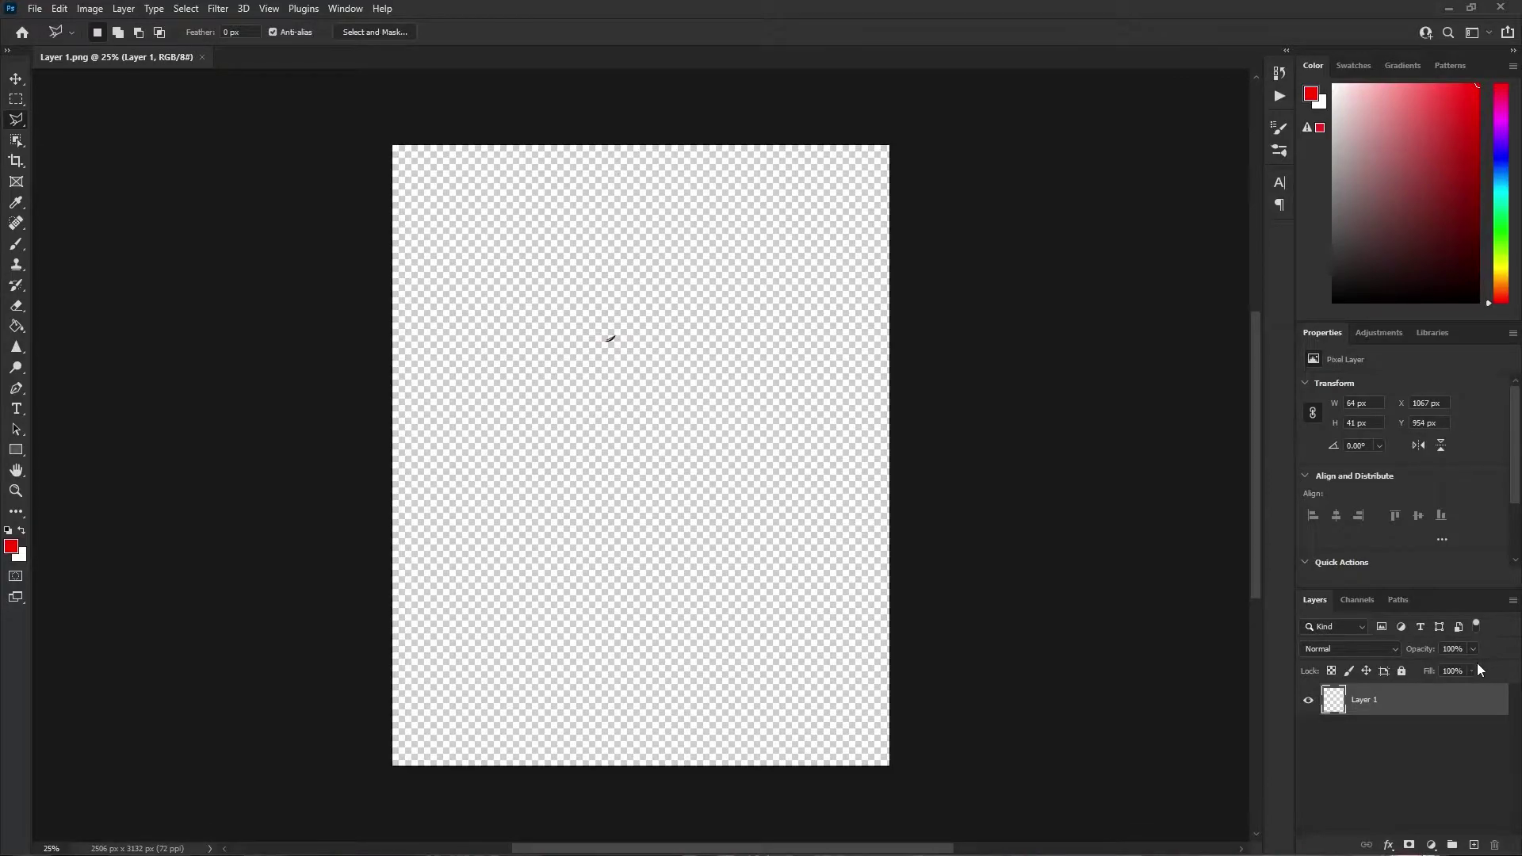
Place the Layer 2 image from the BD SKETCH folder into the document at its original size.
{"action": "mouse_move", "coordinate": [1217, 855]}
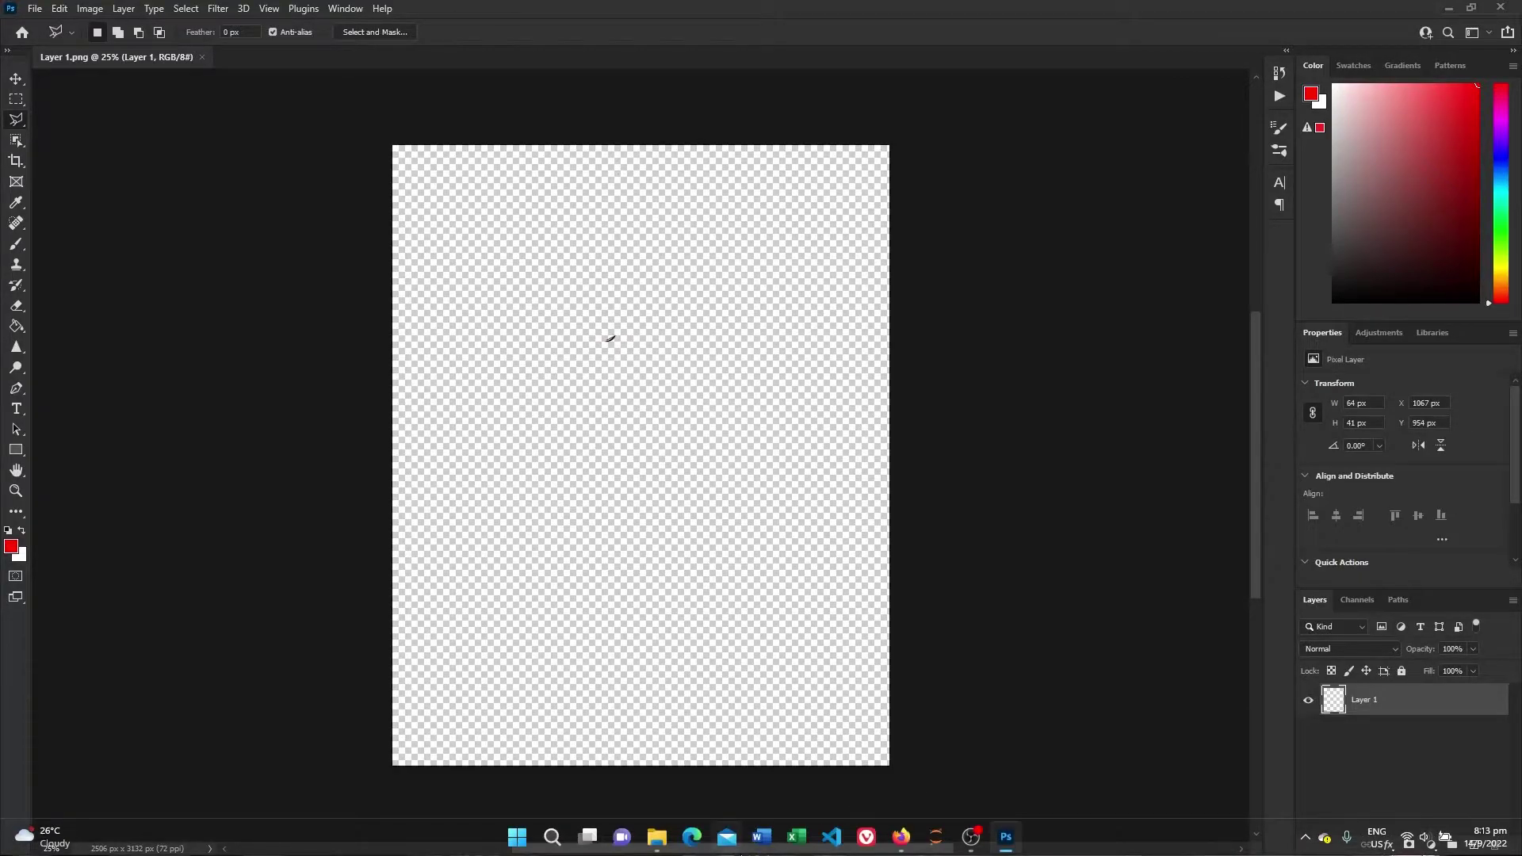
{"action": "left_click", "coordinate": [657, 837]}
{"action": "left_click_drag", "start_coordinate": [1092, 452], "coordinate": [696, 525]}
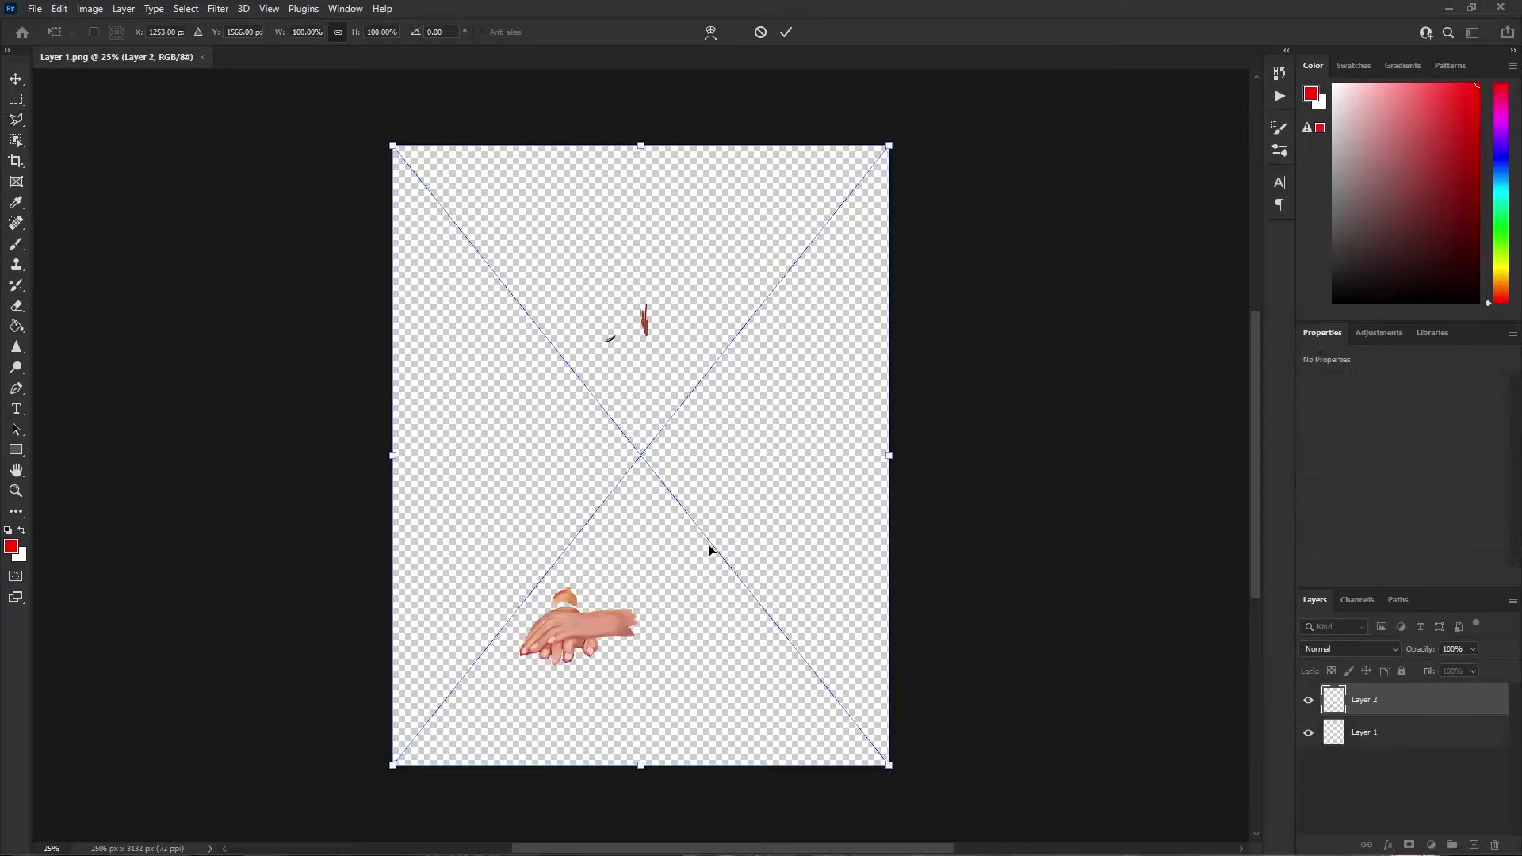
{"action": "key", "text": "Return"}
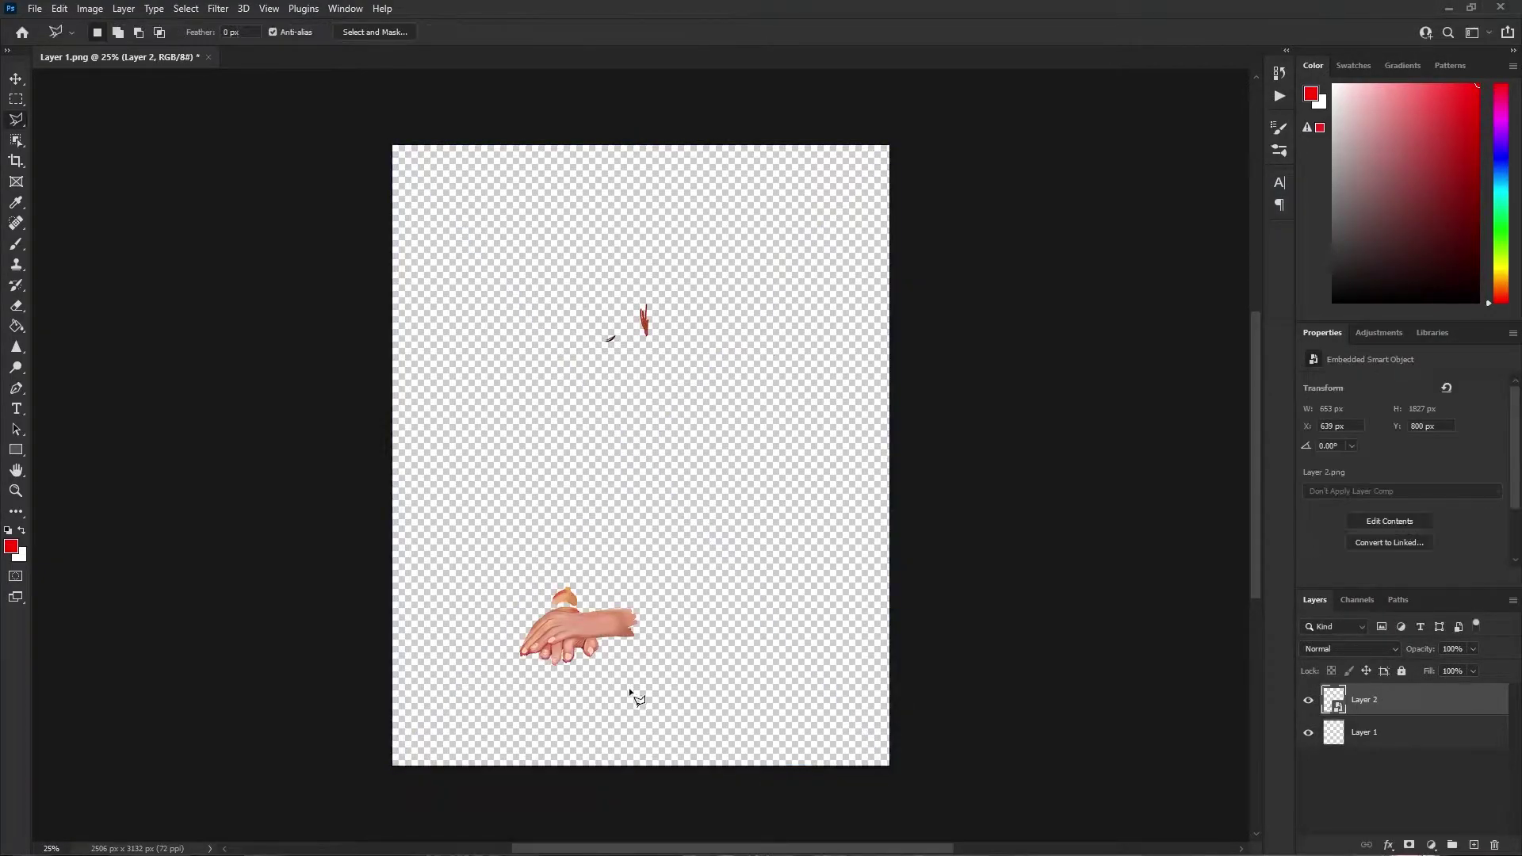
Bring the image files Layer 3 through Layer 12 from the BD SKETCH folder into the document together.
{"action": "left_click", "coordinate": [656, 836]}
{"action": "left_click", "coordinate": [1206, 455]}
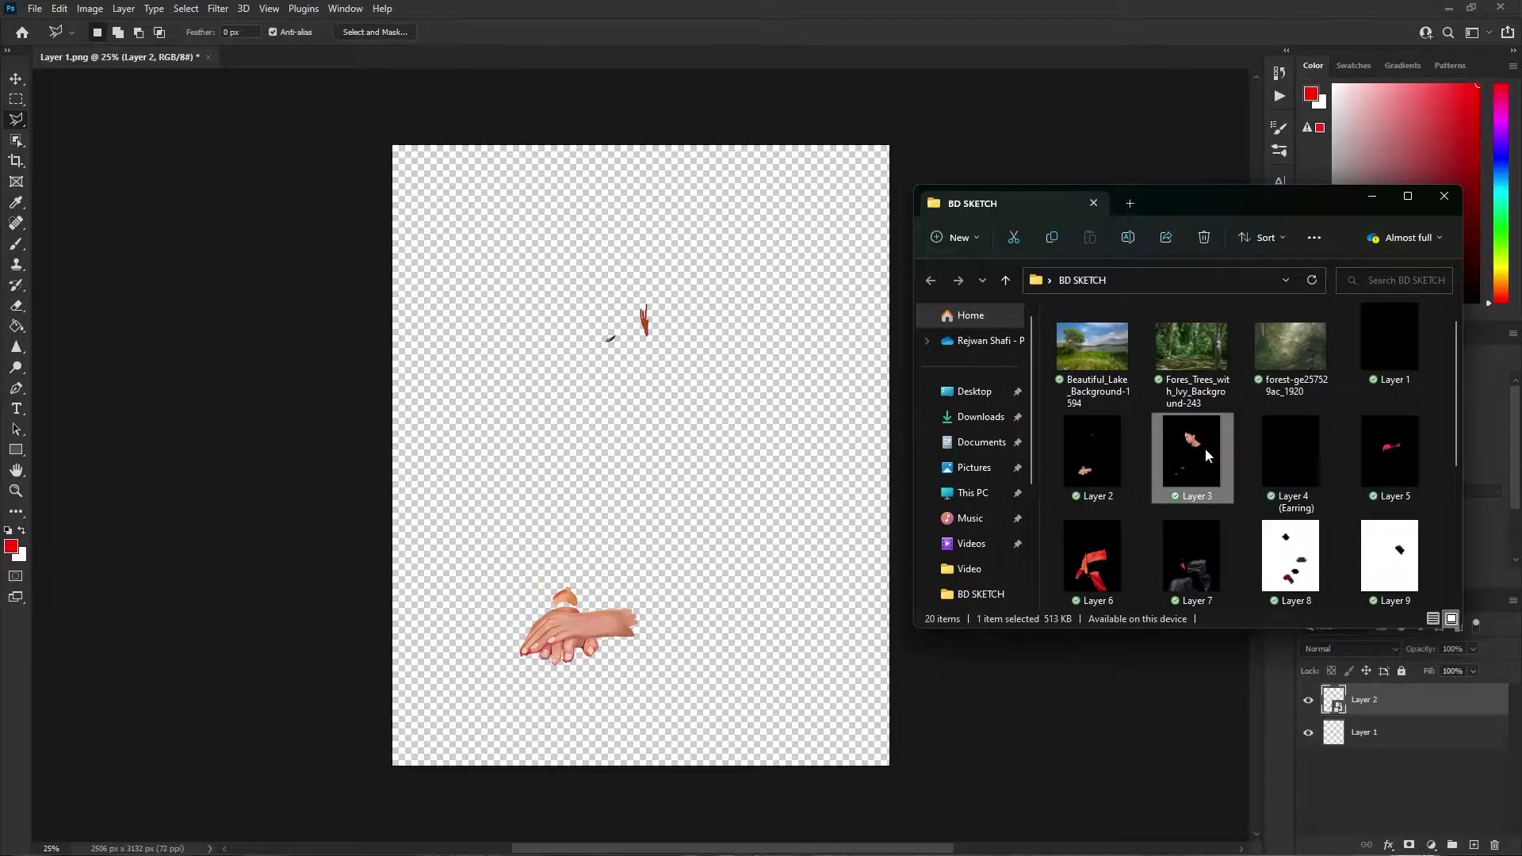
{"action": "key", "text": "shift+Right"}
{"action": "key", "text": "shift+Right"}
{"action": "key", "text": "shift+Right"}
{"action": "key", "text": "shift+Right"}
{"action": "key", "text": "shift+Right"}
{"action": "key", "text": "shift+Right"}
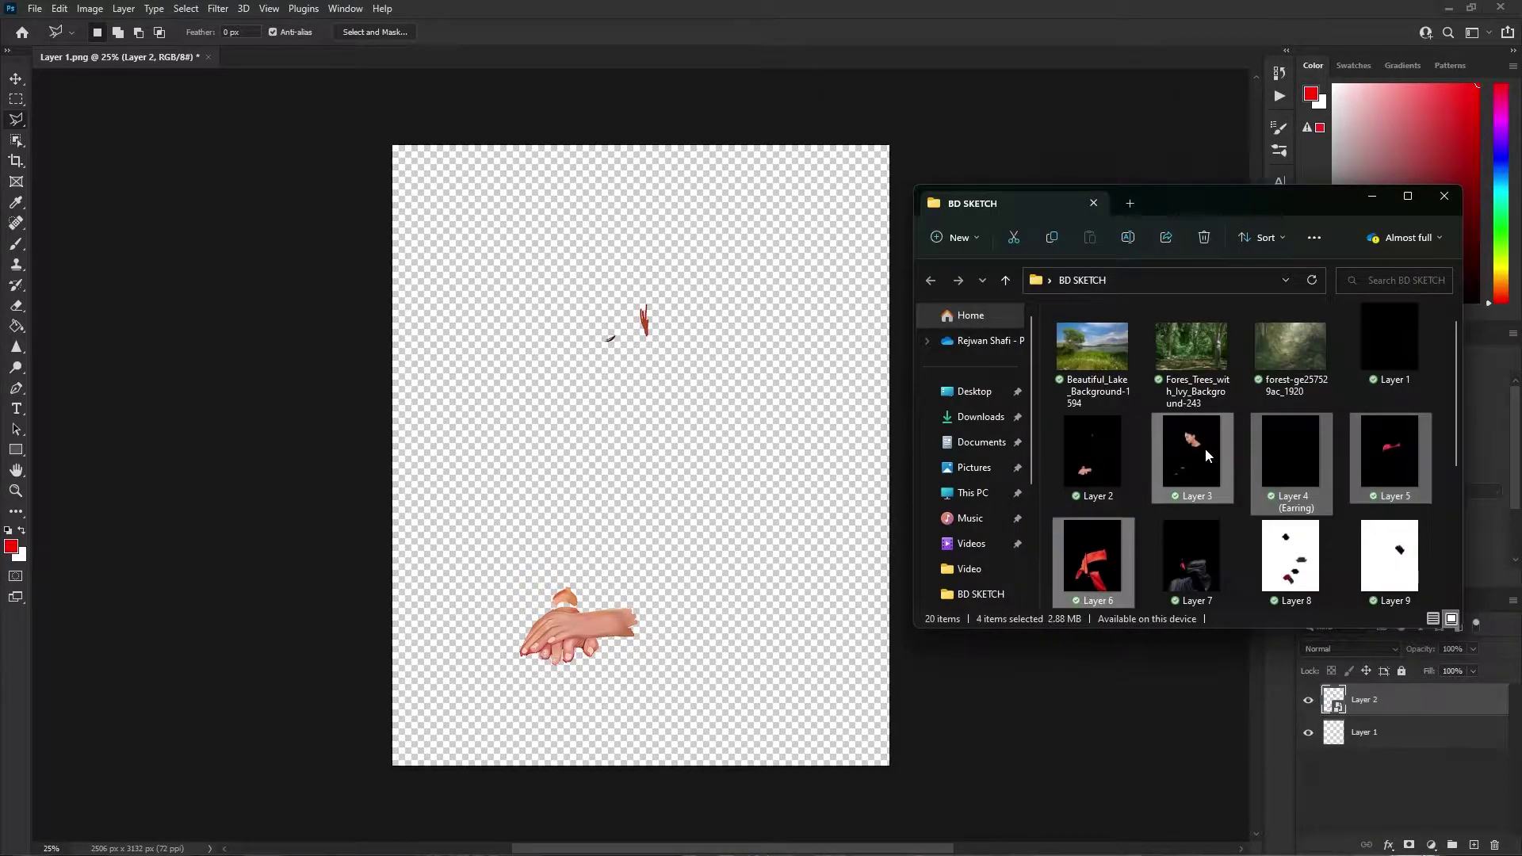
{"action": "key", "text": "shift+Right"}
{"action": "key", "text": "shift+Right"}
{"action": "key", "text": "shift+Right"}
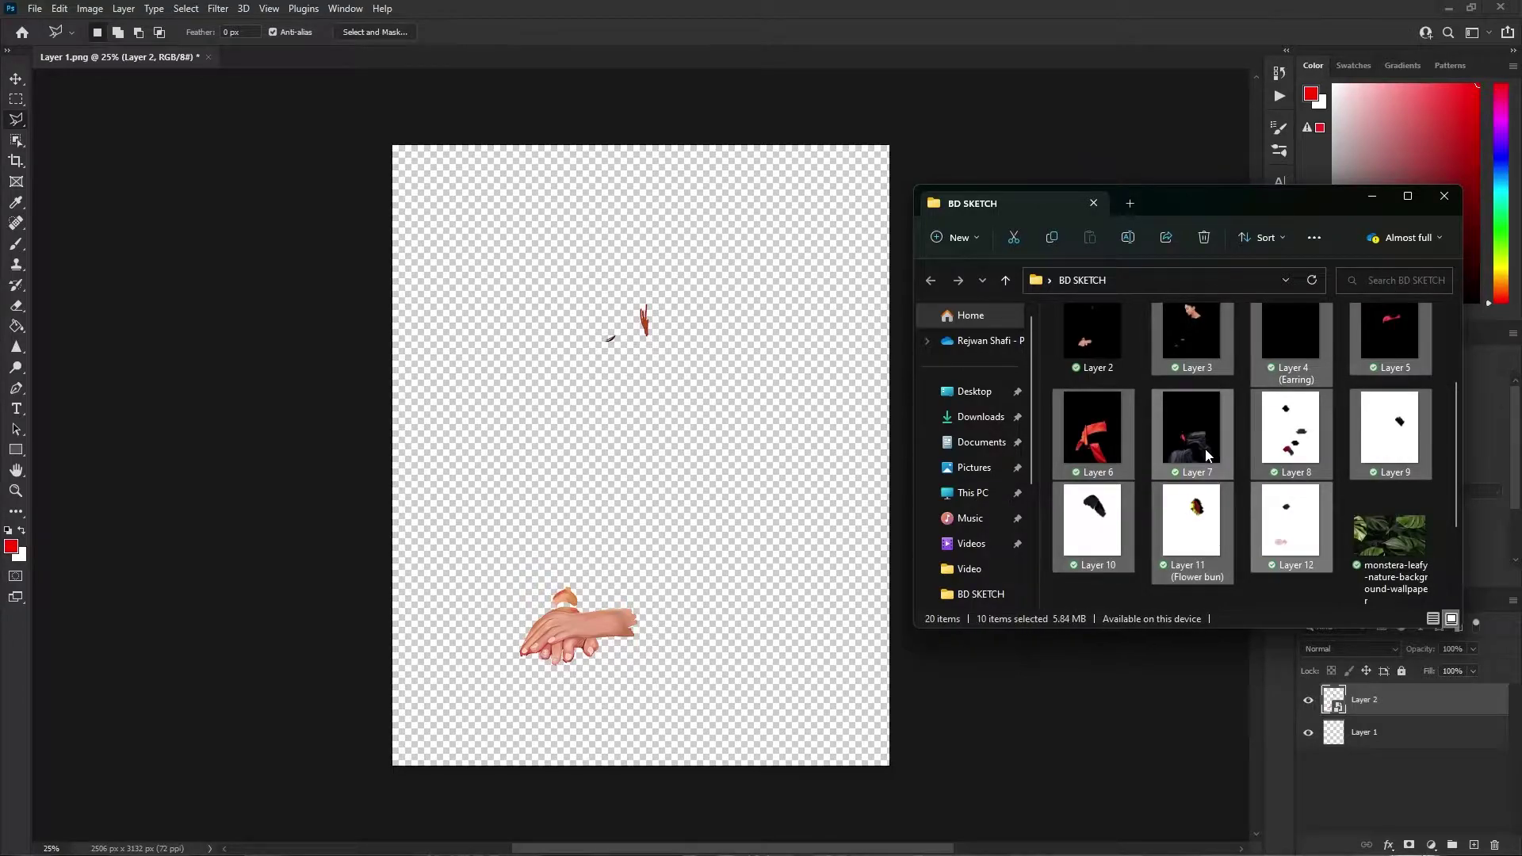
{"action": "left_click_drag", "start_coordinate": [1205, 449], "coordinate": [758, 306]}
Commit the placement of each imported image, from Layer 7 through Layer 12 and Layer 3 through Layer 6, at 100% scale.
{"action": "key", "text": "Return"}
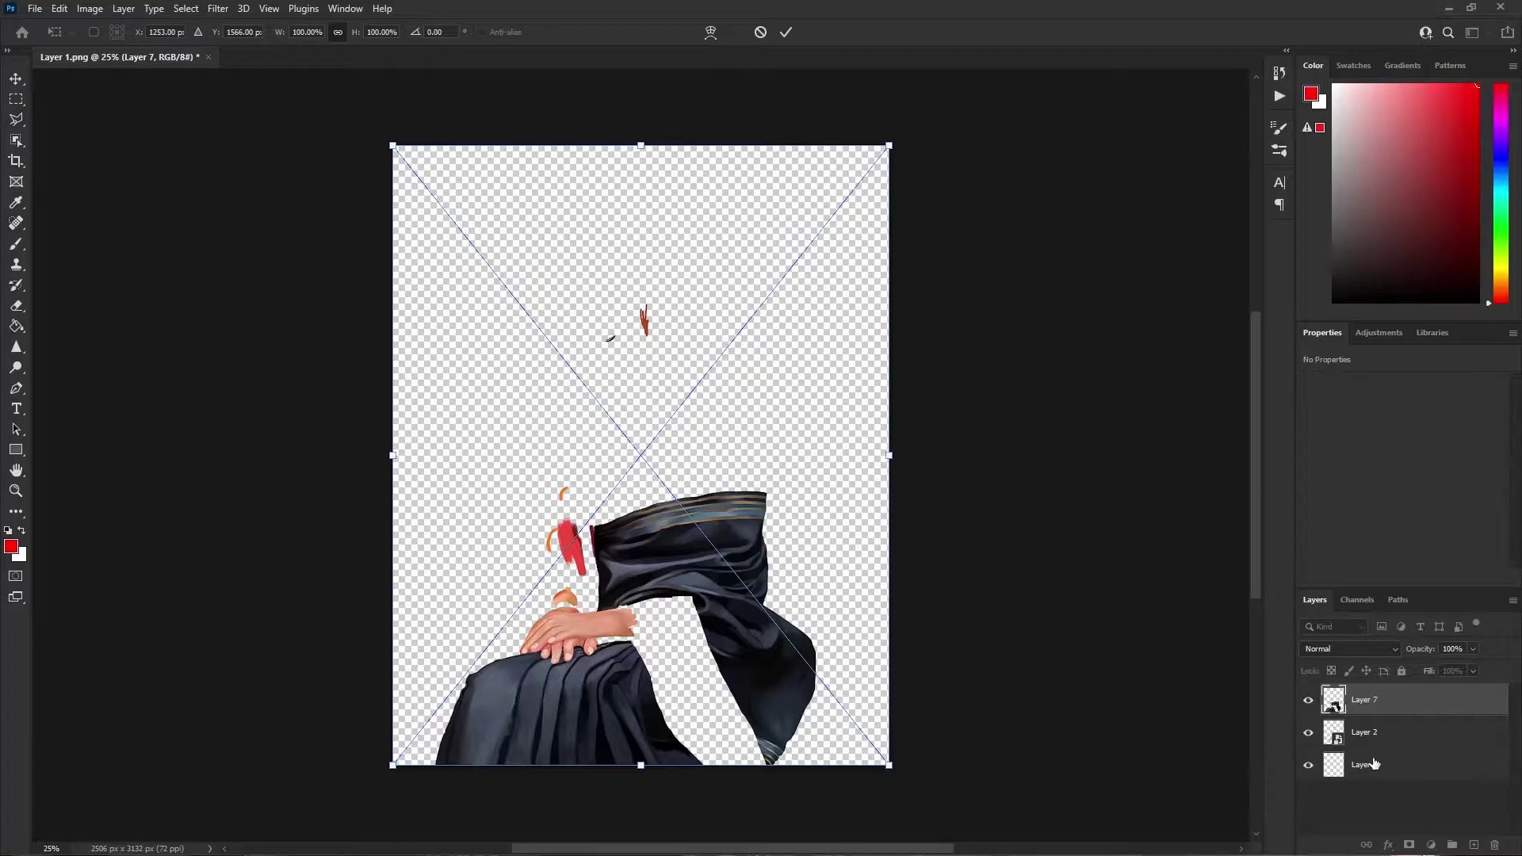
{"action": "left_click", "coordinate": [783, 34]}
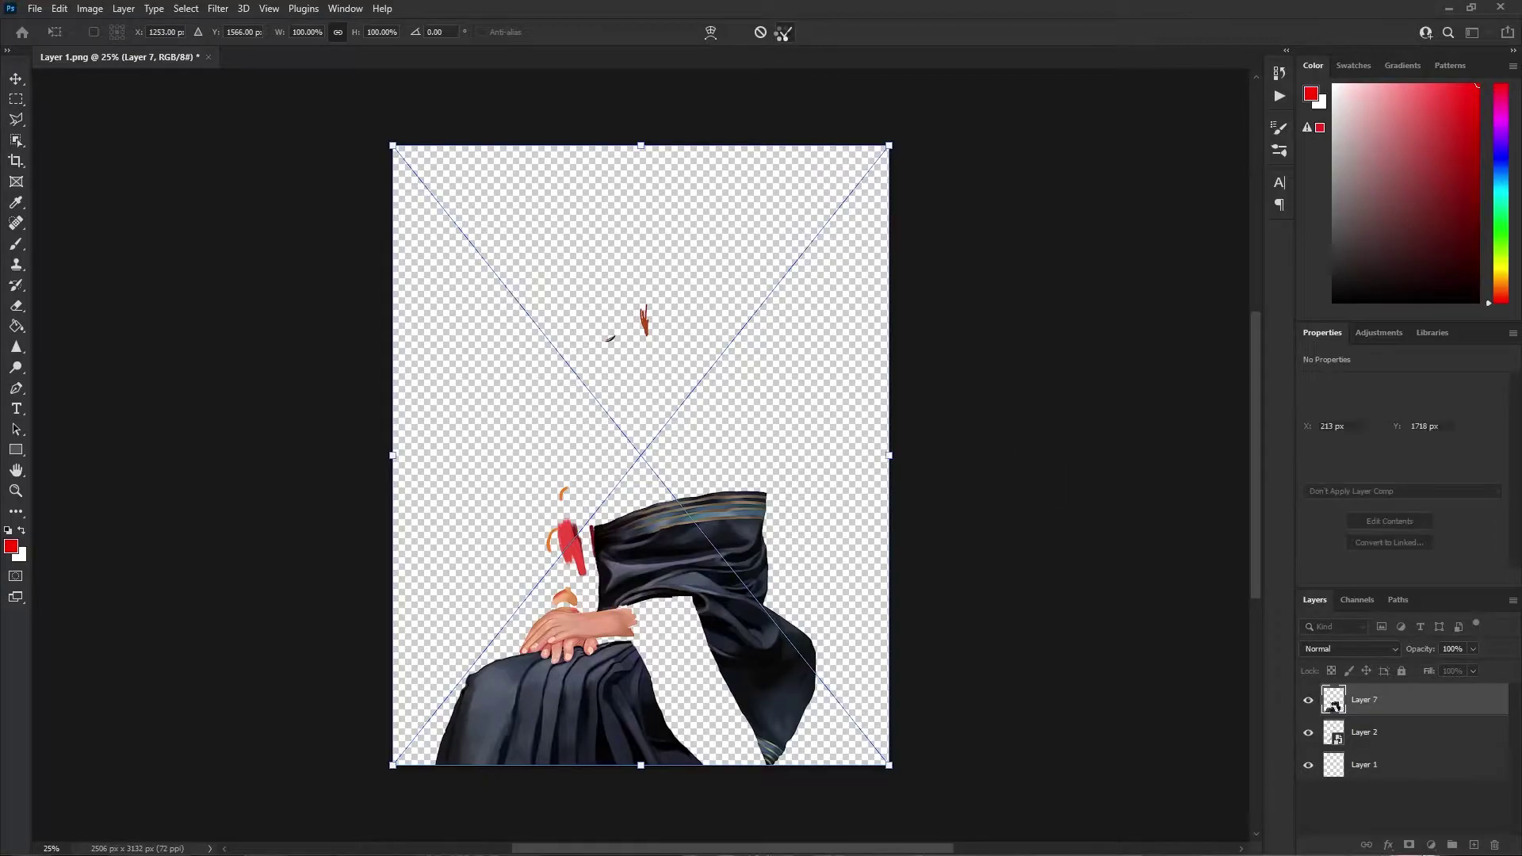
{"action": "left_click", "coordinate": [783, 33]}
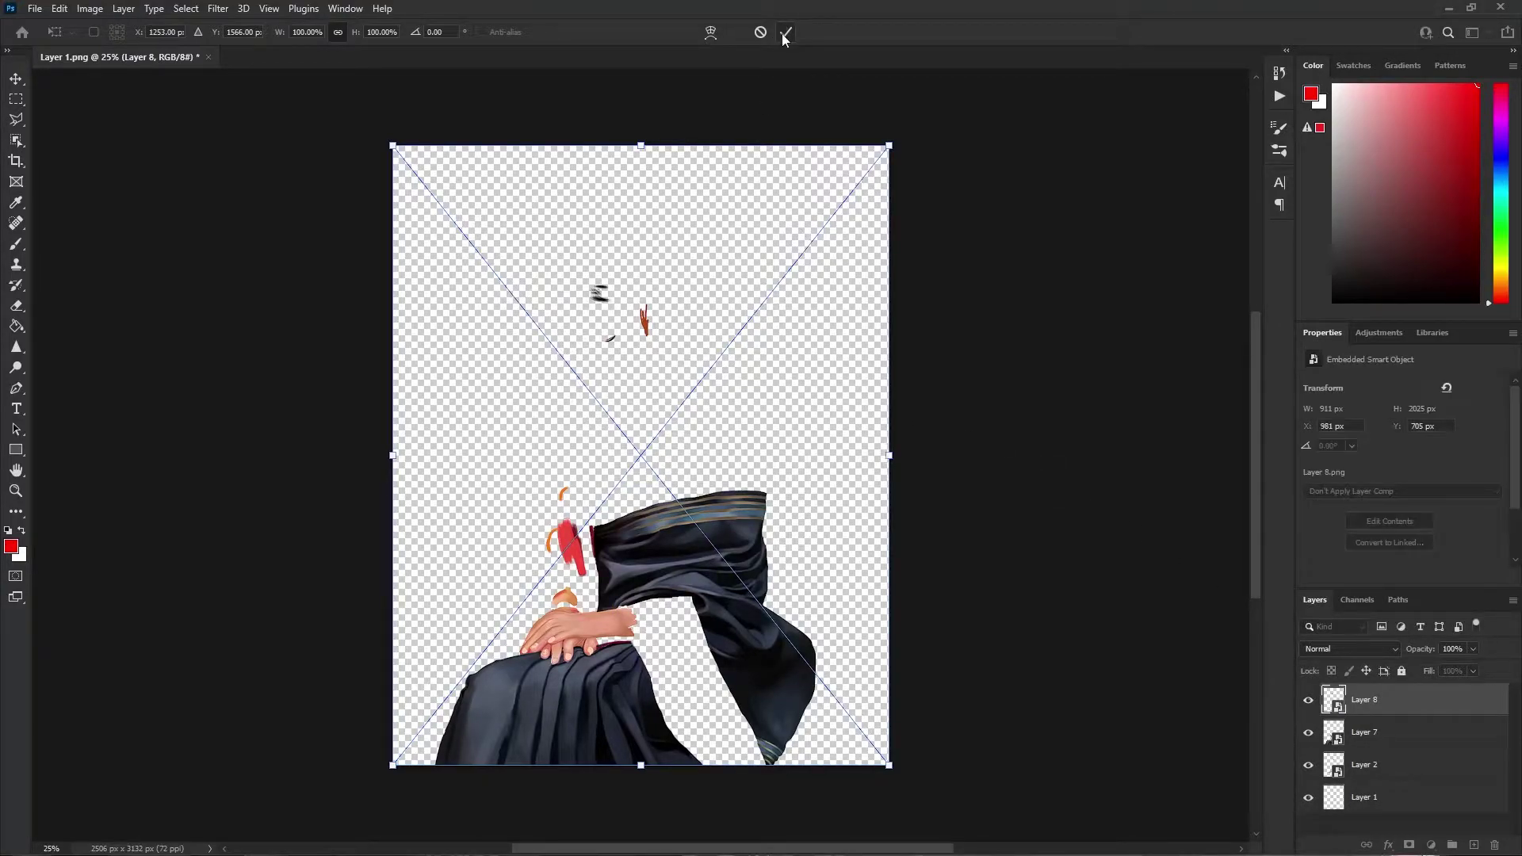
{"action": "left_click", "coordinate": [783, 34]}
{"action": "left_click", "coordinate": [783, 33]}
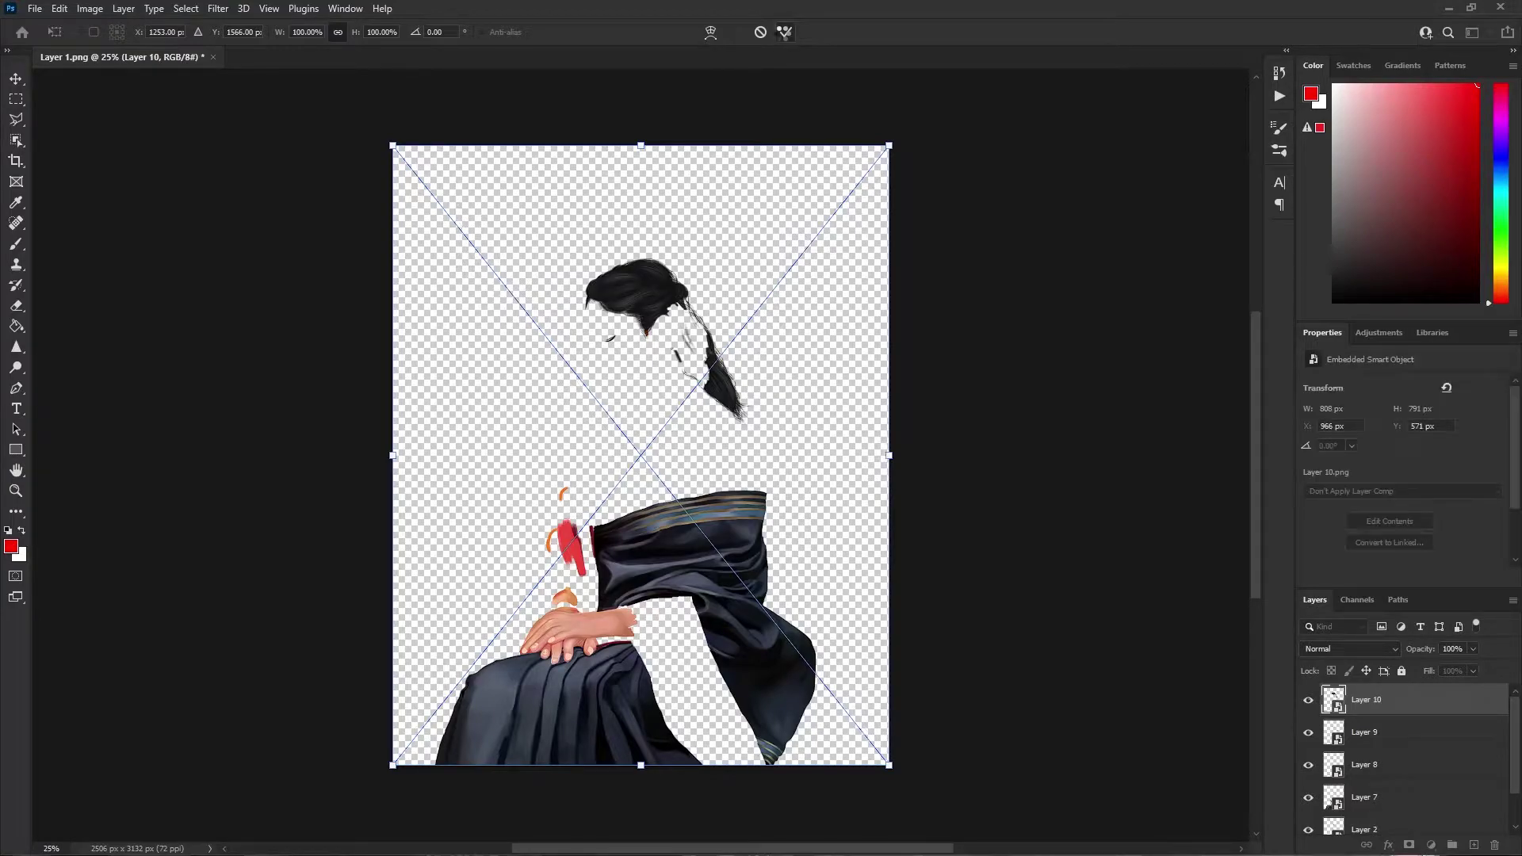
{"action": "left_click", "coordinate": [783, 33]}
{"action": "left_click", "coordinate": [783, 33]}
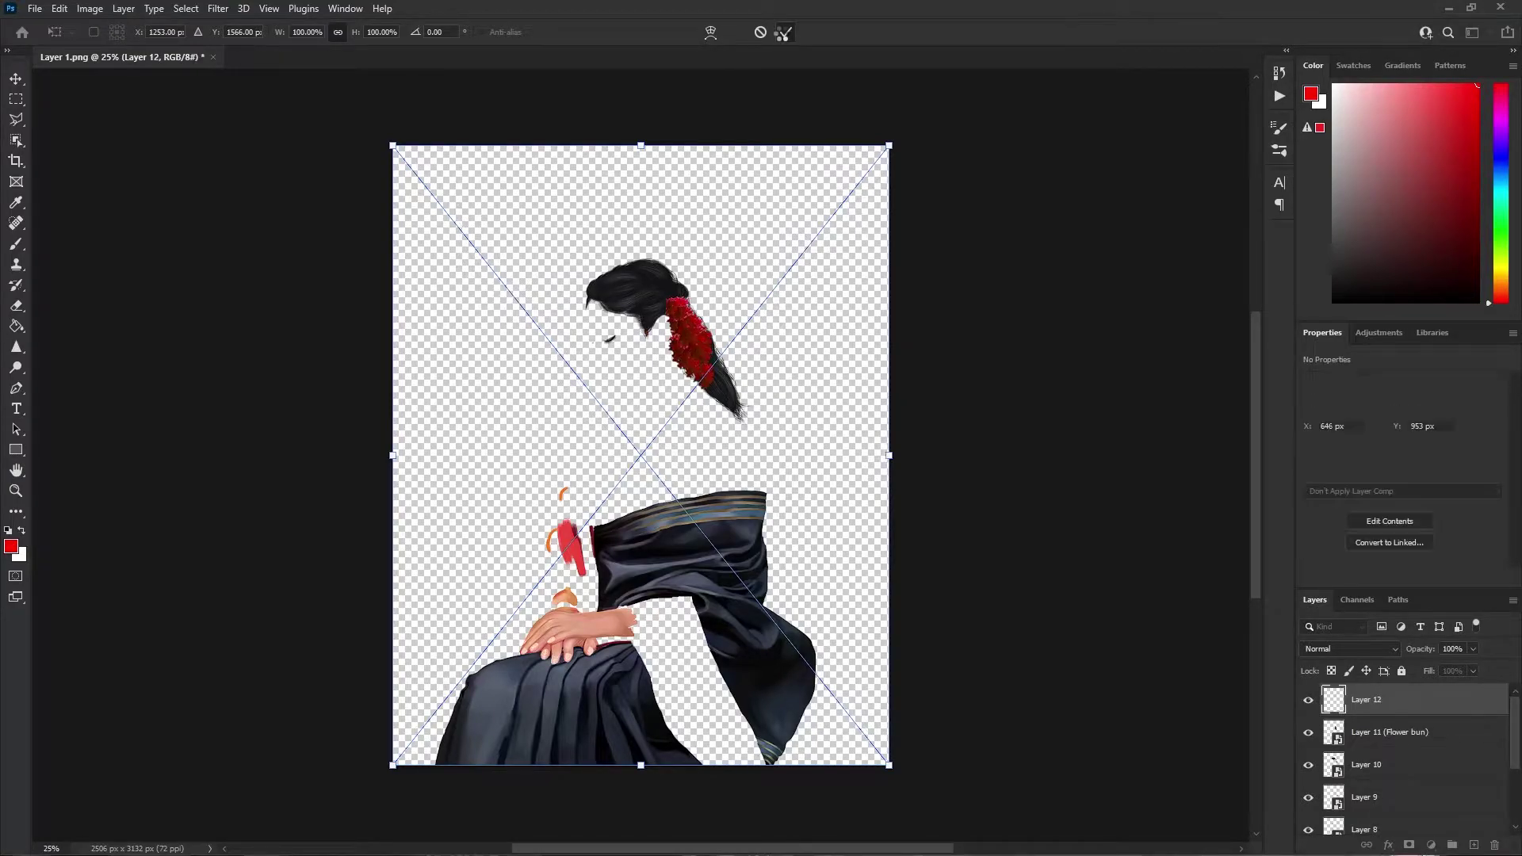
{"action": "left_click", "coordinate": [784, 34]}
{"action": "left_click", "coordinate": [783, 33]}
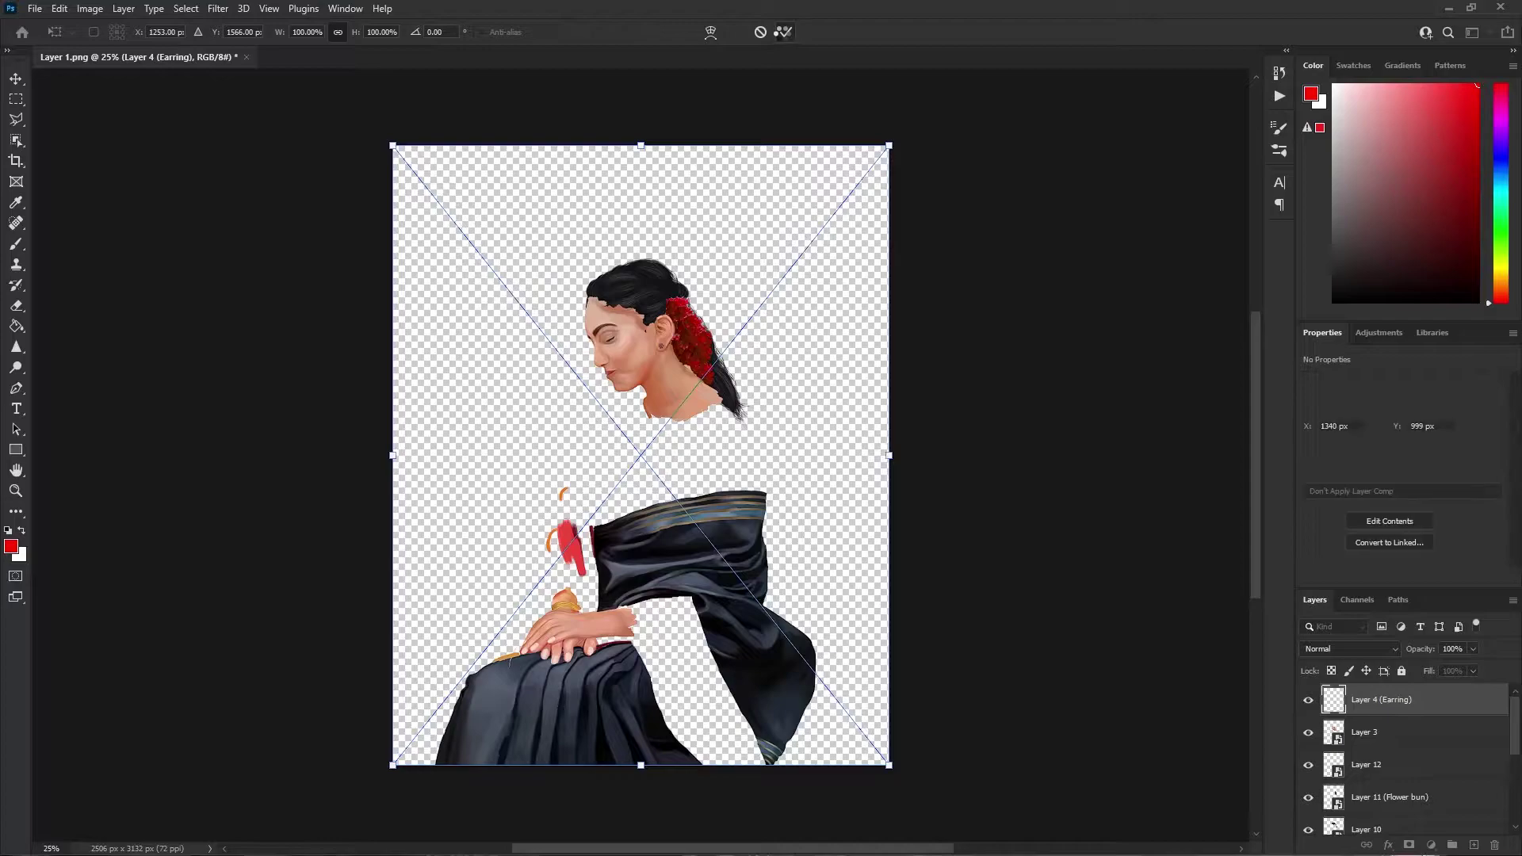
{"action": "left_click", "coordinate": [783, 34]}
{"action": "left_click", "coordinate": [784, 34]}
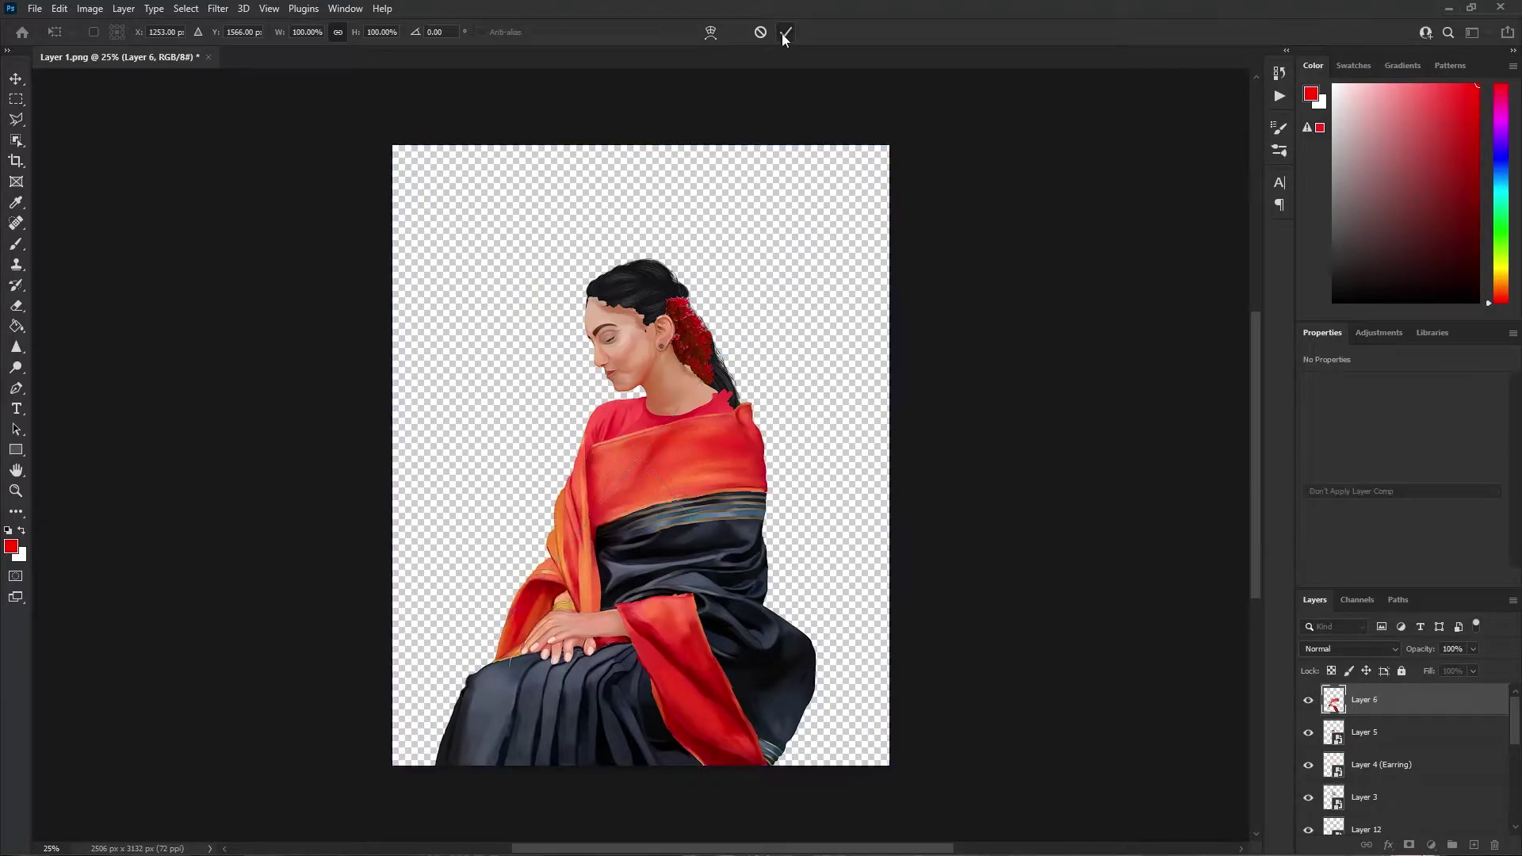
Rename Layer 3, which holds the woman's face and neck, as Face and duplicate it.
{"action": "key", "text": "h"}
{"action": "scroll", "coordinate": [584, 405], "scroll_direction": "up", "scroll_amount": 5}
{"action": "scroll", "coordinate": [583, 405], "scroll_direction": "up", "scroll_amount": 3}
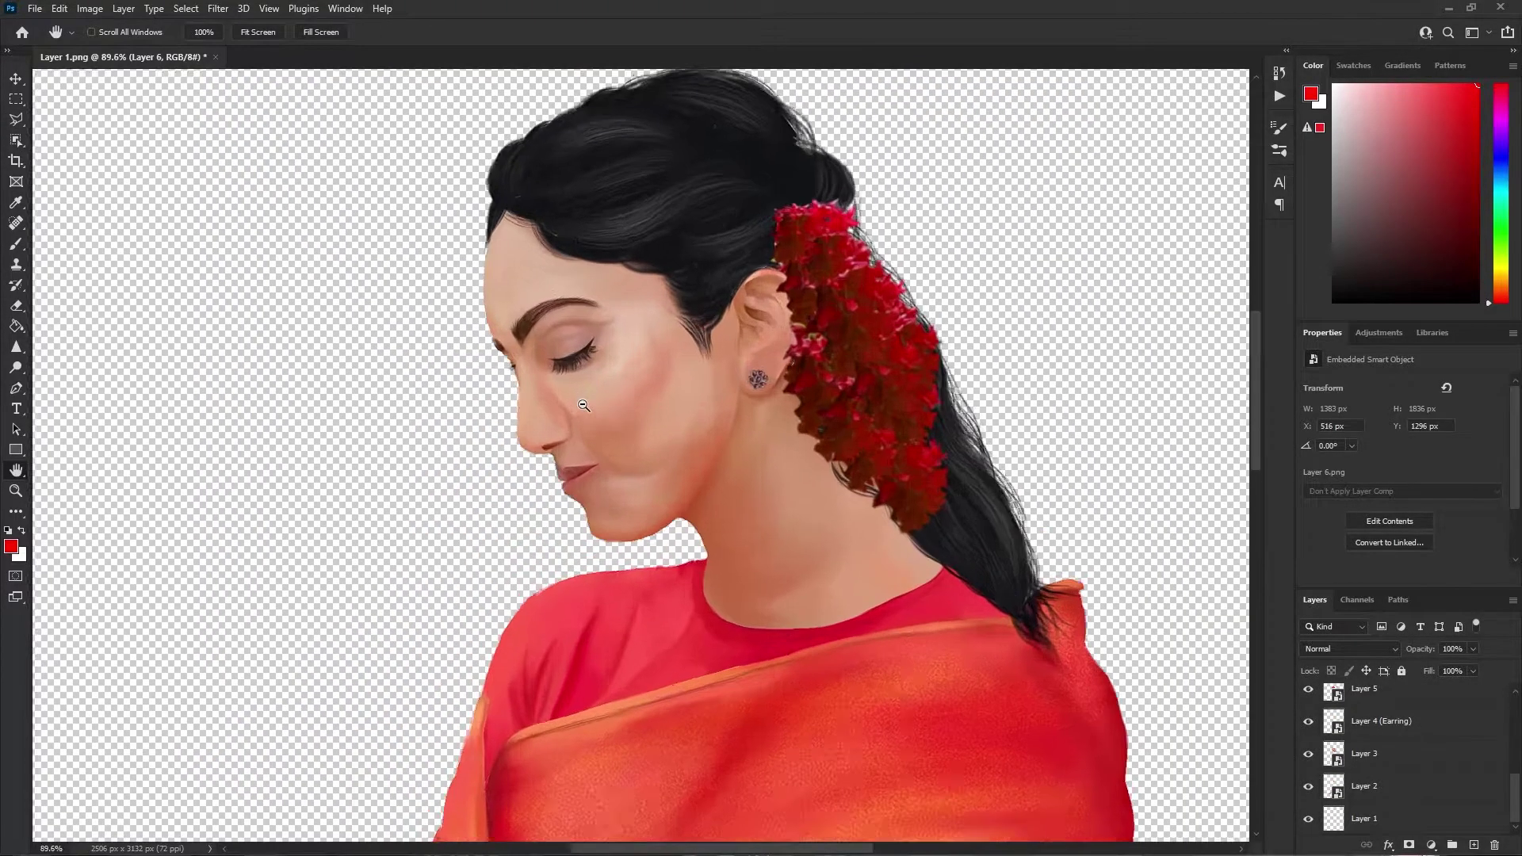
{"action": "scroll", "coordinate": [584, 405], "scroll_direction": "down", "scroll_amount": 5}
{"action": "scroll", "coordinate": [584, 405], "scroll_direction": "down", "scroll_amount": 2}
{"action": "scroll", "coordinate": [888, 347], "scroll_direction": "down", "scroll_amount": 5}
{"action": "scroll", "coordinate": [888, 346], "scroll_direction": "down", "scroll_amount": 1}
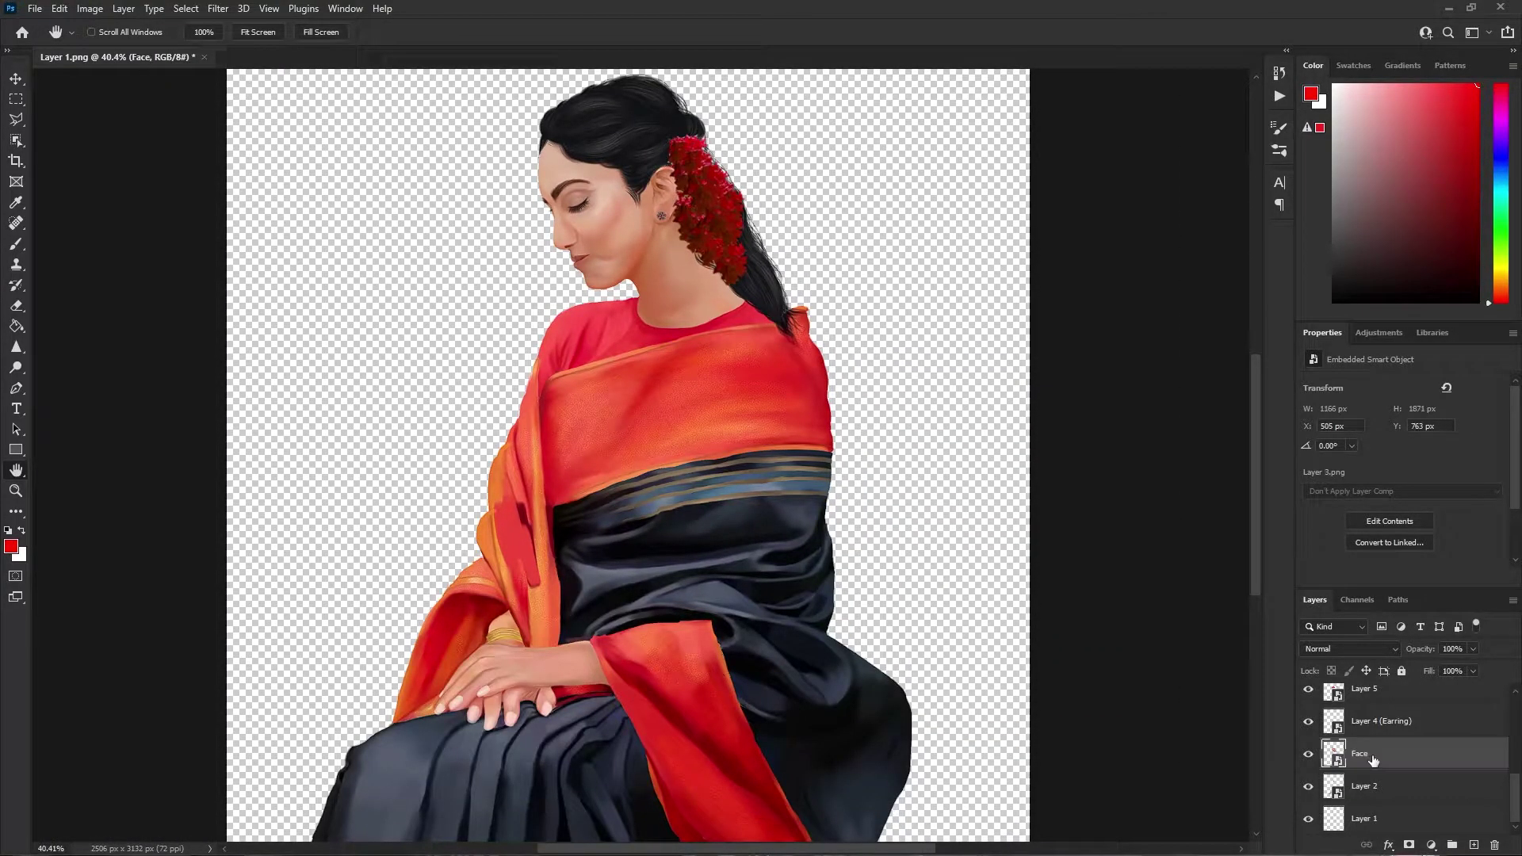
{"action": "key", "text": "ctrl+j"}
Open the Camera Raw Filter on the Face copy layer and show the face in a side-by-side before/after view.
{"action": "left_click", "coordinate": [218, 9]}
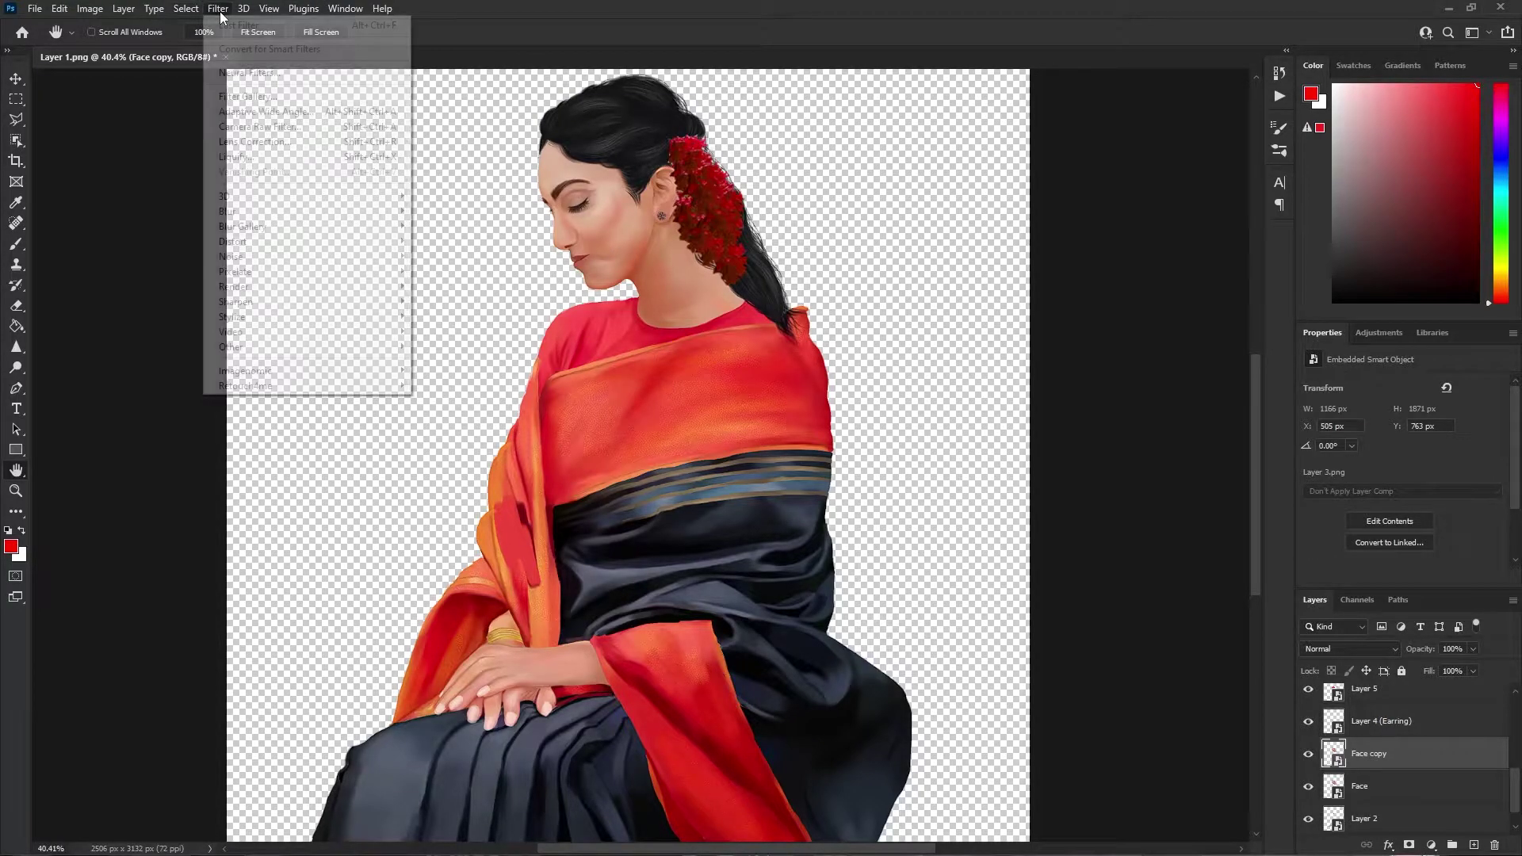
{"action": "left_click", "coordinate": [262, 126]}
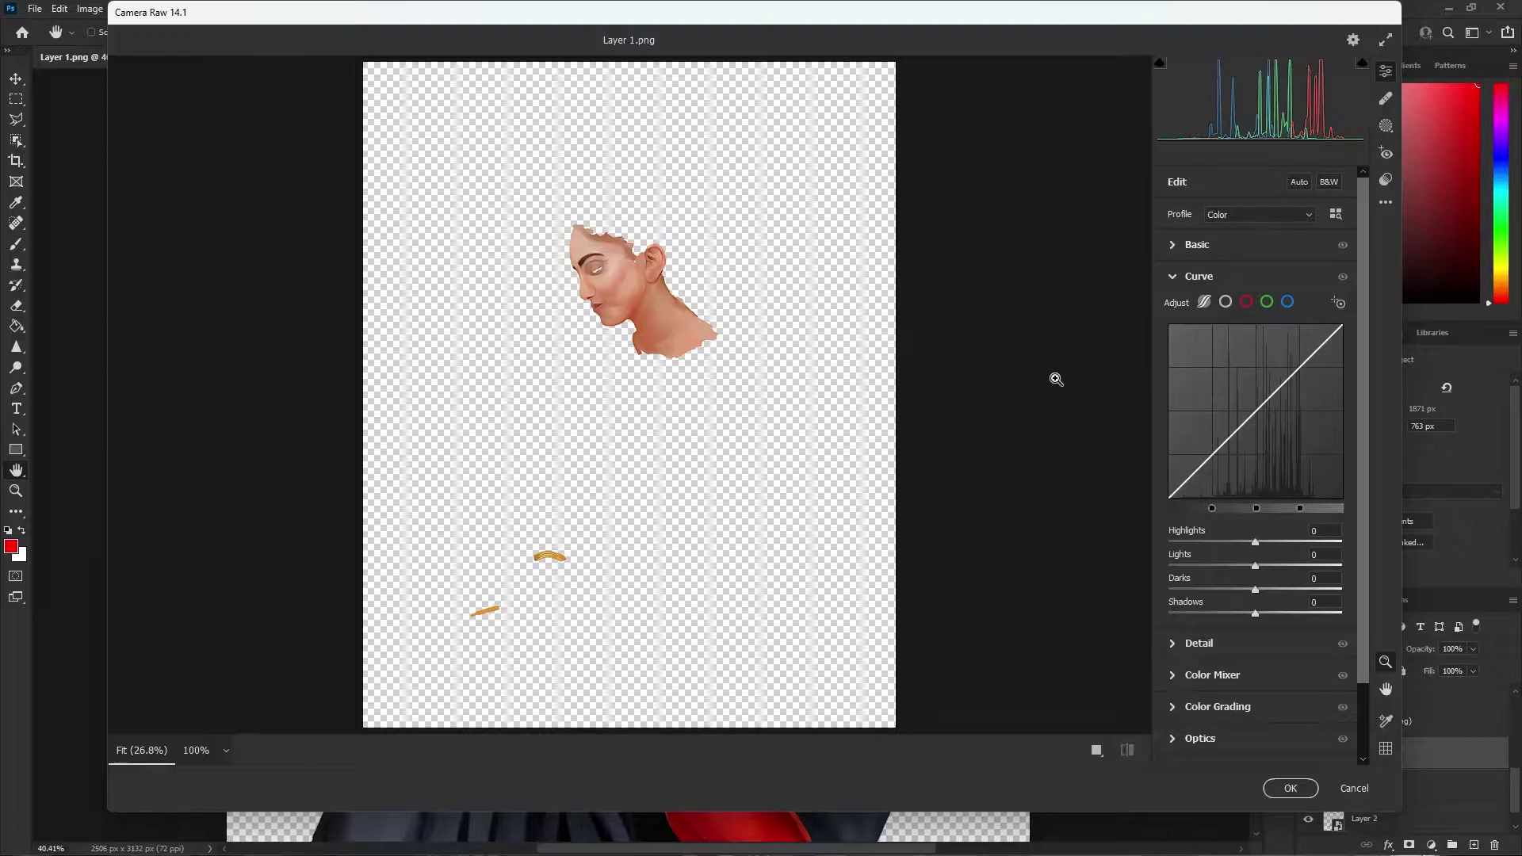
{"action": "left_click", "coordinate": [1197, 245]}
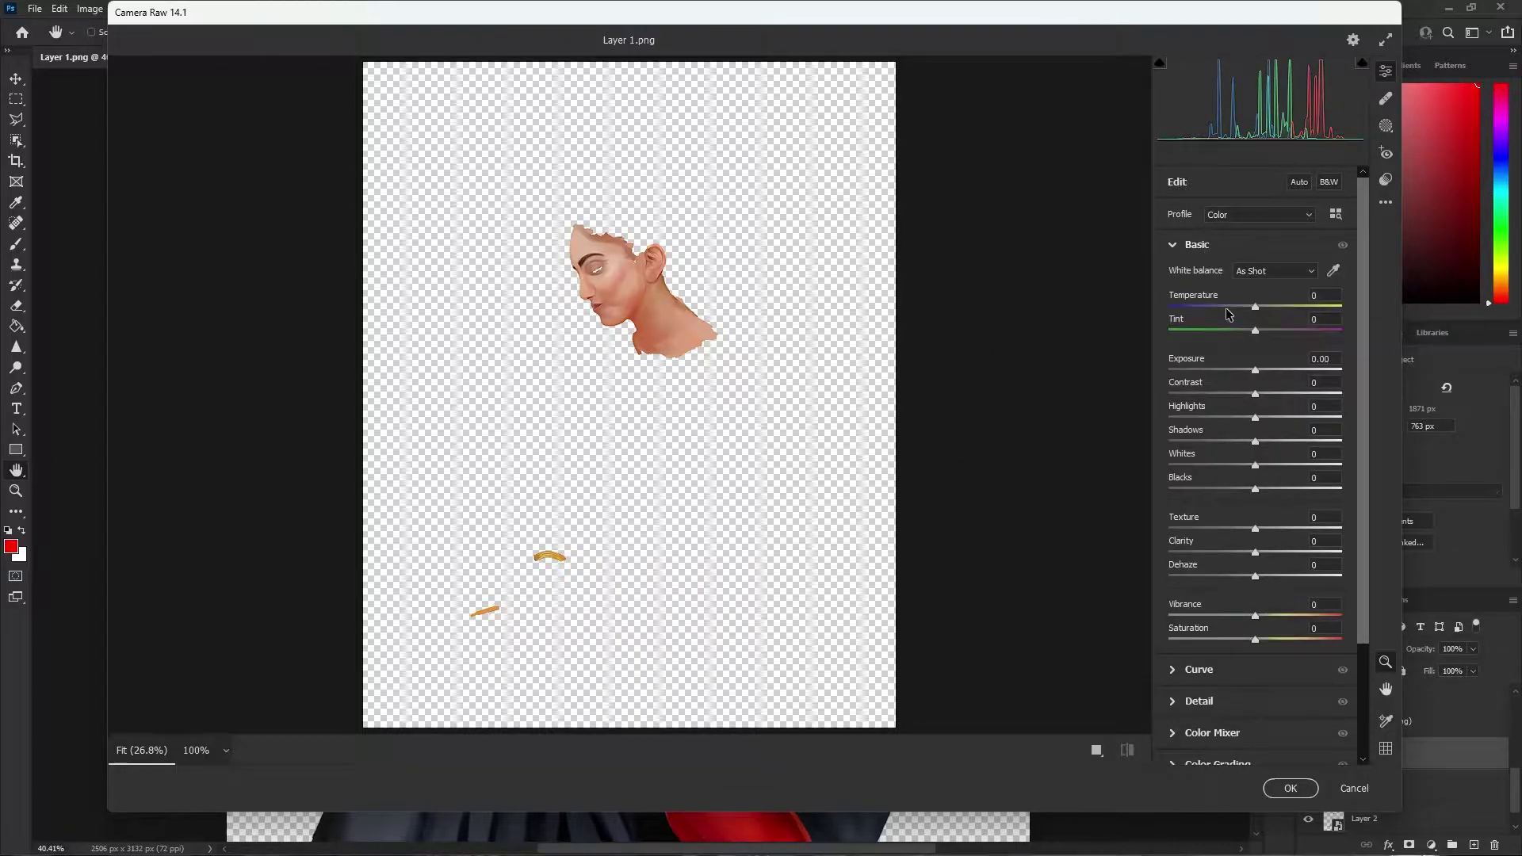
{"action": "mouse_move", "coordinate": [1256, 312]}
{"action": "left_mouse_down"}
{"action": "mouse_move", "coordinate": [1278, 308]}
{"action": "mouse_move", "coordinate": [1257, 309]}
{"action": "left_mouse_up"}
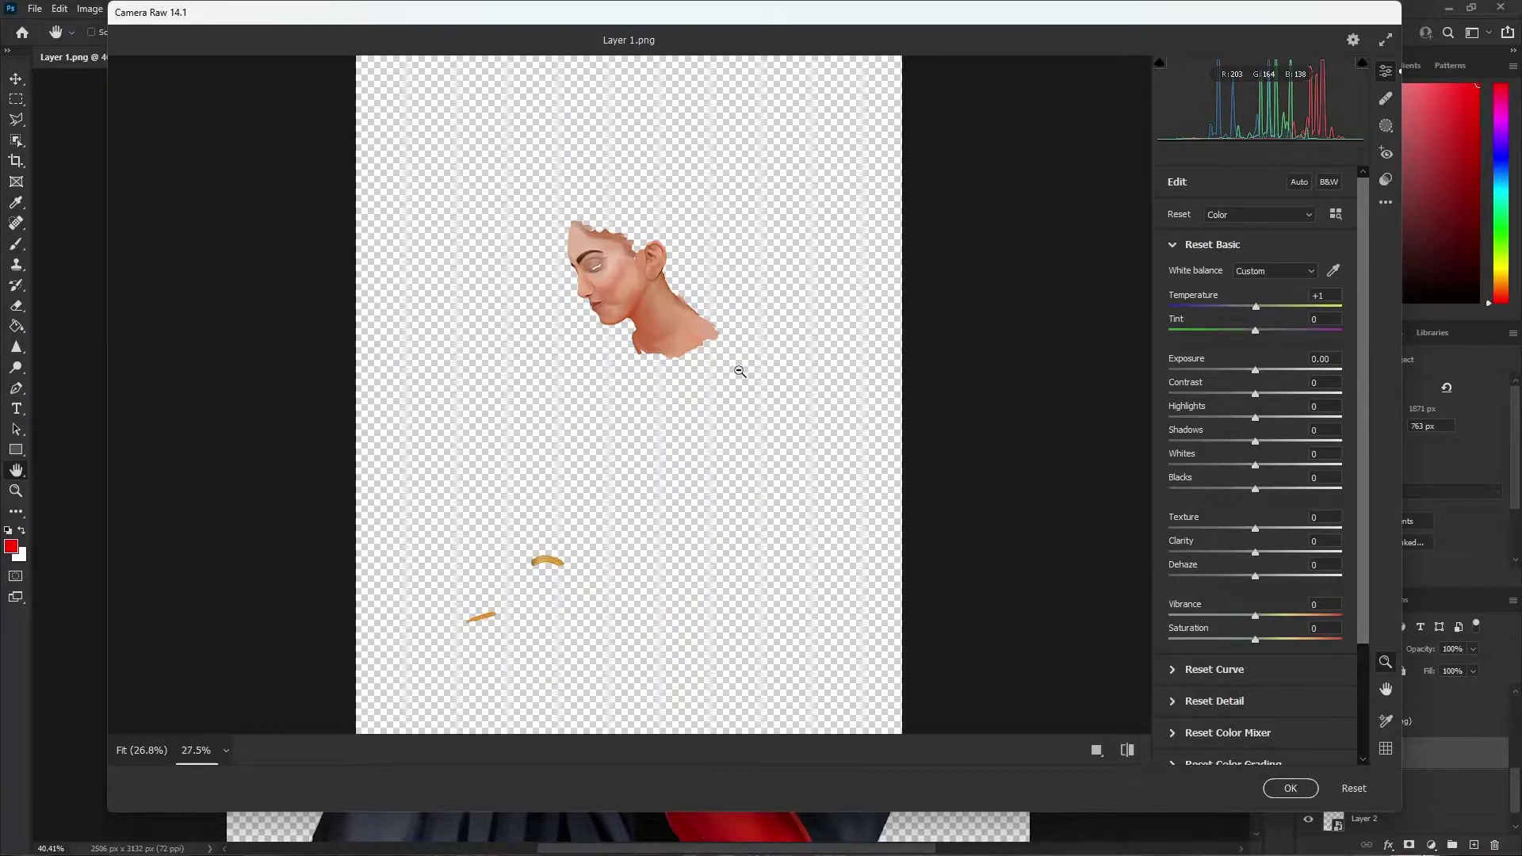
{"action": "scroll", "coordinate": [740, 371], "scroll_direction": "up", "scroll_amount": 5}
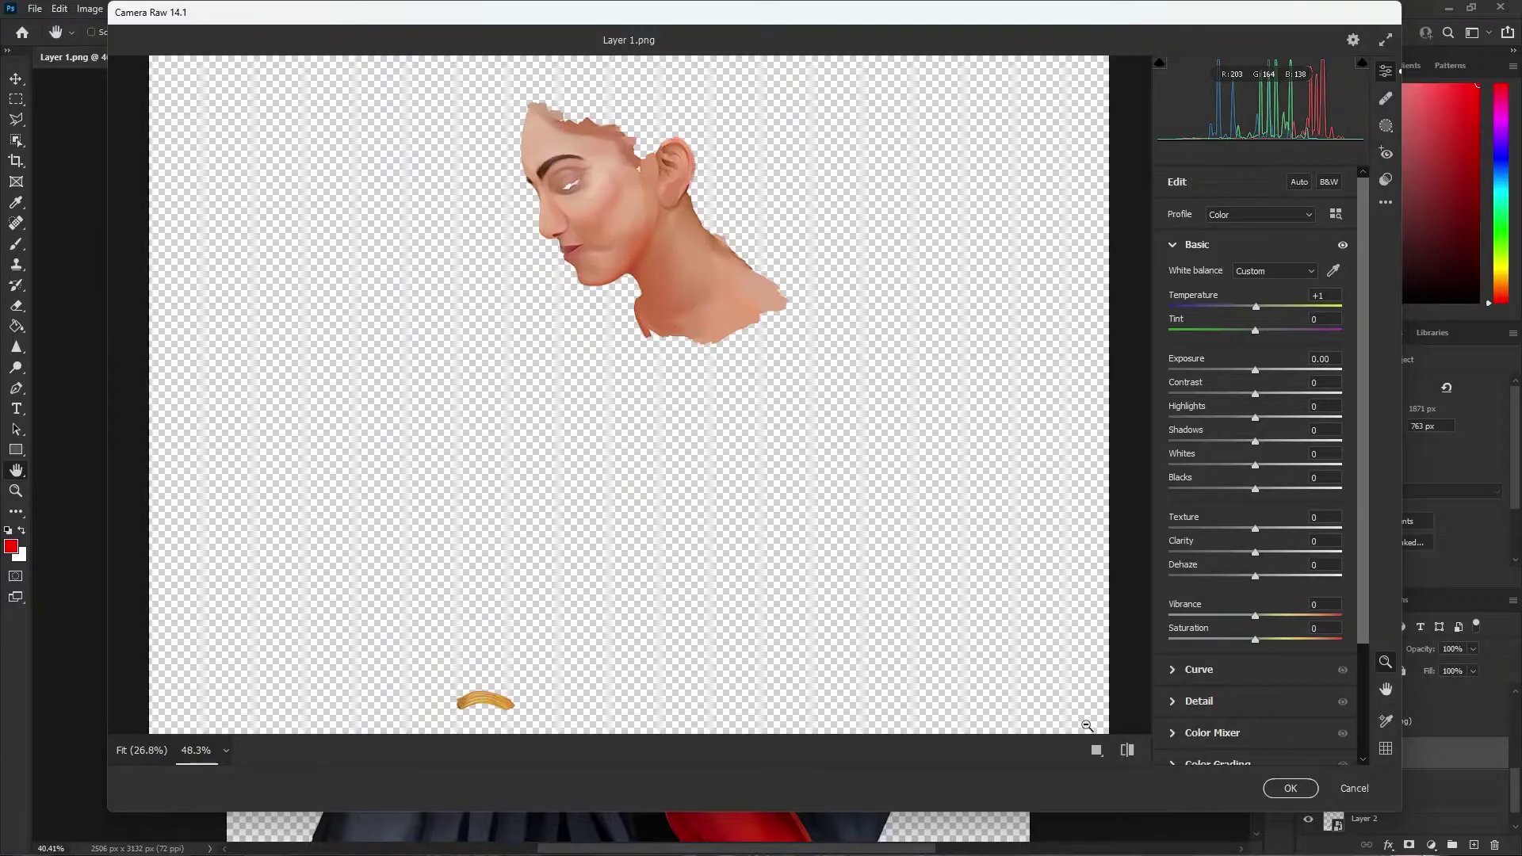
{"action": "left_click", "coordinate": [1127, 750]}
{"action": "scroll", "coordinate": [905, 475], "scroll_direction": "up", "scroll_amount": 3}
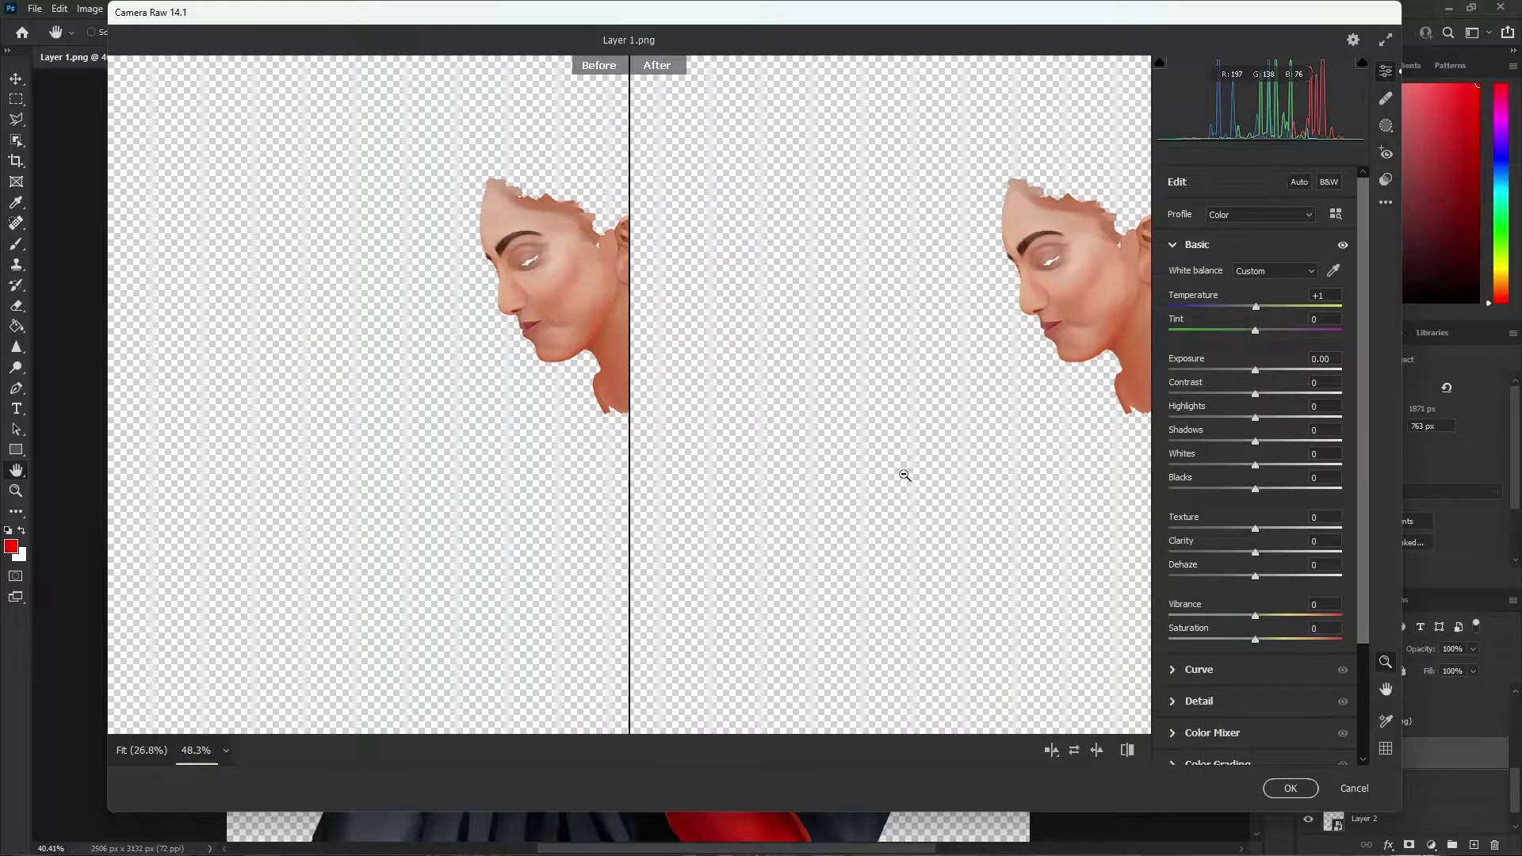
{"action": "left_click", "coordinate": [970, 460]}
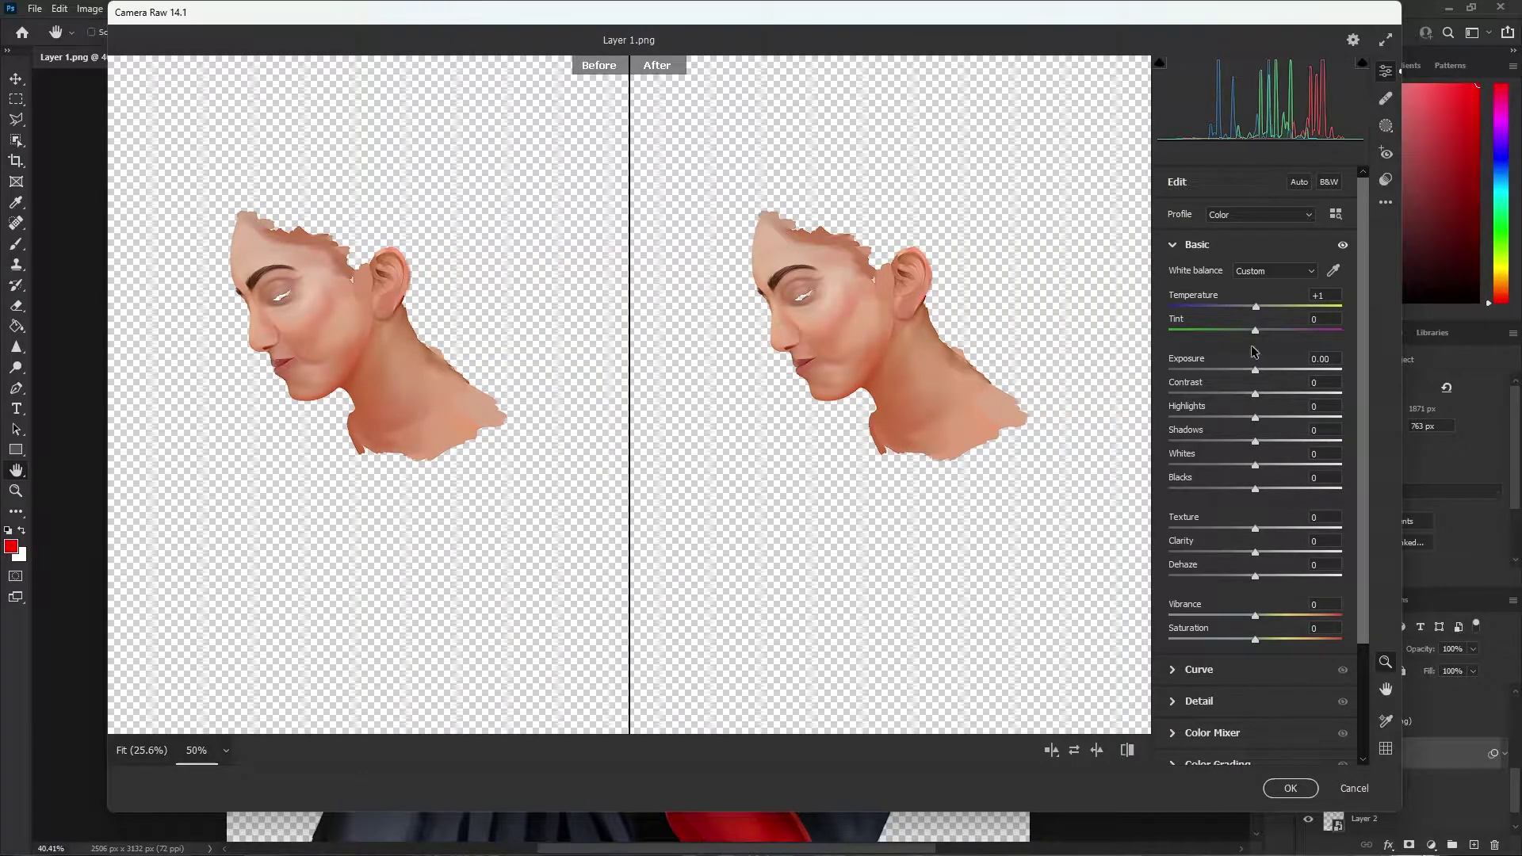
Reset Temperature to 0 and set the face's Exposure to -0.10, Contrast -8, Highlights -3, Shadows -1, Whites -51 and Blacks +34.
{"action": "double_click", "coordinate": [1257, 308]}
{"action": "left_click_drag", "start_coordinate": [1255, 371], "coordinate": [1286, 492]}
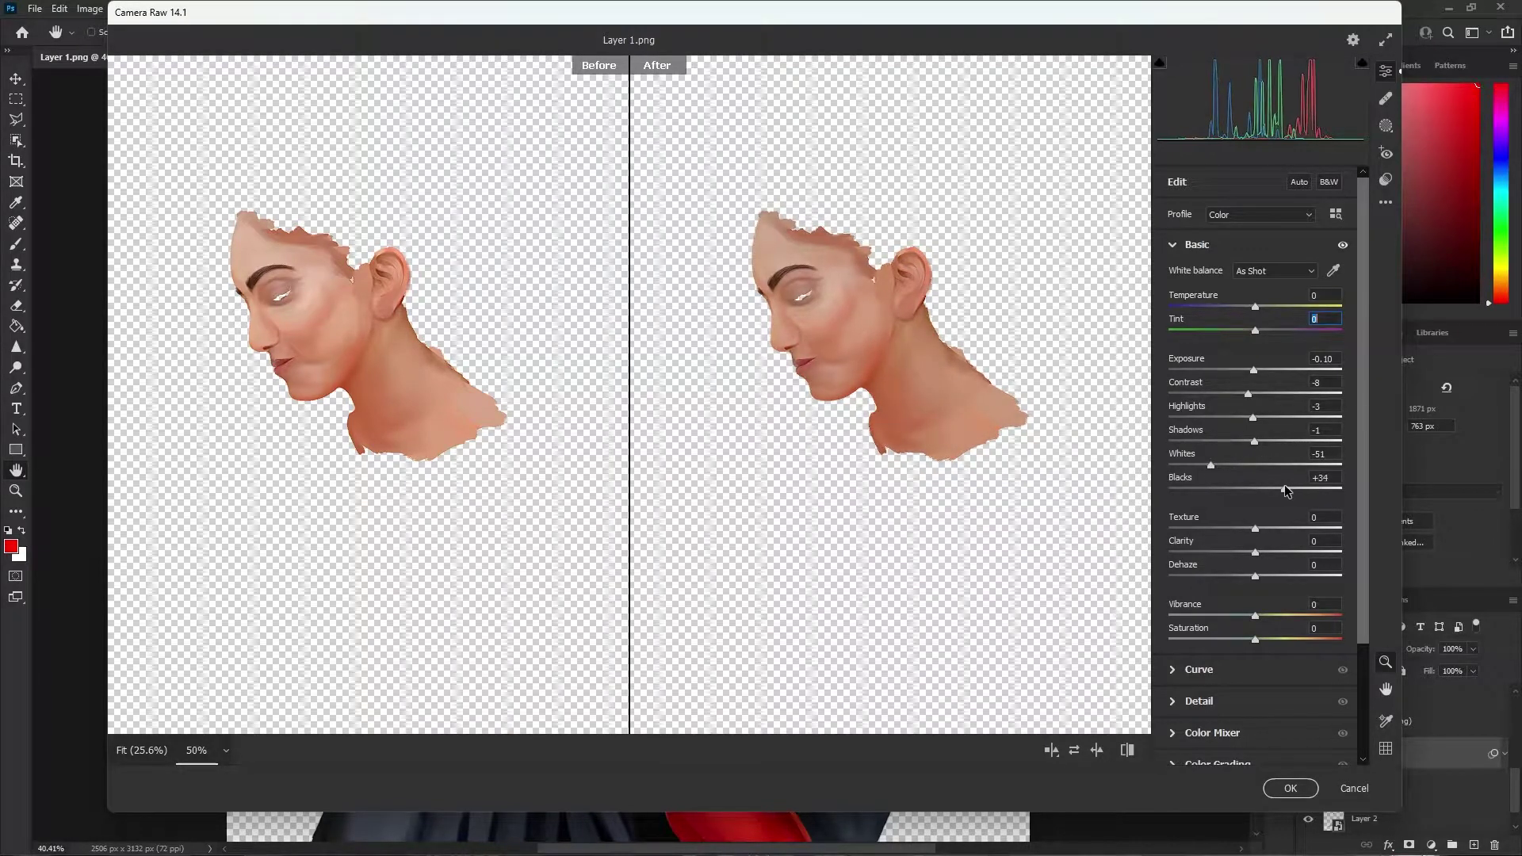
{"action": "left_click_drag", "start_coordinate": [1256, 640], "coordinate": [1256, 640]}
Adjust the face's tone curve with the region sliders and apply the Camera Raw Filter.
{"action": "scroll", "coordinate": [1253, 635], "scroll_direction": "down", "scroll_amount": 1}
{"action": "left_click", "coordinate": [1218, 602]}
{"action": "left_click_drag", "start_coordinate": [1256, 542], "coordinate": [1259, 617]}
{"action": "scroll", "coordinate": [1255, 548], "scroll_direction": "up", "scroll_amount": 1}
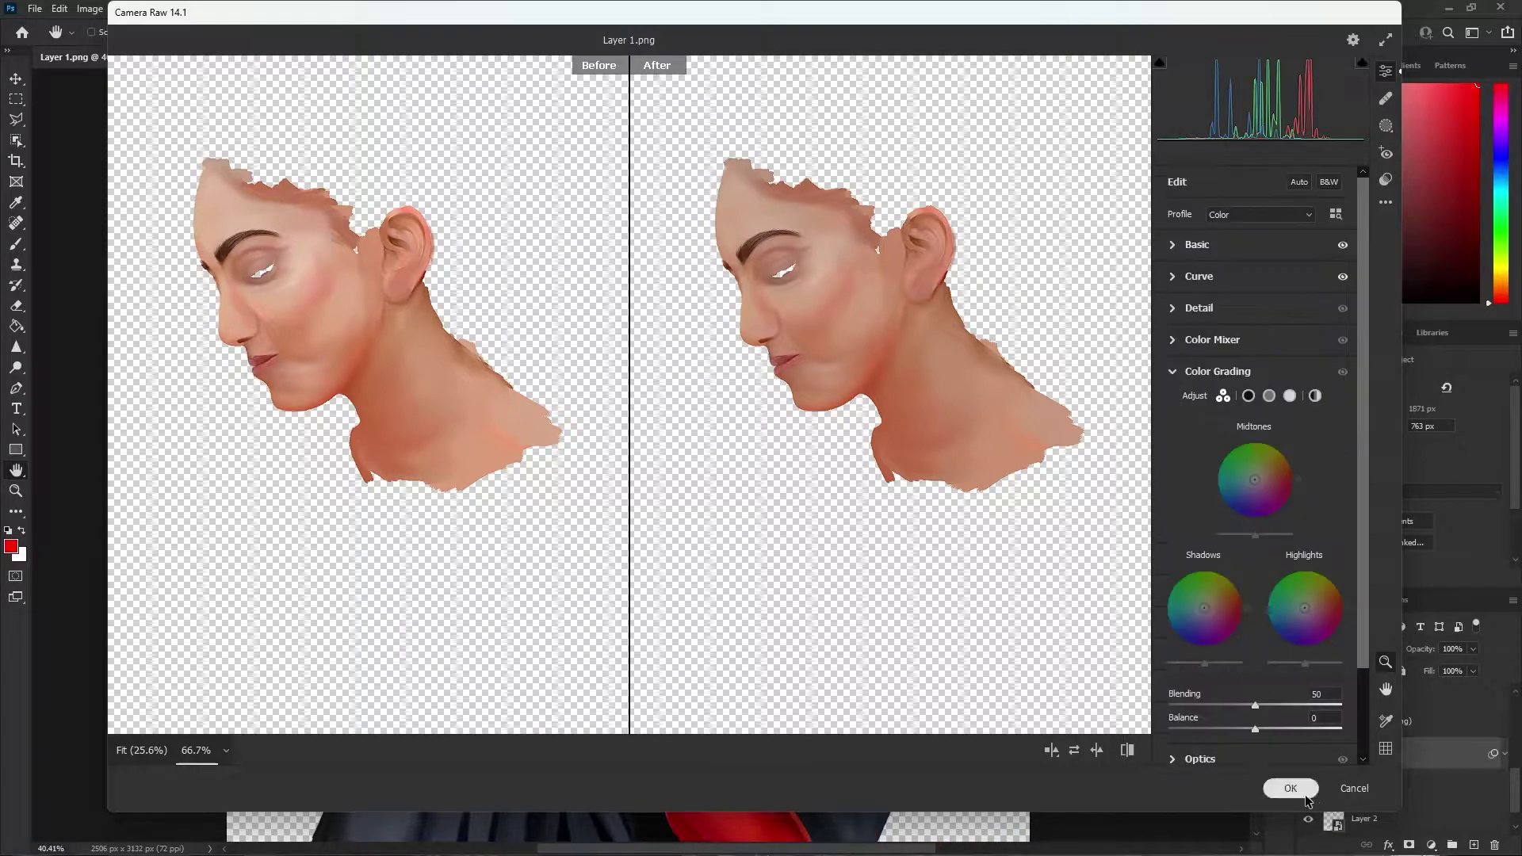
{"action": "left_click", "coordinate": [1290, 788]}
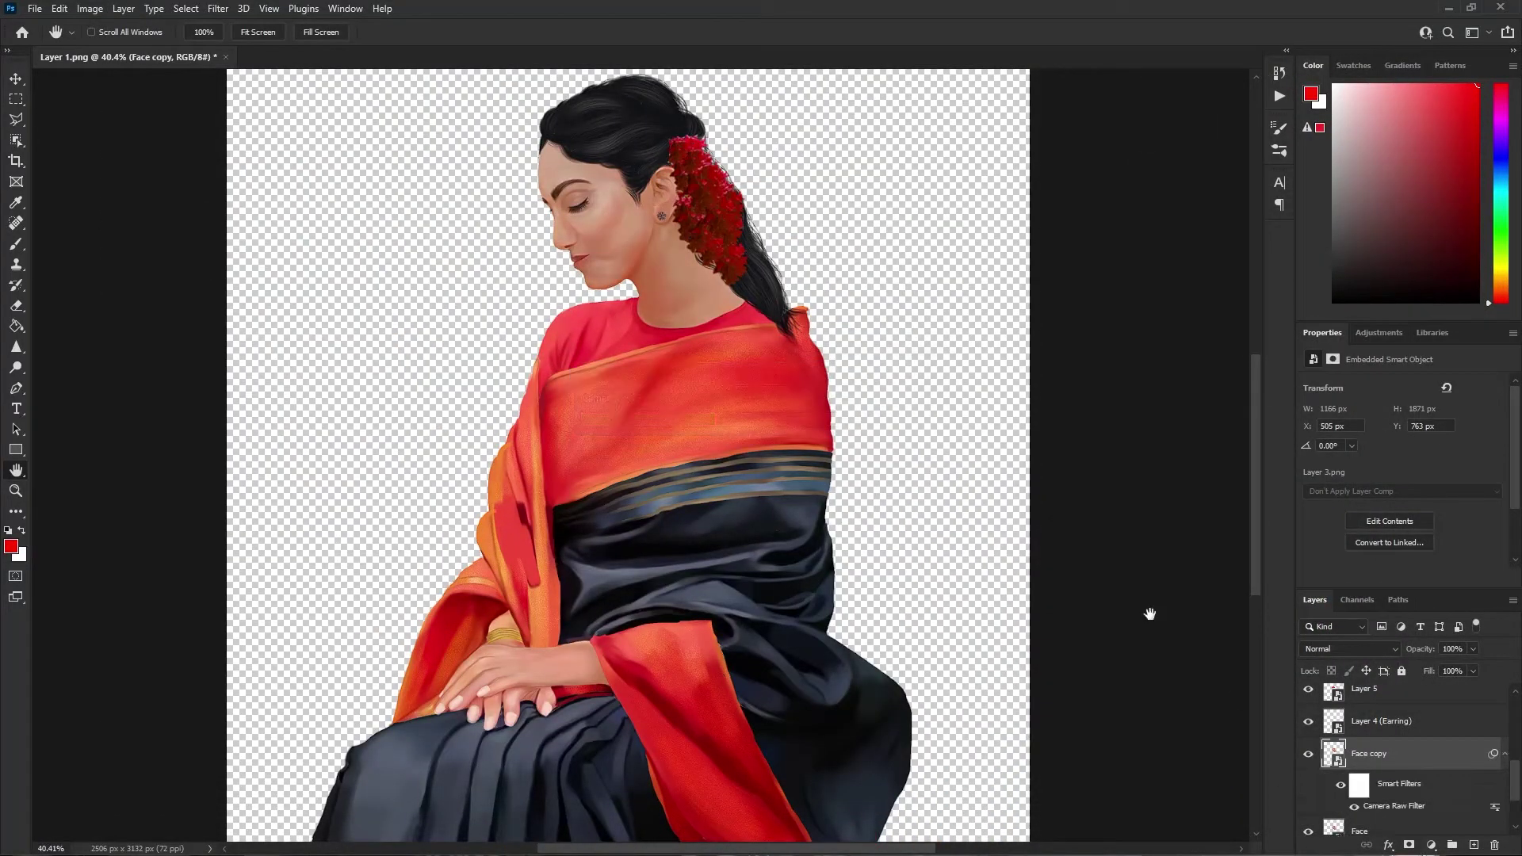
Toggle the Face copy layer's visibility to compare the skin tones before and after filtering.
{"action": "scroll", "coordinate": [1430, 715], "scroll_direction": "down", "scroll_amount": 1}
{"action": "left_click", "coordinate": [1307, 721]}
{"action": "left_click", "coordinate": [1308, 722]}
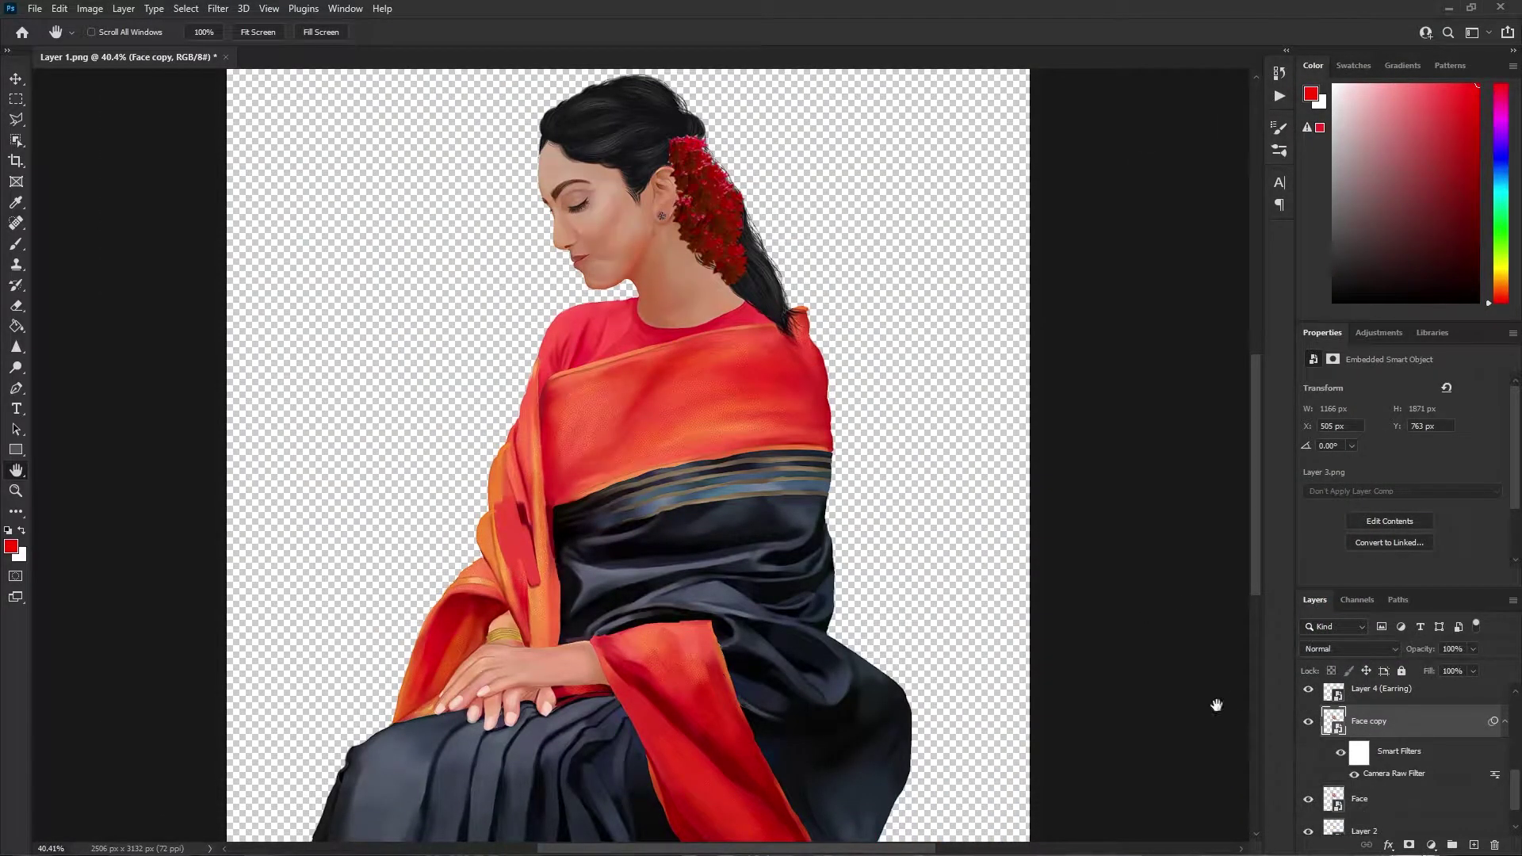
{"action": "scroll", "coordinate": [621, 462], "scroll_direction": "down", "scroll_amount": 1}
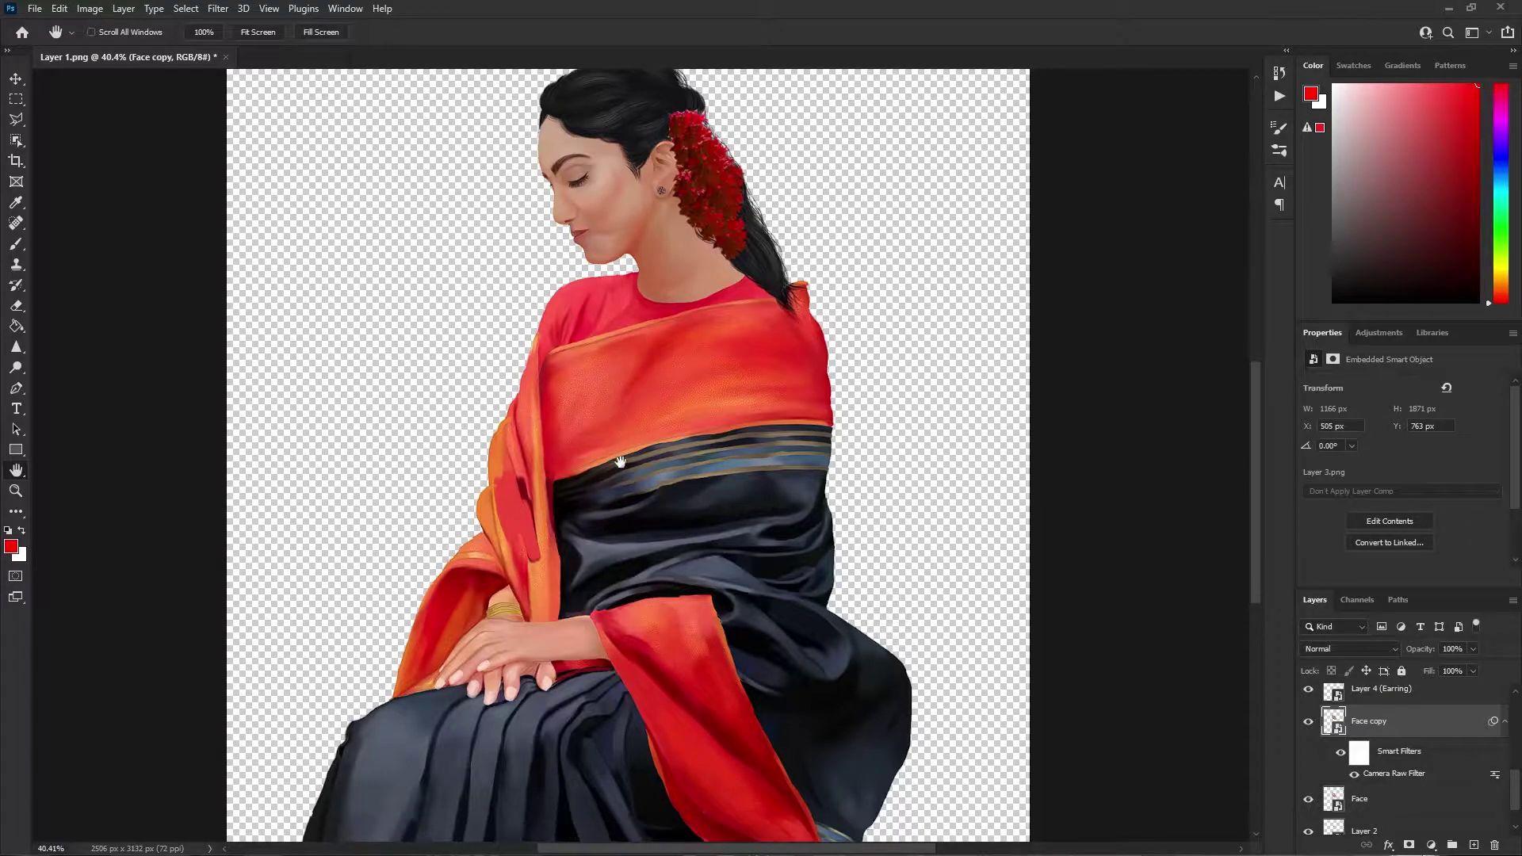
{"action": "scroll", "coordinate": [703, 407], "scroll_direction": "up", "scroll_amount": 1}
Merge the hair layers Layer 9 and Layer 10 into one layer and duplicate the result.
{"action": "scroll", "coordinate": [1385, 725], "scroll_direction": "up", "scroll_amount": 4}
{"action": "scroll", "coordinate": [1399, 755], "scroll_direction": "up", "scroll_amount": 4}
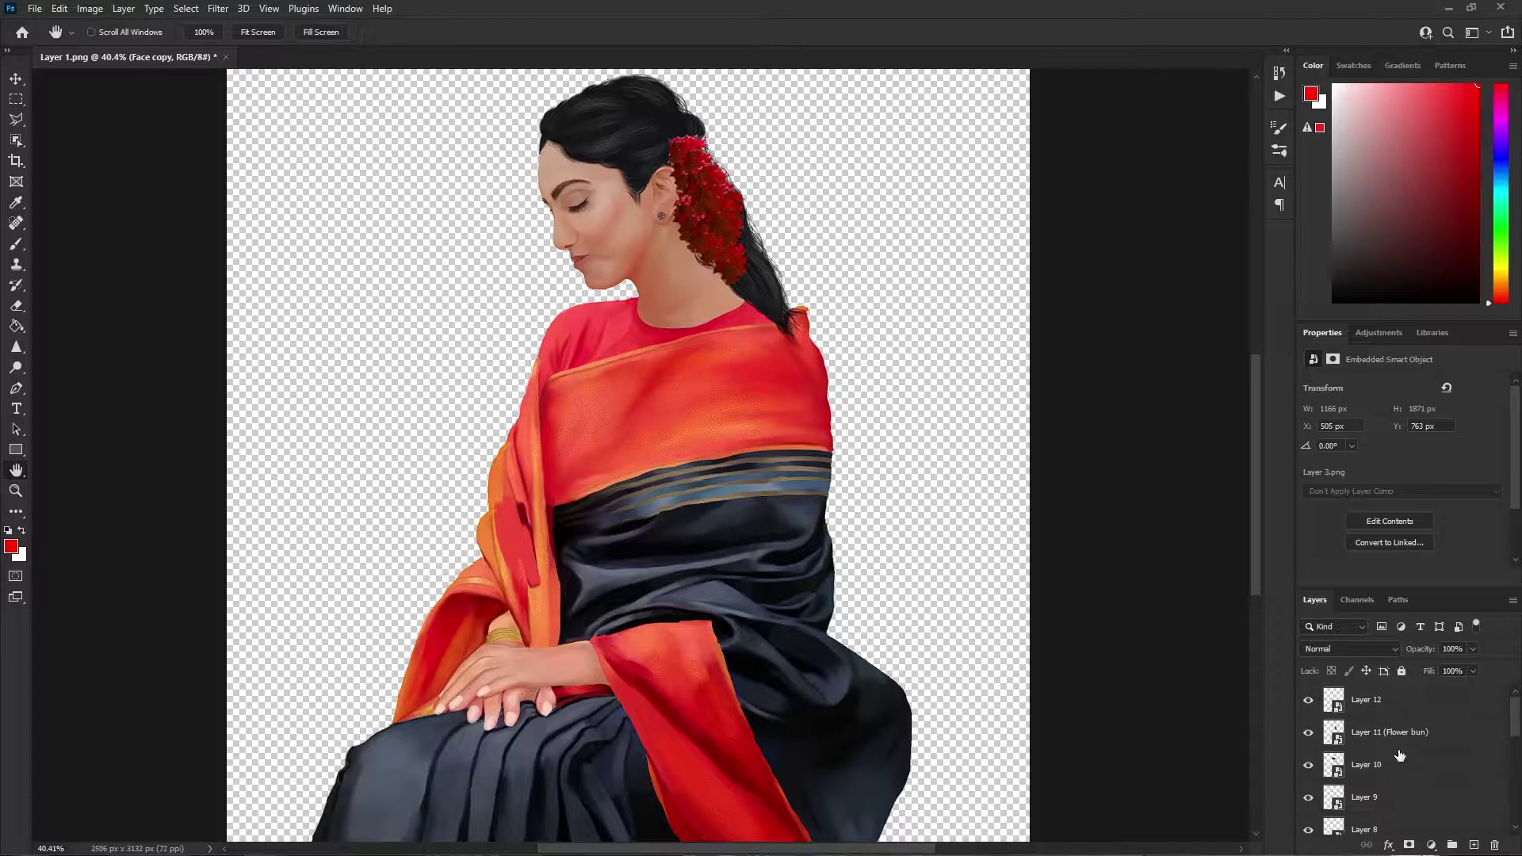
{"action": "left_click", "coordinate": [1372, 771], "text": "ctrl"}
{"action": "left_click", "coordinate": [1416, 803], "text": "ctrl"}
{"action": "key", "text": "ctrl+e"}
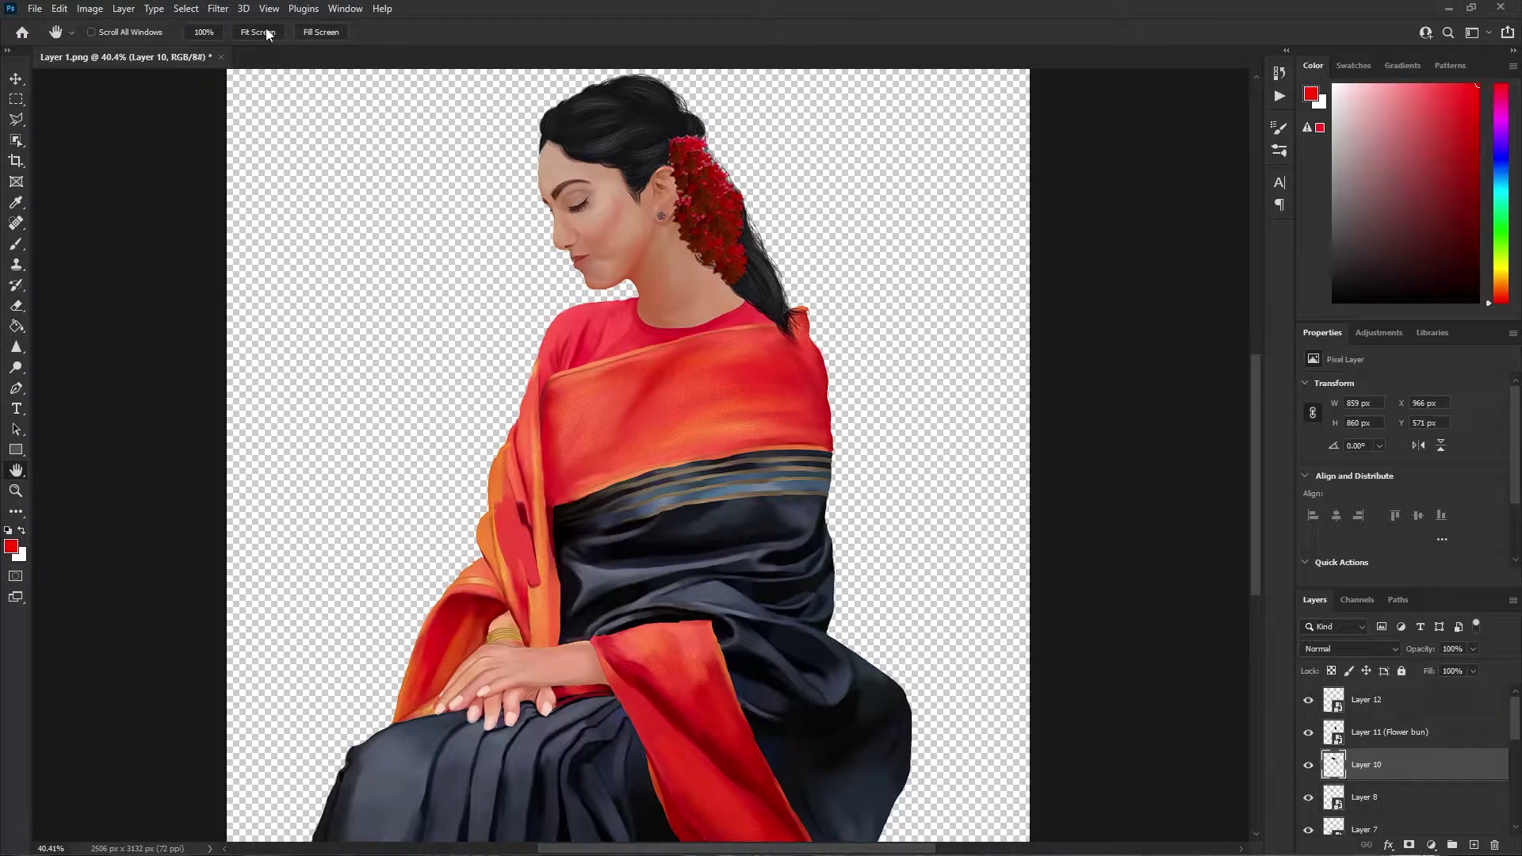
{"action": "key", "text": "ctrl+j"}
Open the Camera Raw Filter on the Layer 10 copy and show the hair in a side-by-side before/after view.
{"action": "left_click", "coordinate": [217, 9]}
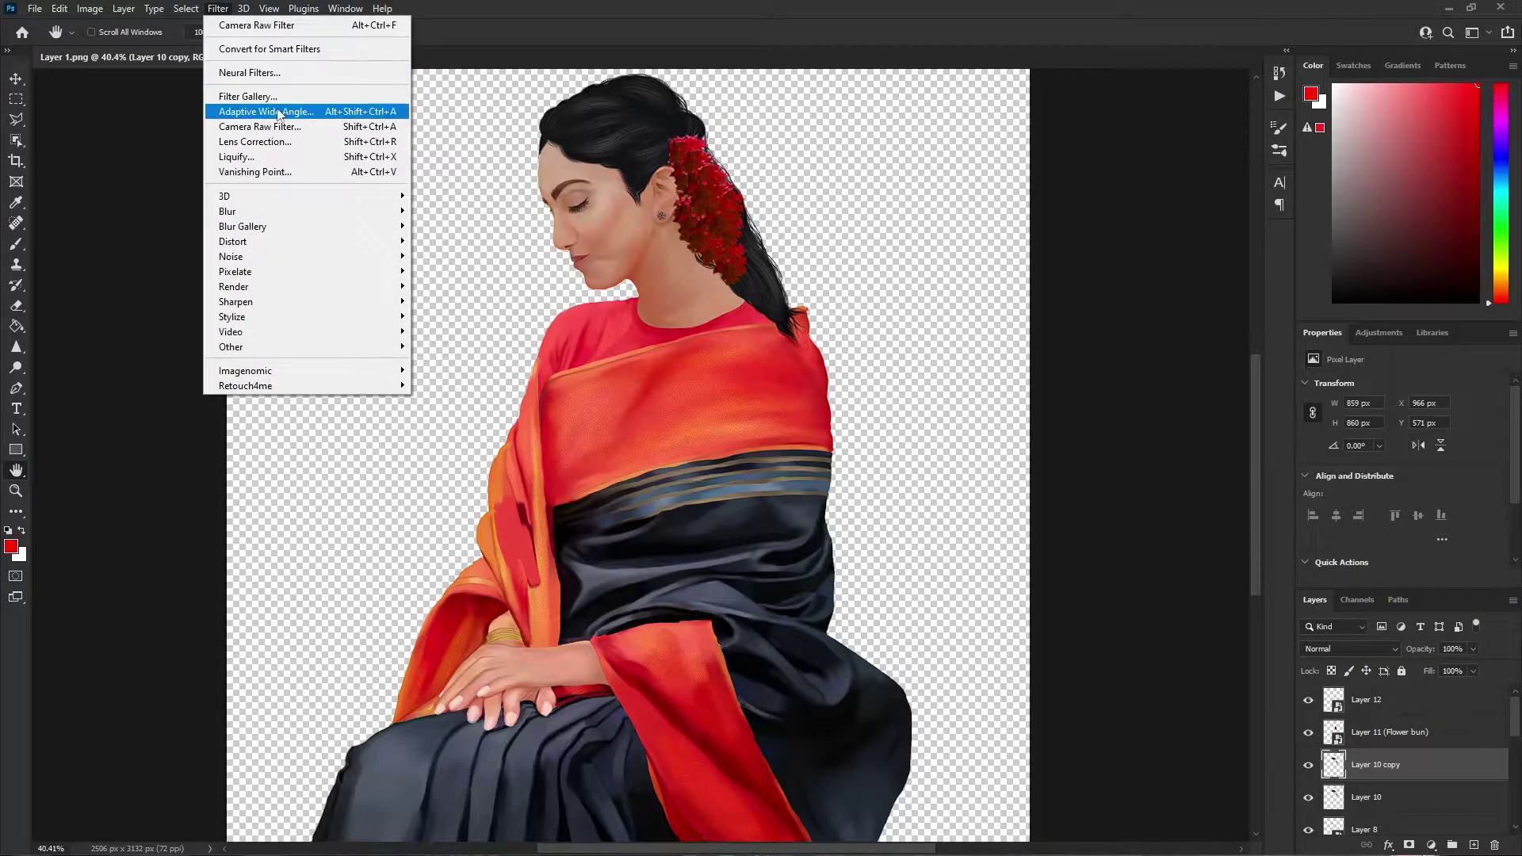
{"action": "left_click", "coordinate": [276, 127]}
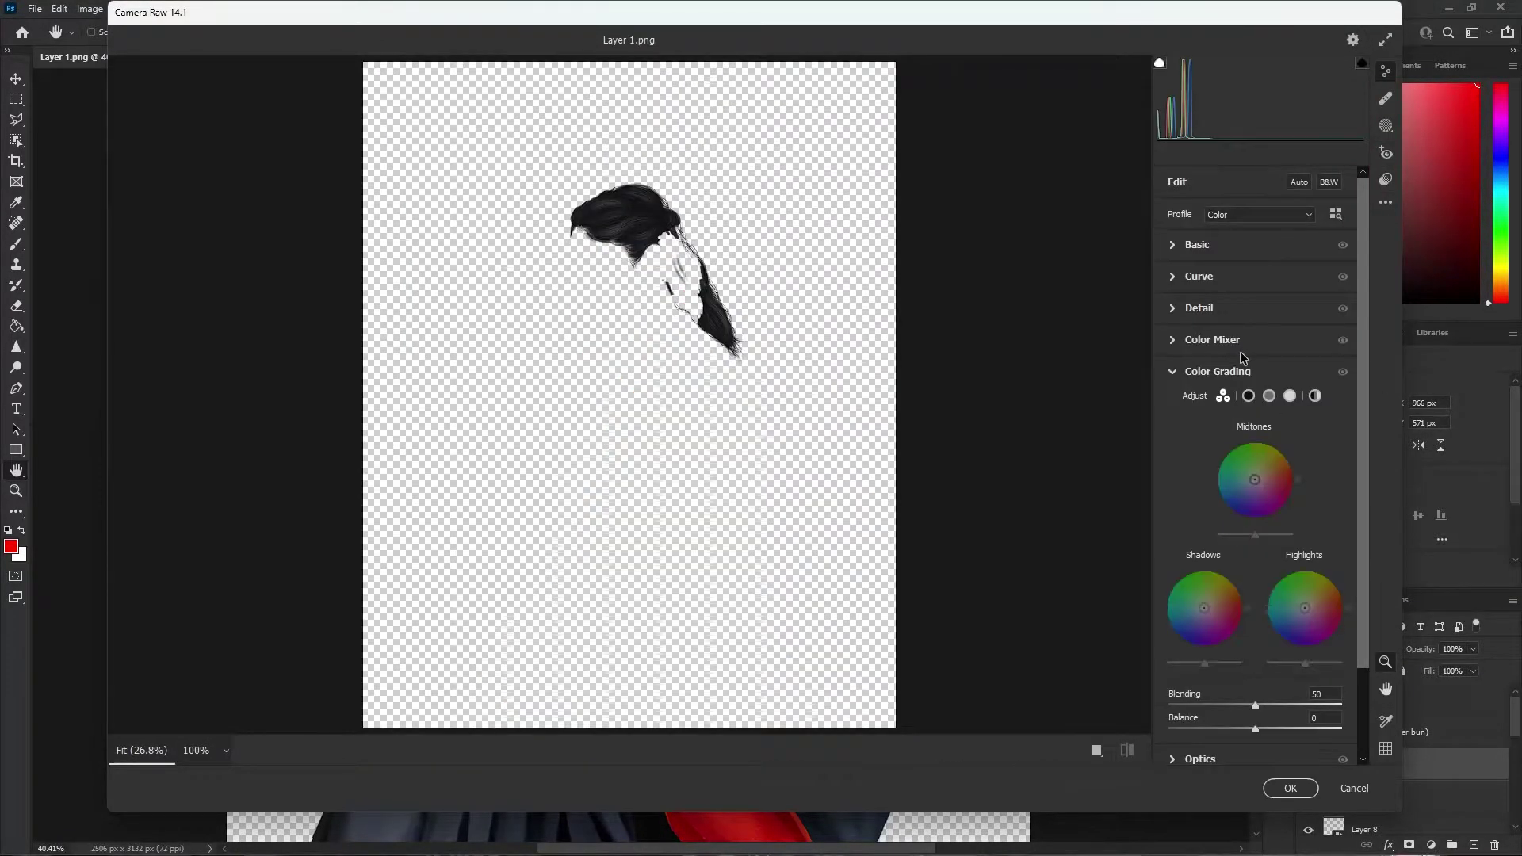
{"action": "left_click", "coordinate": [1207, 246]}
{"action": "scroll", "coordinate": [627, 264], "scroll_direction": "up", "scroll_amount": 5}
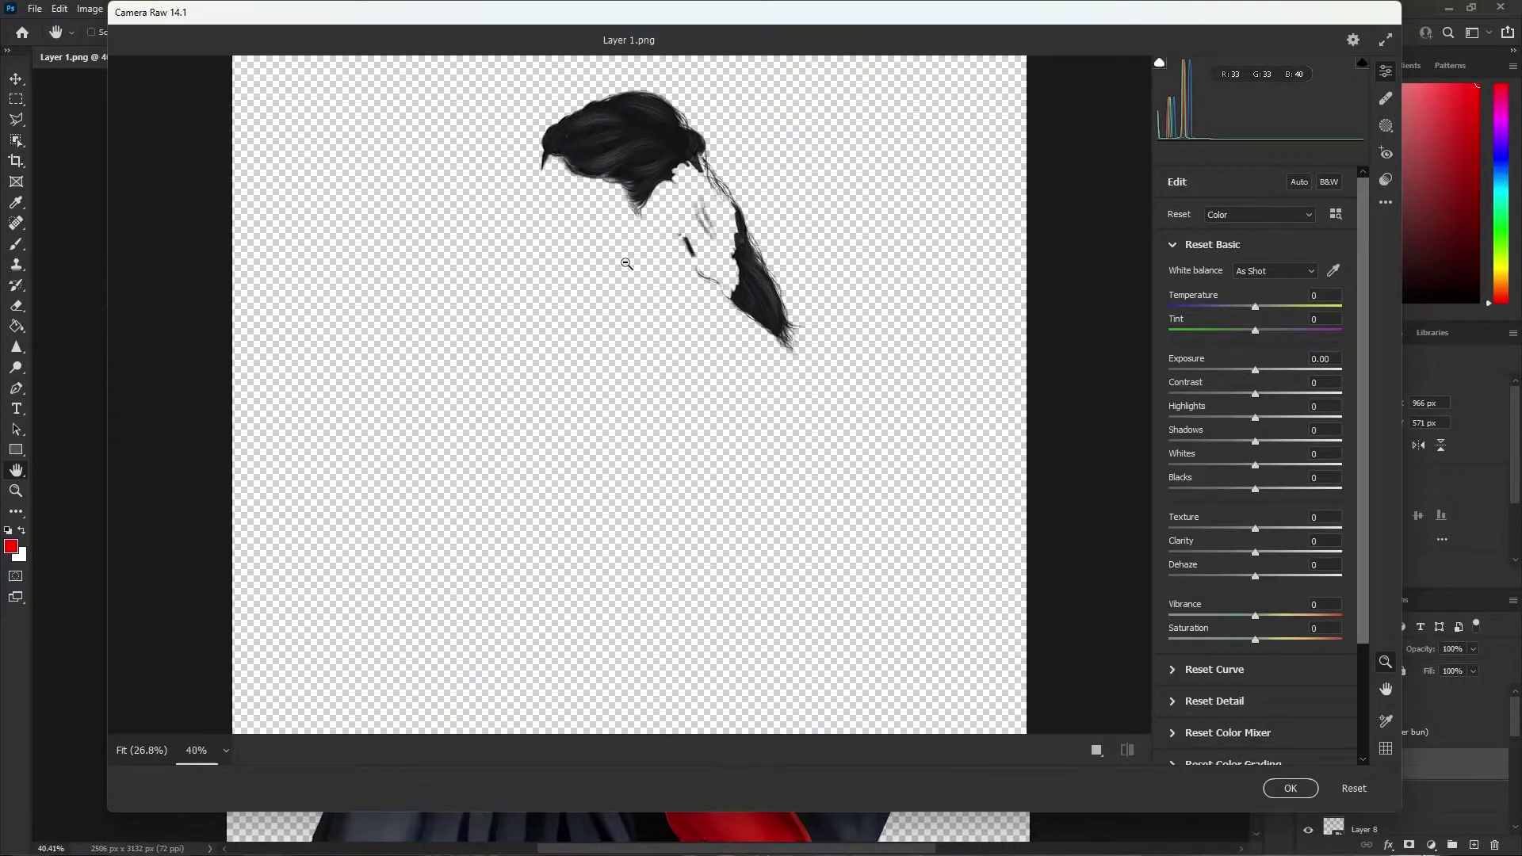
{"action": "left_click", "coordinate": [626, 264], "text": "alt"}
{"action": "left_click", "coordinate": [1128, 750]}
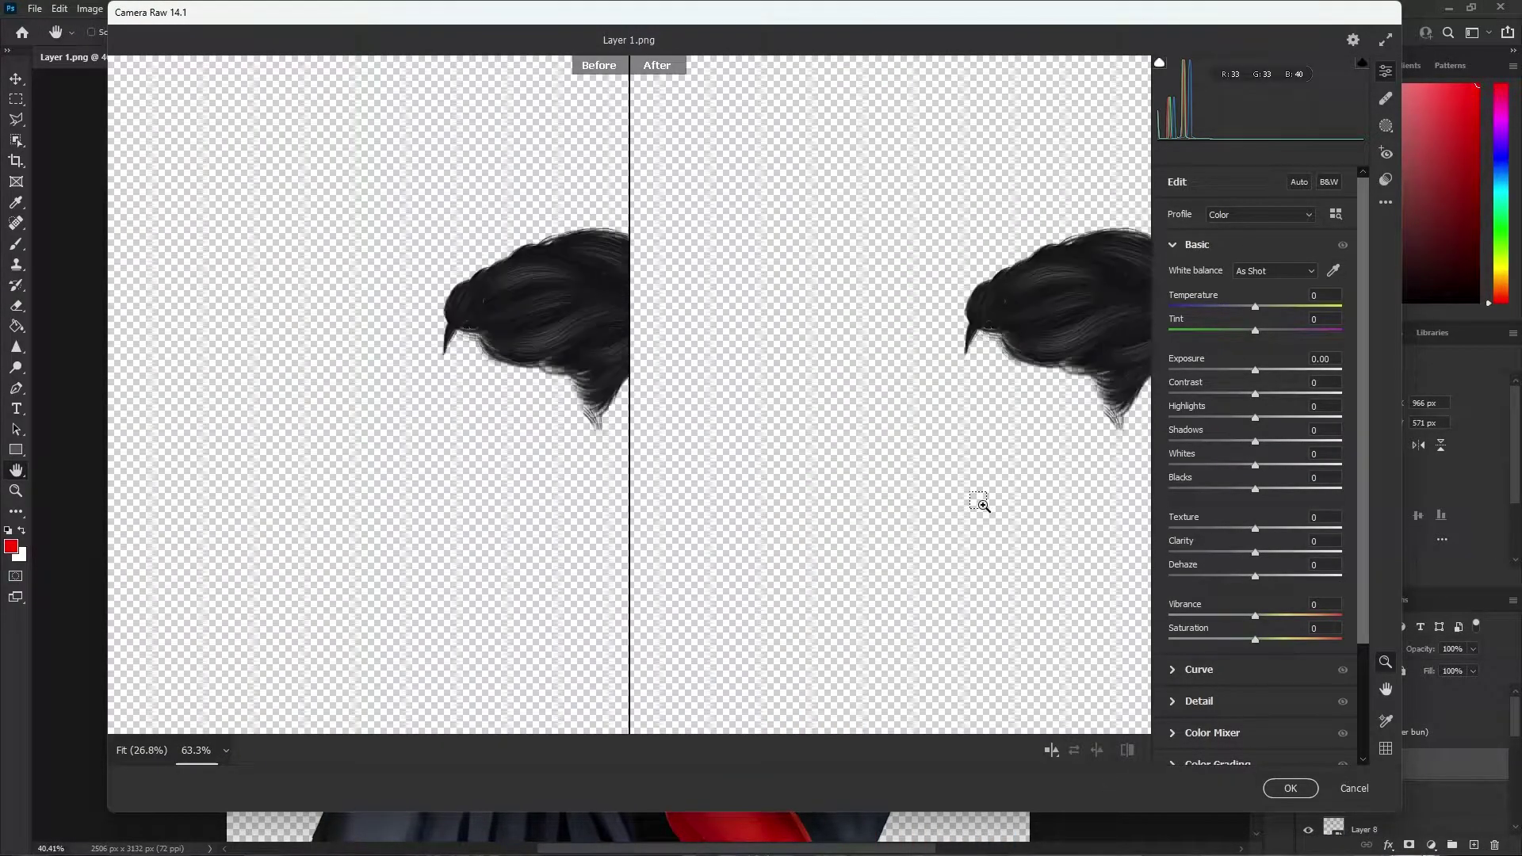
{"action": "scroll", "coordinate": [980, 505], "scroll_direction": "up", "scroll_amount": 1}
Set the hair's Temperature to +5, Tint +4, Exposure -0.35, Contrast +32, Highlights +14, Shadows +24, Whites -15 and Blacks +3.
{"action": "left_click_drag", "start_coordinate": [1255, 369], "coordinate": [1248, 369]}
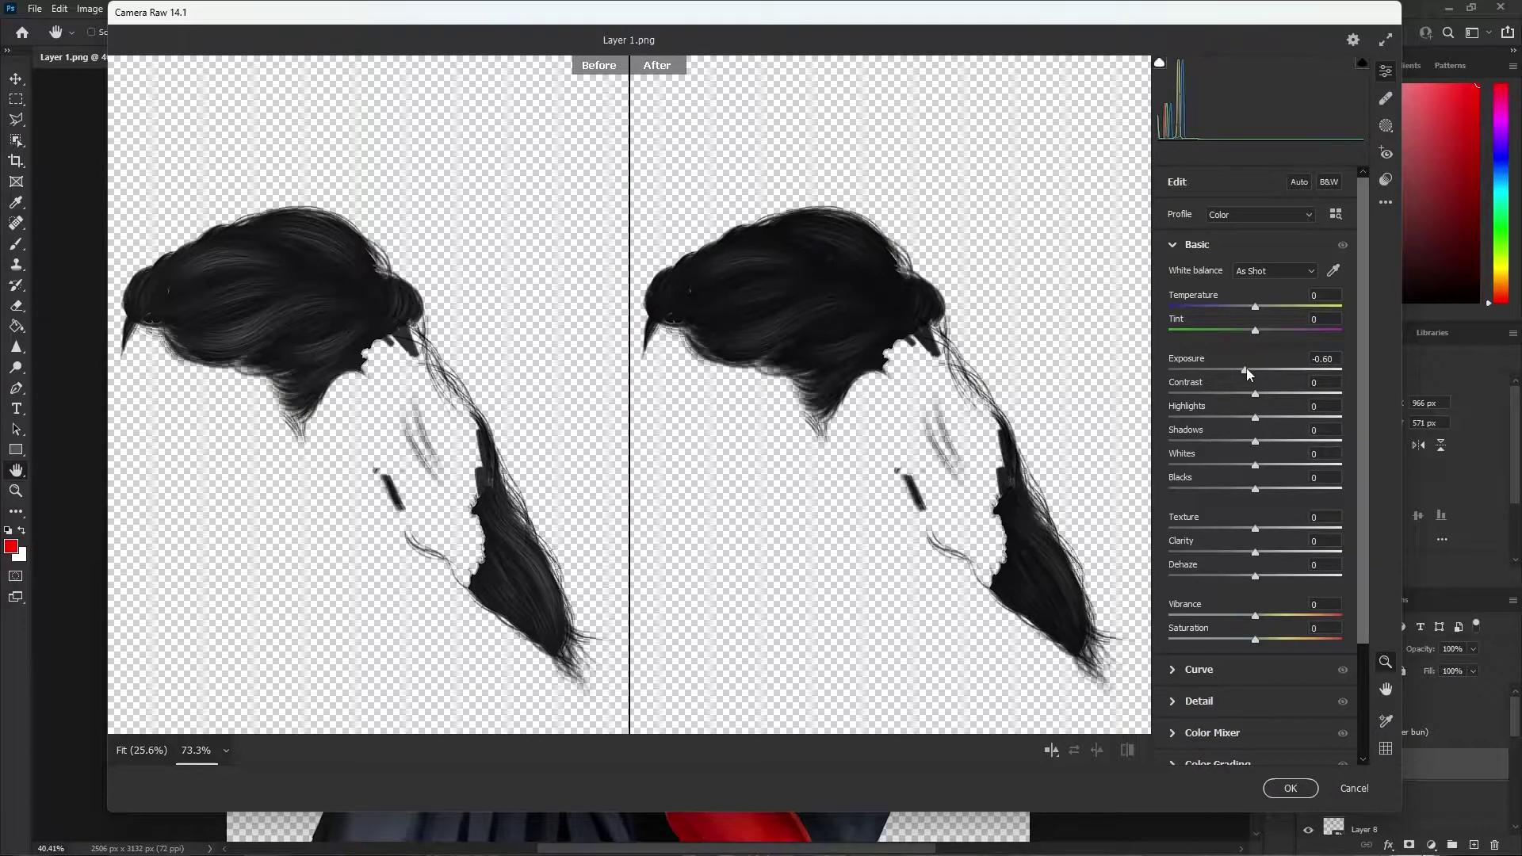
{"action": "mouse_move", "coordinate": [1250, 309]}
{"action": "left_mouse_down"}
{"action": "mouse_move", "coordinate": [1277, 309]}
{"action": "mouse_move", "coordinate": [1262, 332]}
{"action": "left_mouse_up"}
{"action": "left_click_drag", "start_coordinate": [1258, 394], "coordinate": [1263, 488]}
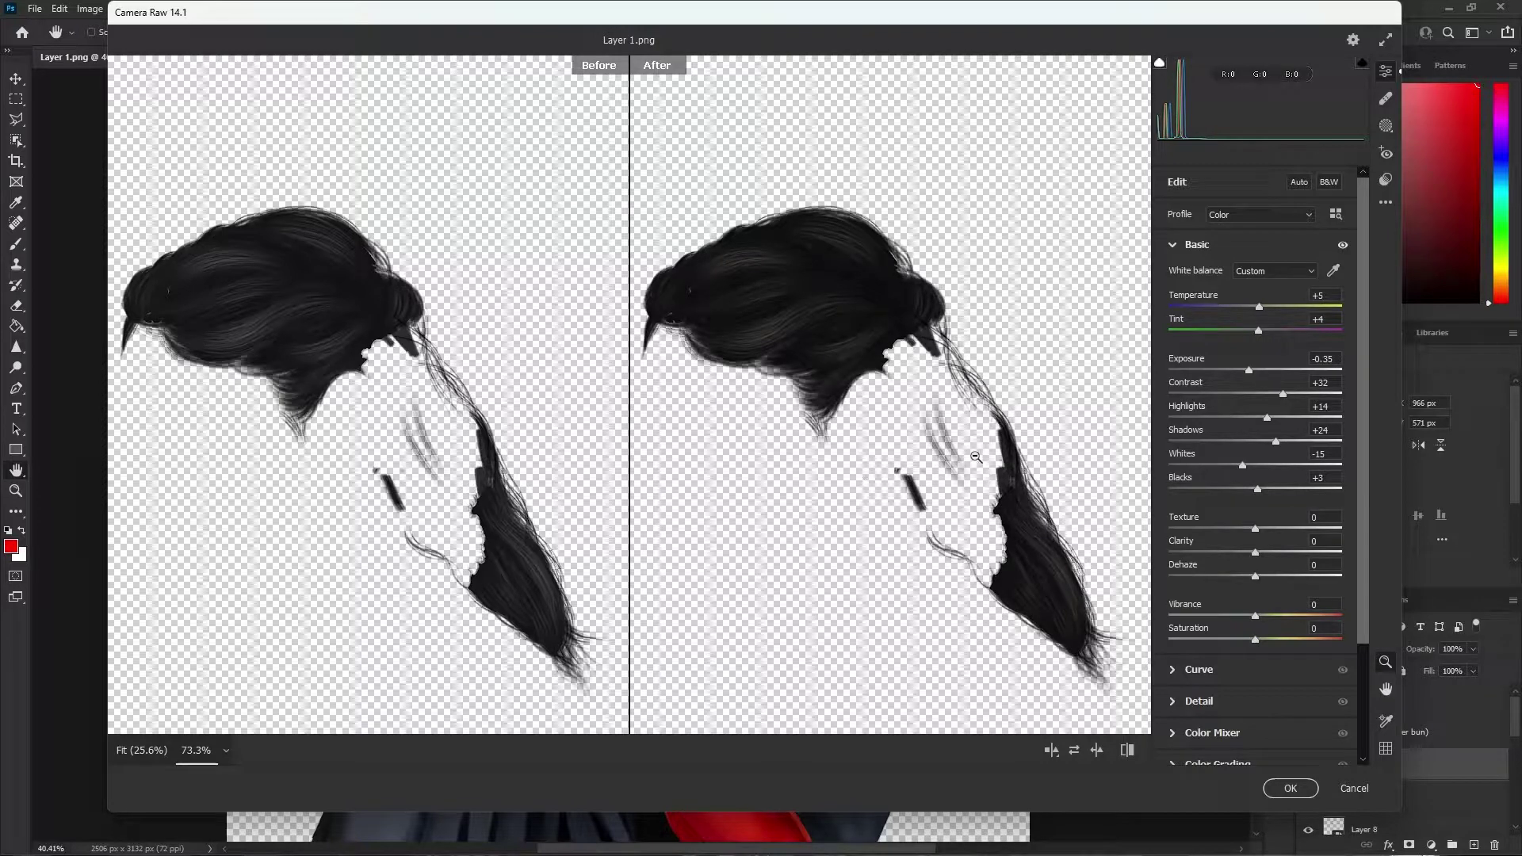
Apply the Camera Raw adjustments to the hair copy.
{"action": "scroll", "coordinate": [1240, 547], "scroll_direction": "down", "scroll_amount": 3}
{"action": "left_click", "coordinate": [1291, 788]}
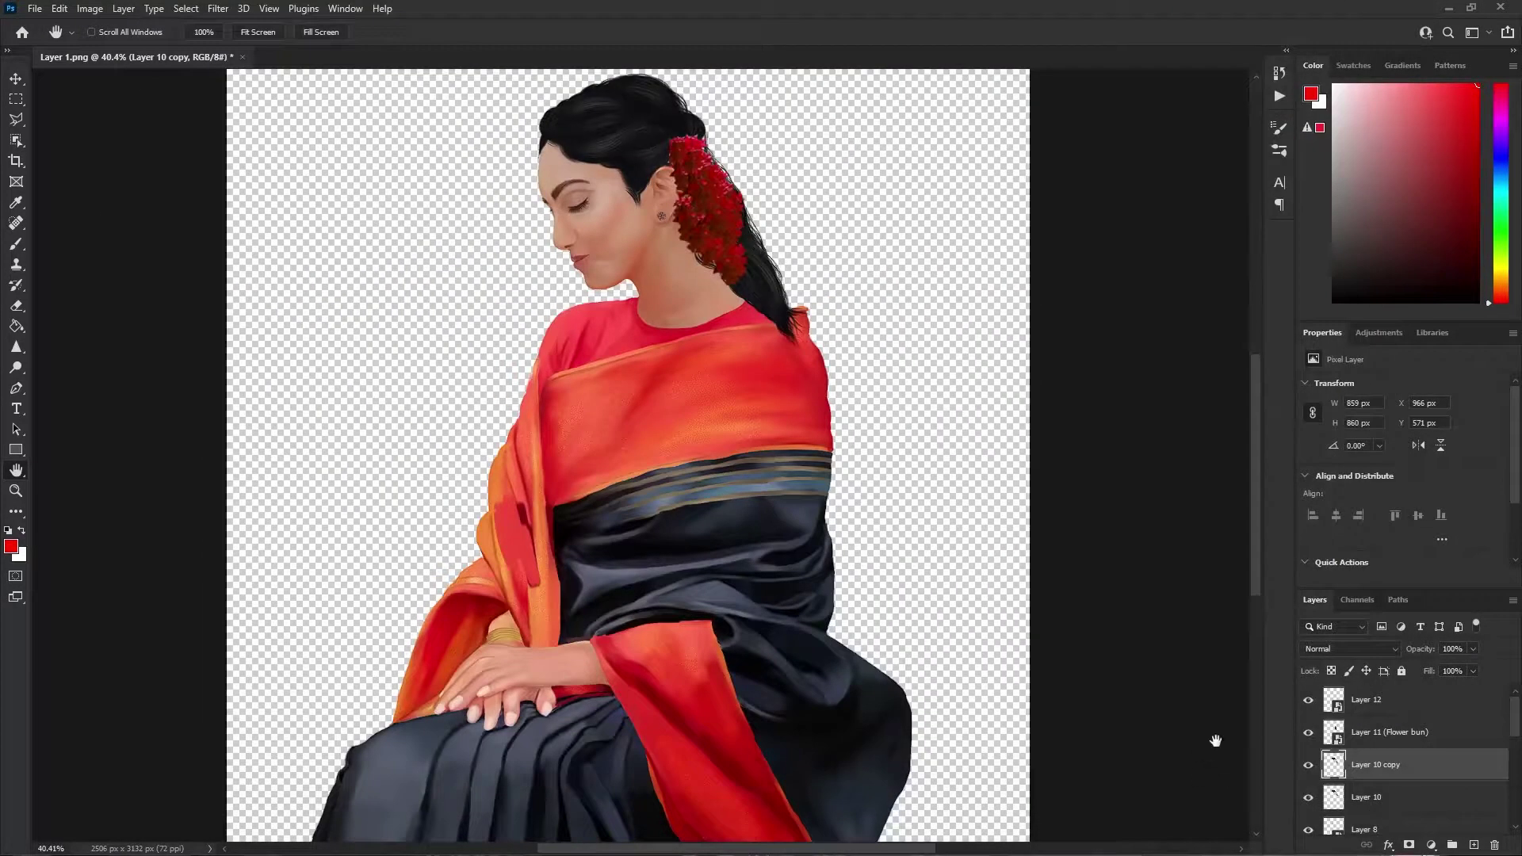
Duplicate the Layer 11 (Flower bun) layer and clip the copy to the original.
{"action": "left_click", "coordinate": [1380, 733]}
{"action": "key", "text": "ctrl+j"}
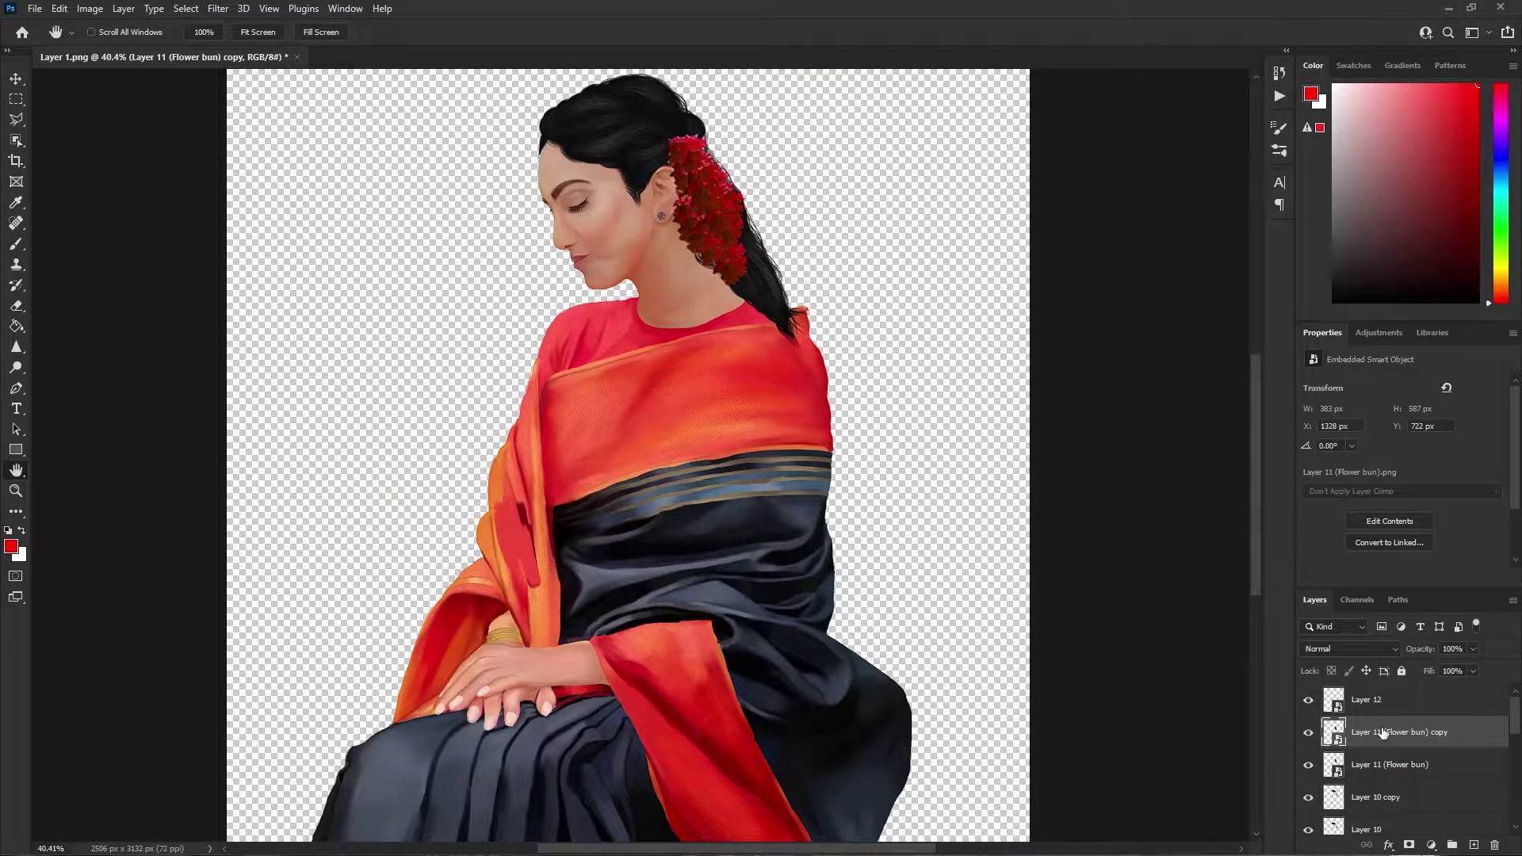
{"action": "left_click", "coordinate": [1416, 745], "text": "alt"}
Open the Camera Raw Filter on the flower bun copy and show the flowers enlarged in a side-by-side before/after view.
{"action": "left_click", "coordinate": [226, 8]}
{"action": "left_click", "coordinate": [275, 125]}
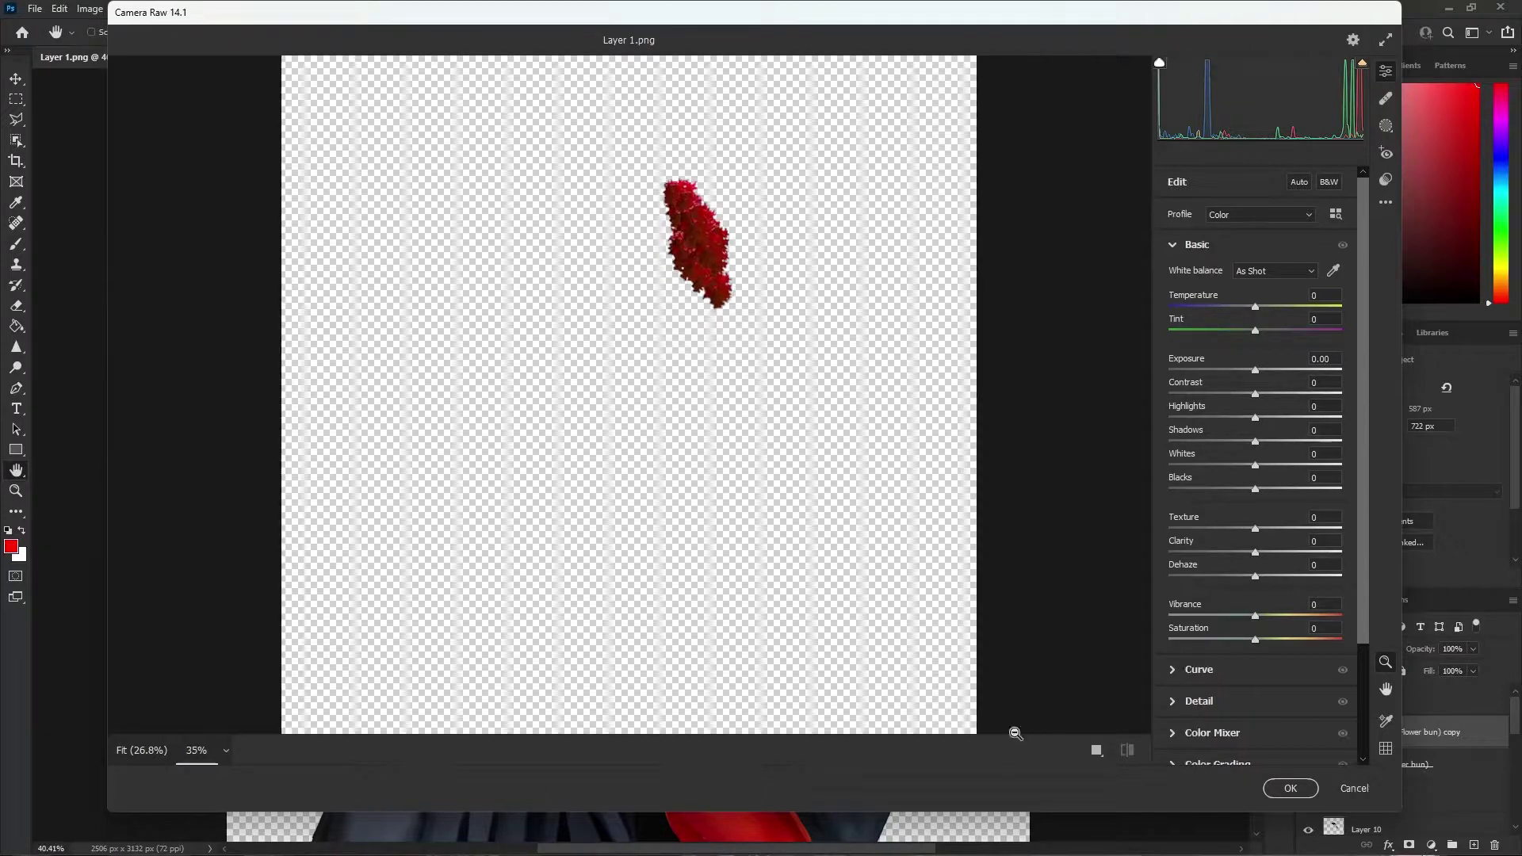
{"action": "left_click", "coordinate": [1096, 750]}
{"action": "scroll", "coordinate": [992, 330], "scroll_direction": "up", "scroll_amount": 5}
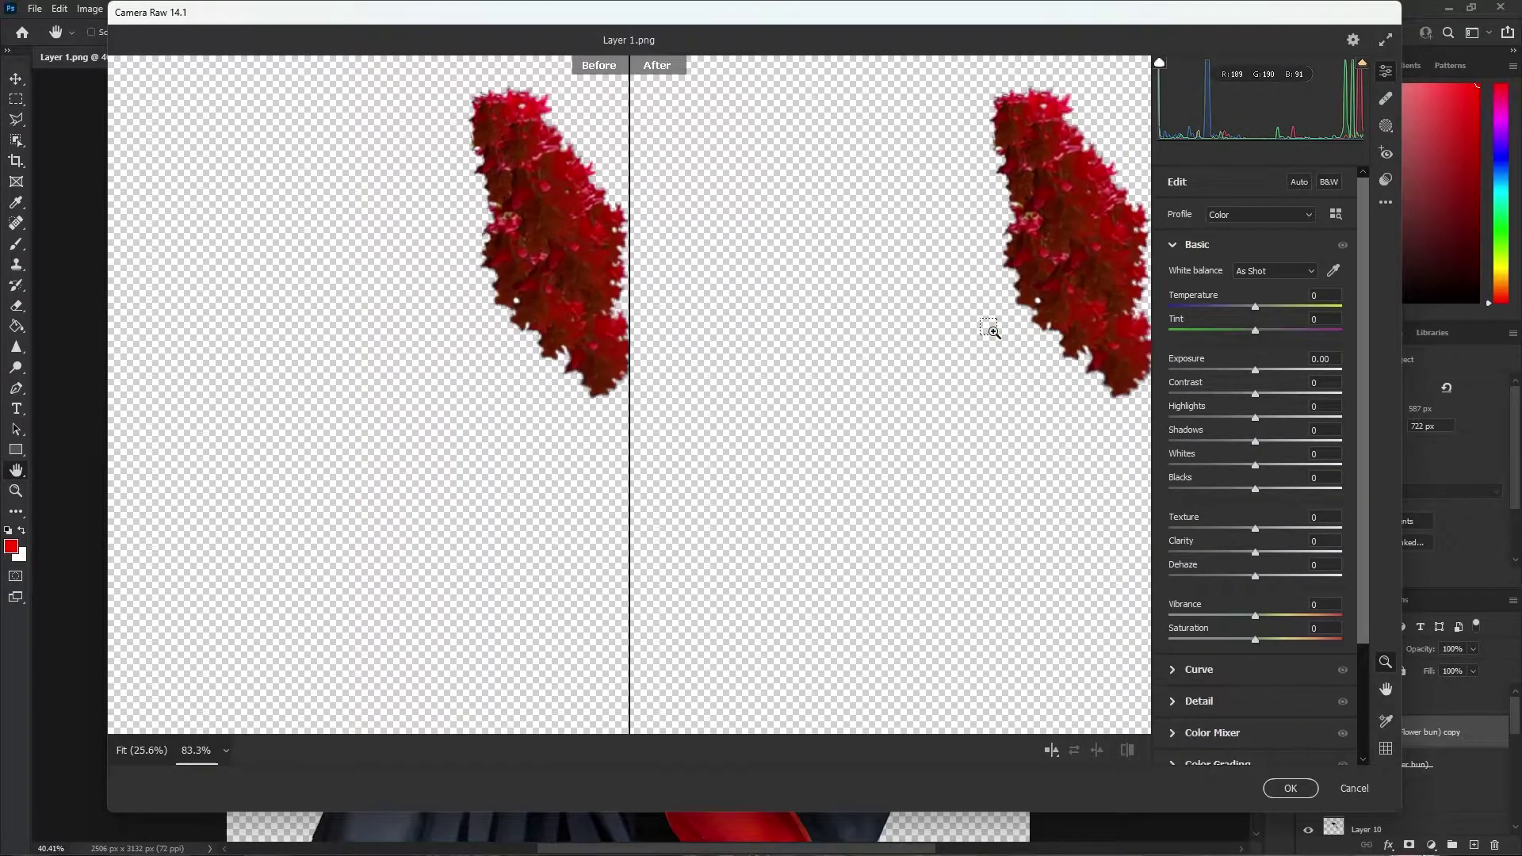
{"action": "scroll", "coordinate": [992, 330], "scroll_direction": "right", "scroll_amount": 4}
{"action": "scroll", "coordinate": [1050, 326], "scroll_direction": "up", "scroll_amount": 2}
Apply Temperature +2, Tint +19, Exposure -0.20, Contrast +10, Highlights -16, Shadows +9, Whites -18, Blacks +9 and a reduced Clarity to the flowers.
{"action": "left_click_drag", "start_coordinate": [1256, 306], "coordinate": [1263, 489]}
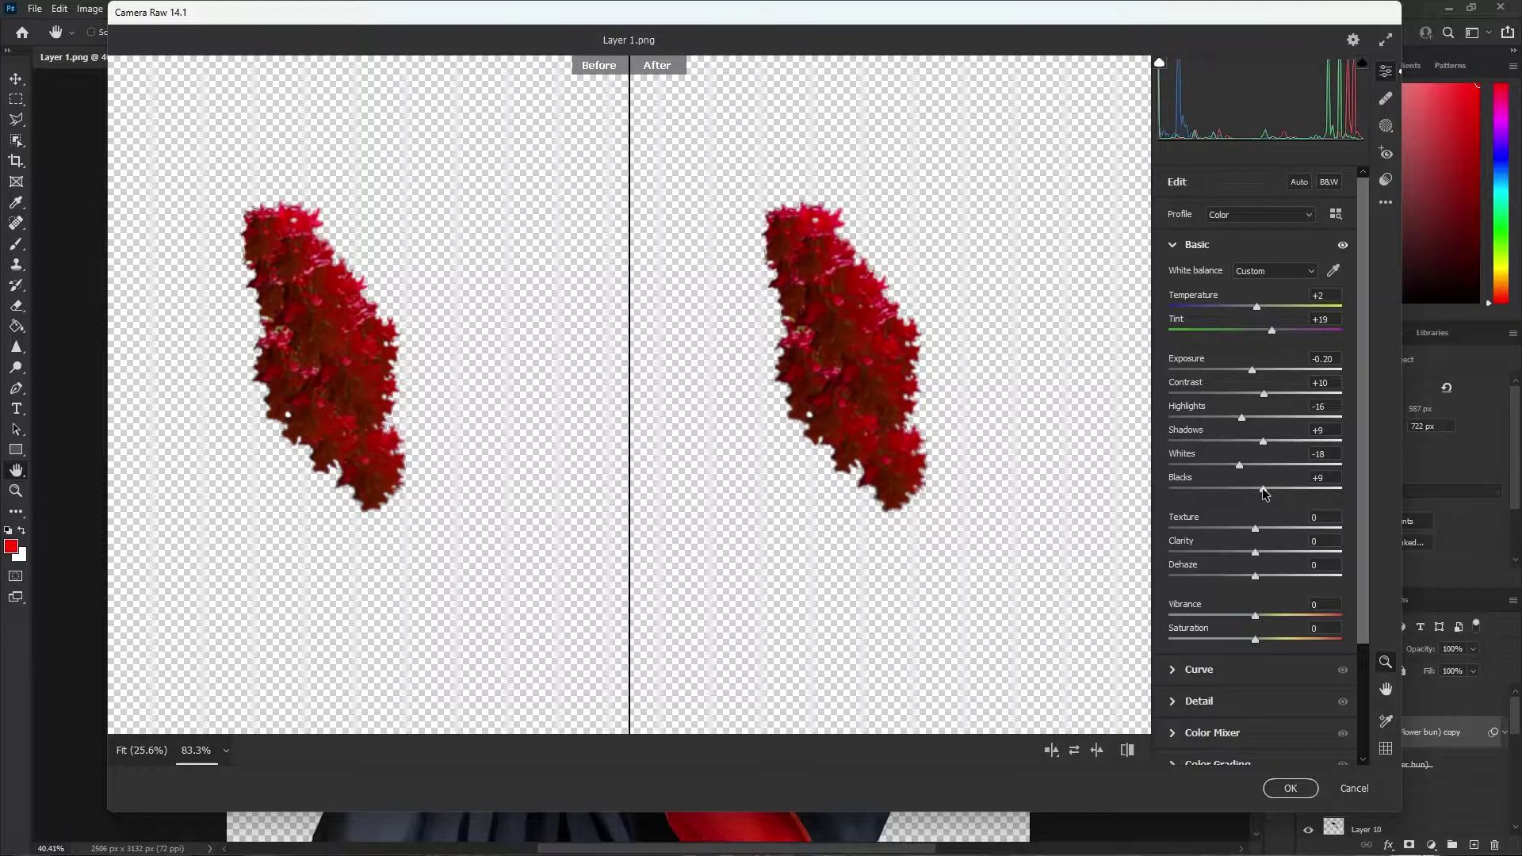
{"action": "left_click_drag", "start_coordinate": [1256, 553], "coordinate": [1244, 552]}
{"action": "left_click", "coordinate": [1291, 788]}
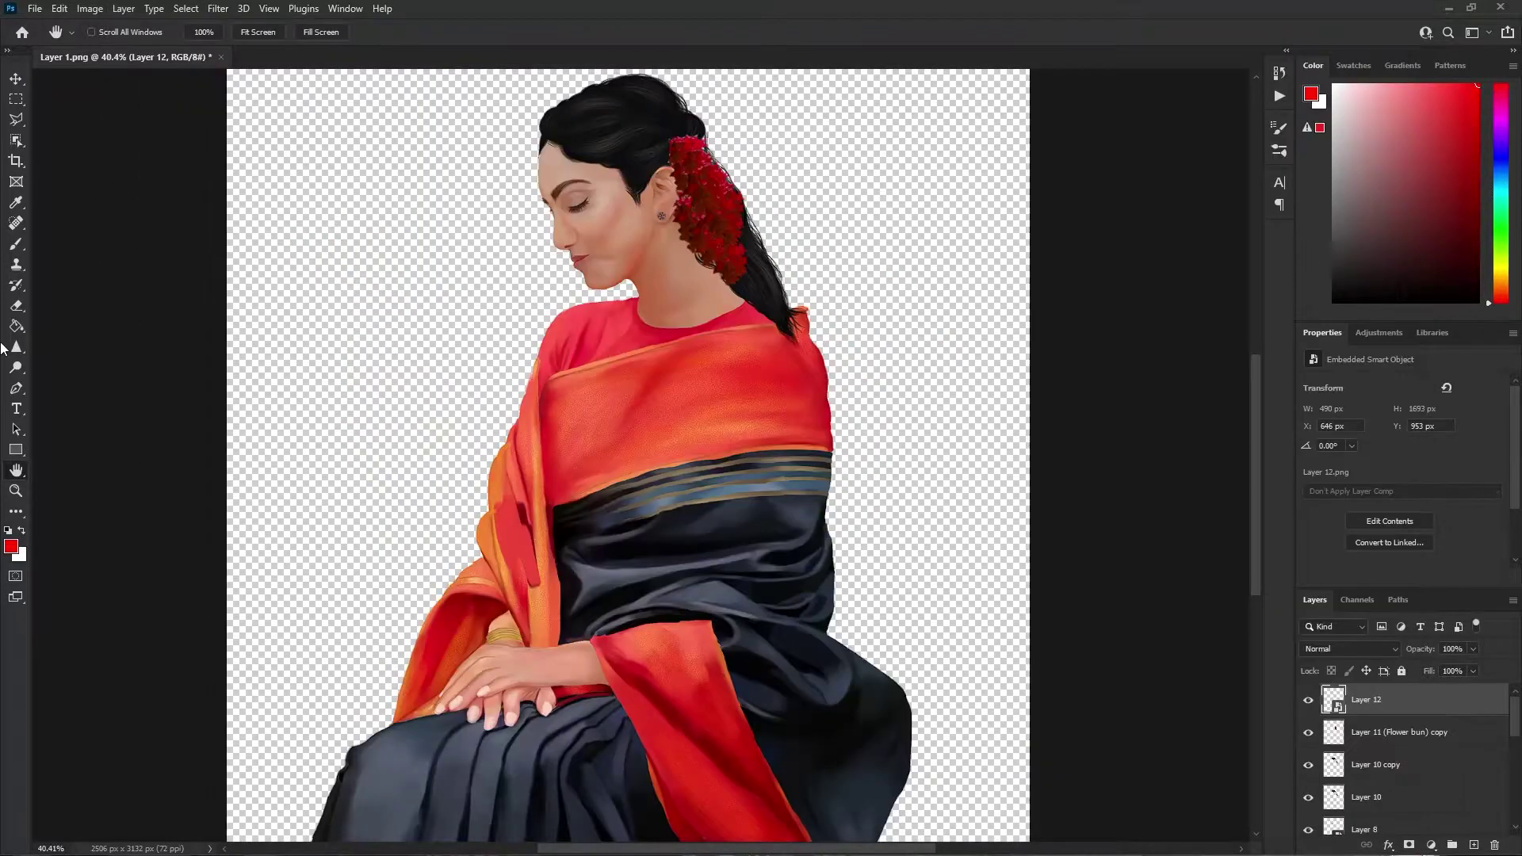
Toggle Layer 12's visibility to check which facial details it contains.
{"action": "scroll", "coordinate": [509, 150], "scroll_direction": "up", "scroll_amount": 8}
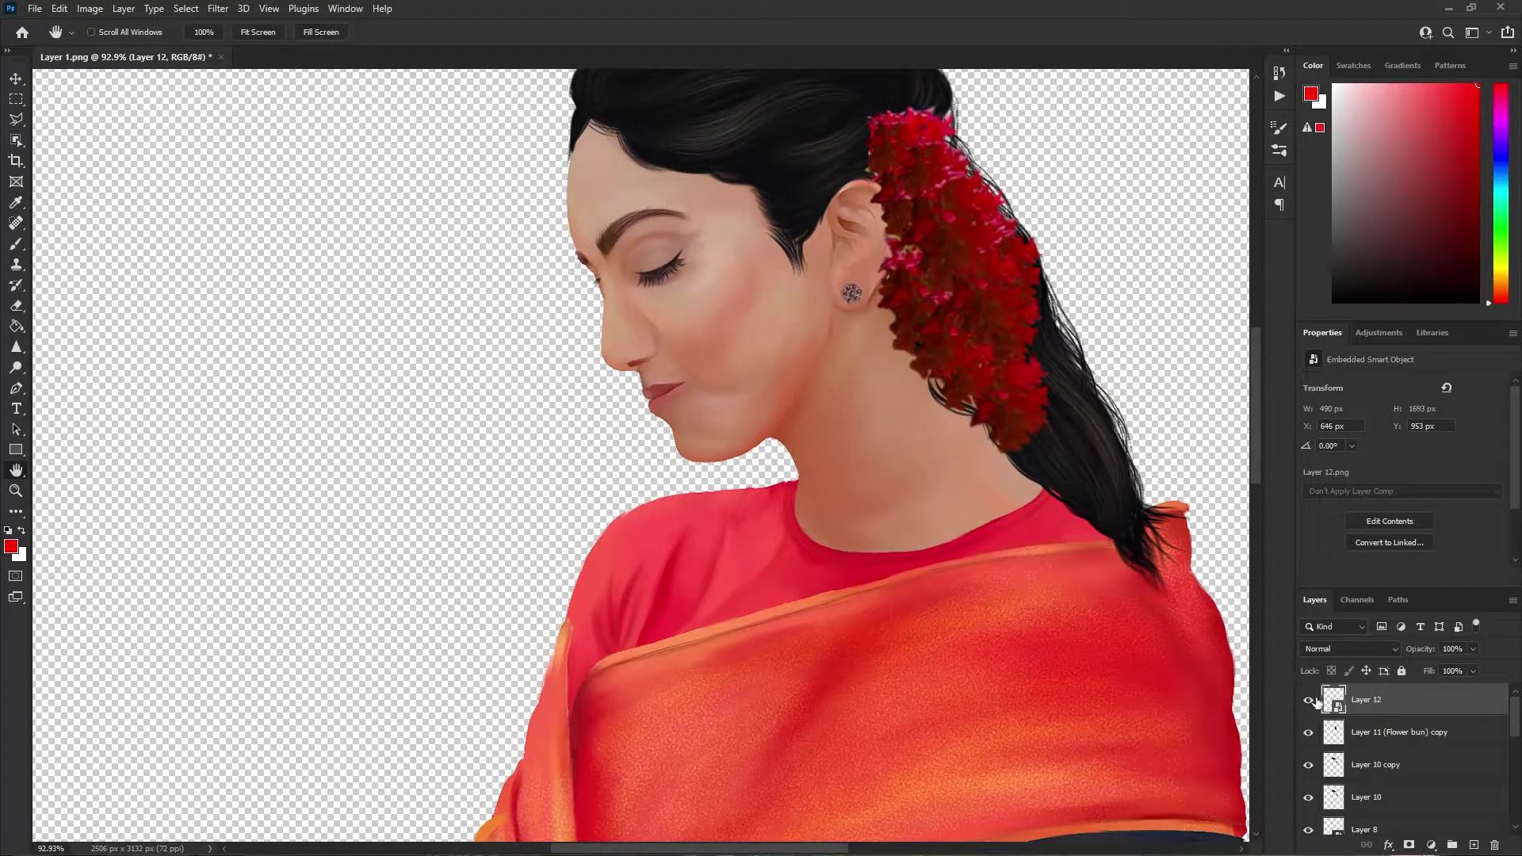
{"action": "left_click", "coordinate": [1310, 701]}
{"action": "left_click", "coordinate": [1310, 701]}
Draw a closed Polygonal Lasso selection around the closed eye's lashes on Layer 12.
{"action": "left_click", "coordinate": [16, 120]}
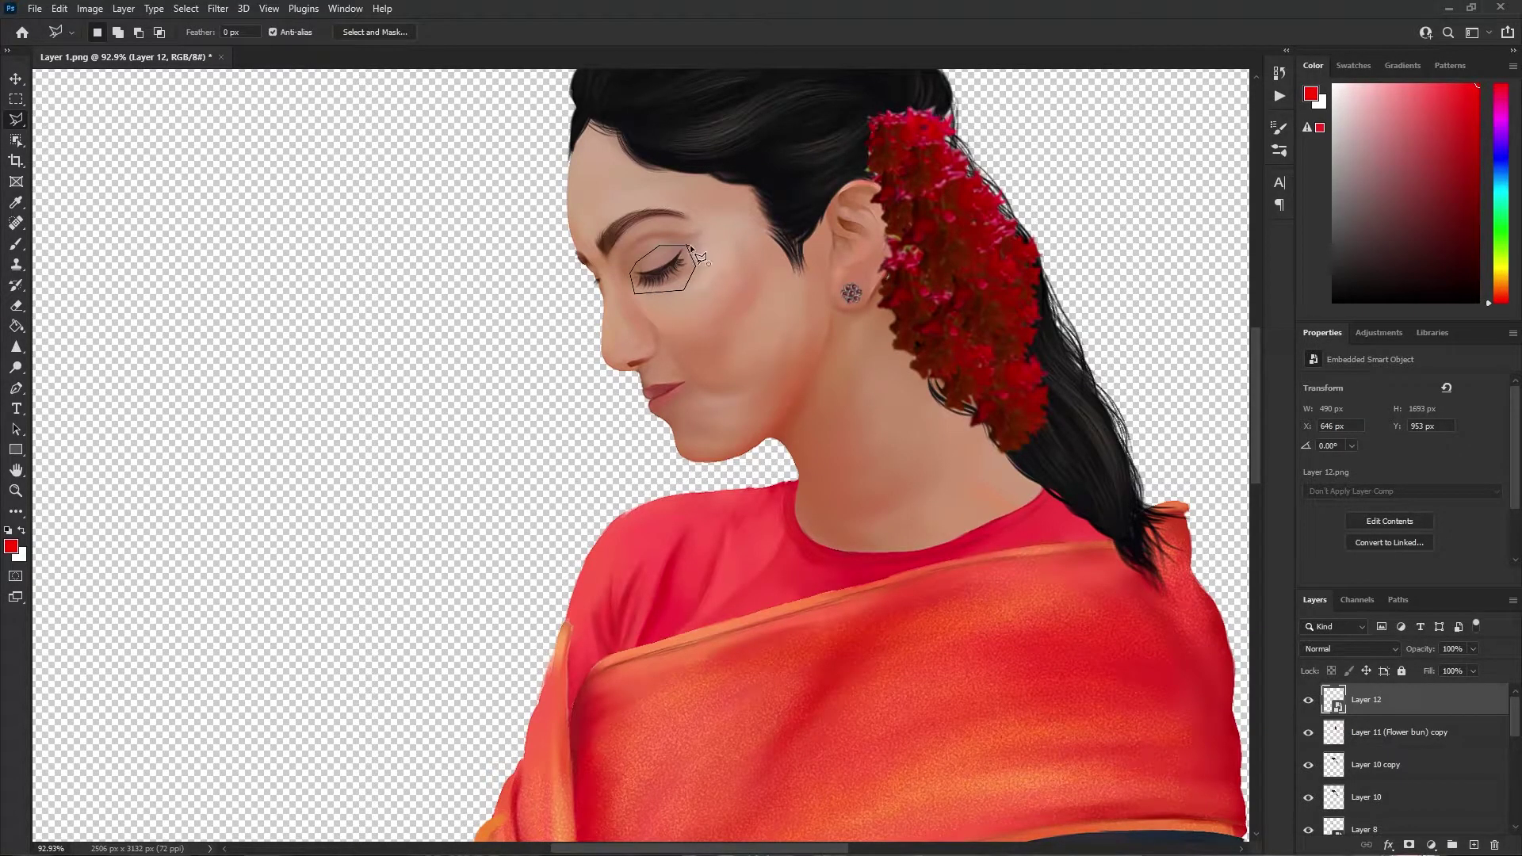
{"action": "key", "text": "ctrl+plus"}
{"action": "key", "text": "ctrl+plus"}
{"action": "key", "text": "ctrl+minus"}
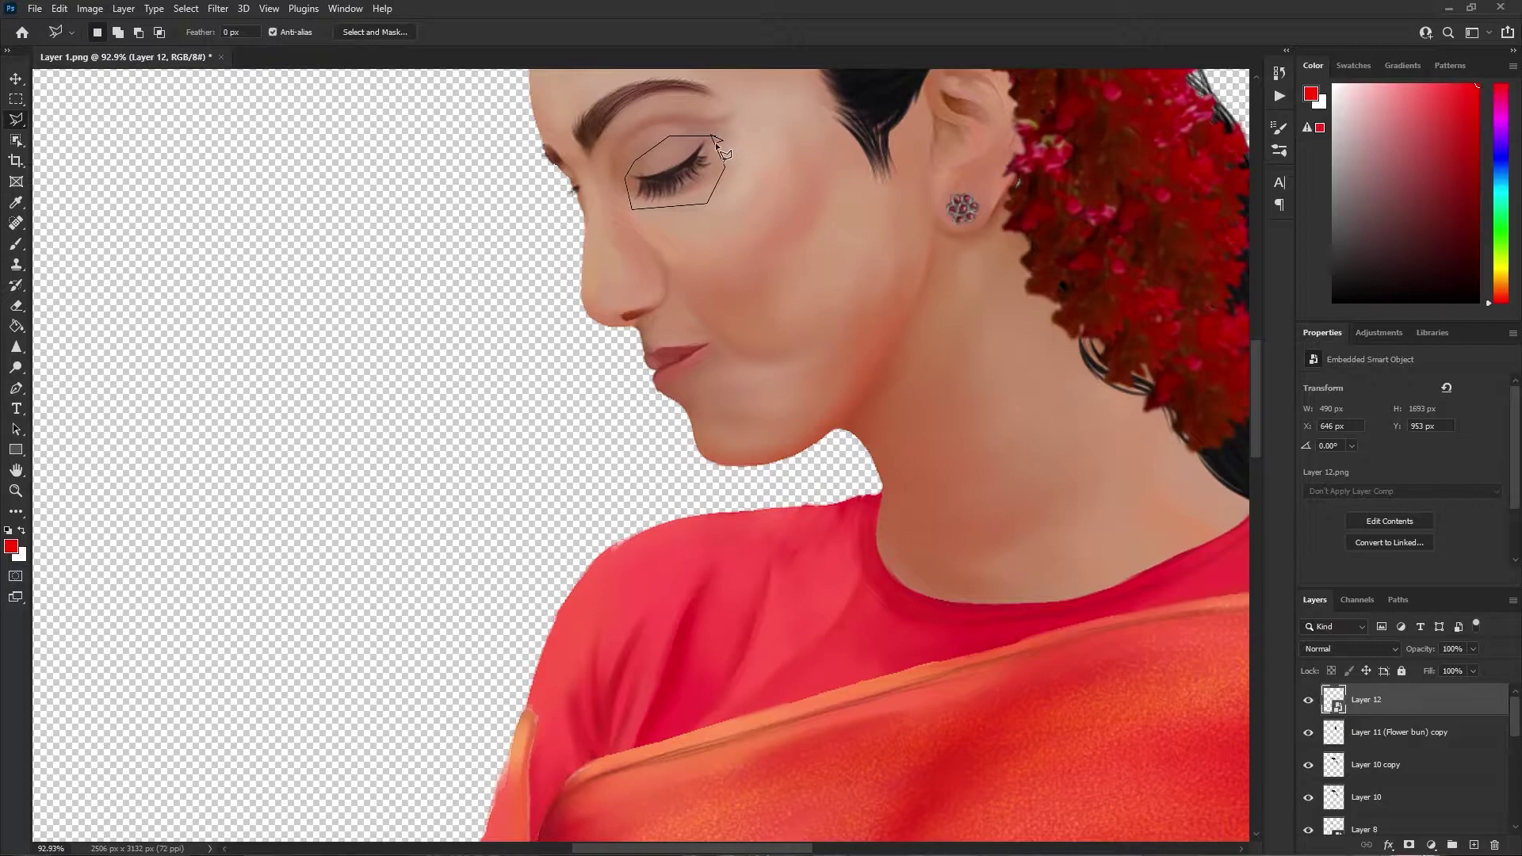
{"action": "left_click", "coordinate": [713, 137]}
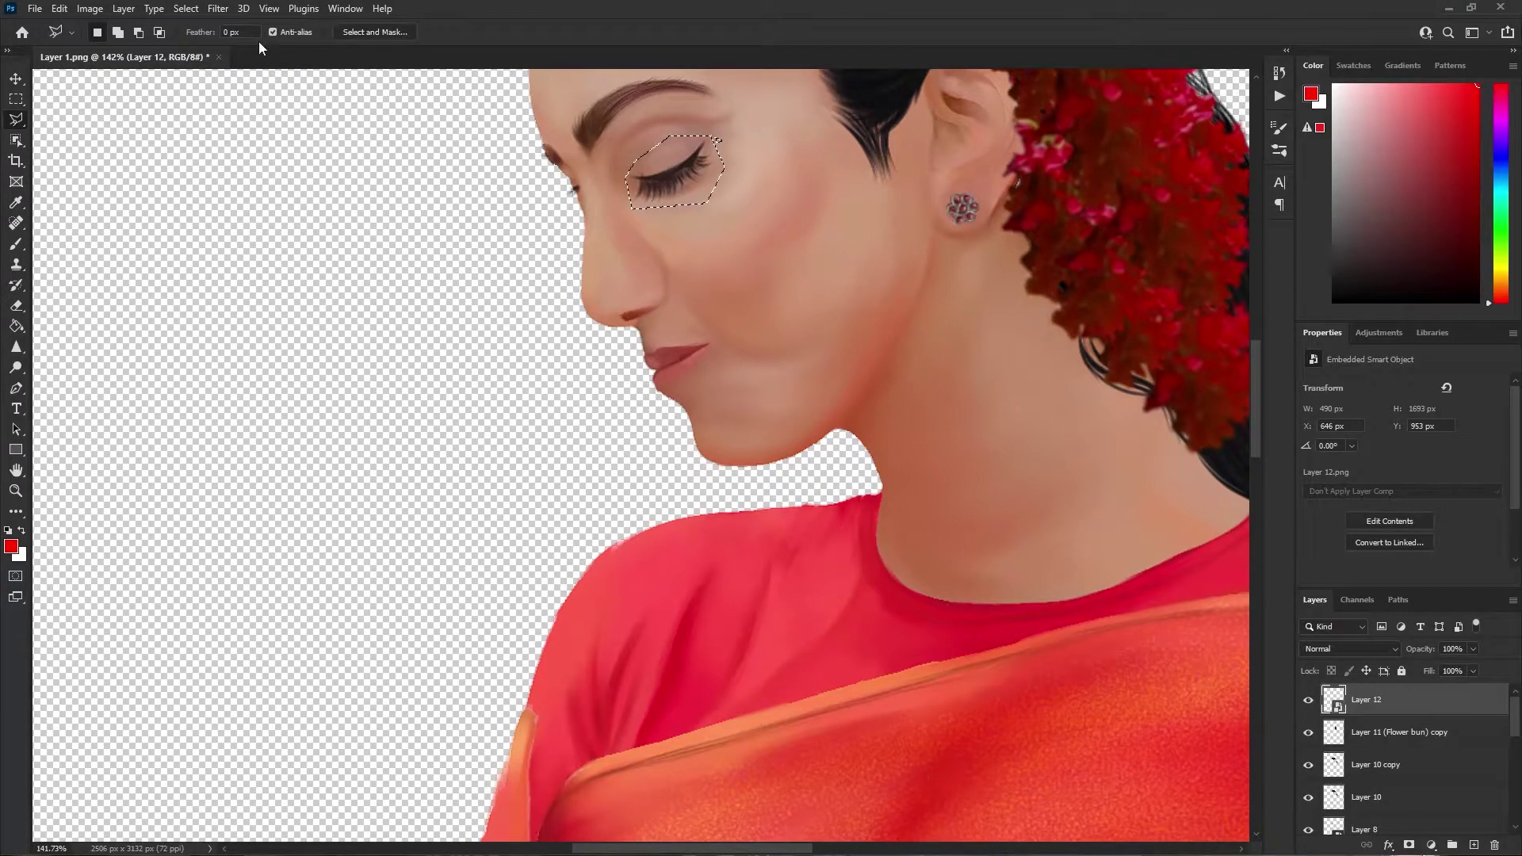
Darken the selected eyelashes on Layer 12 by lowering the Exposure in the Camera Raw Filter and applying it.
{"action": "left_click", "coordinate": [225, 9]}
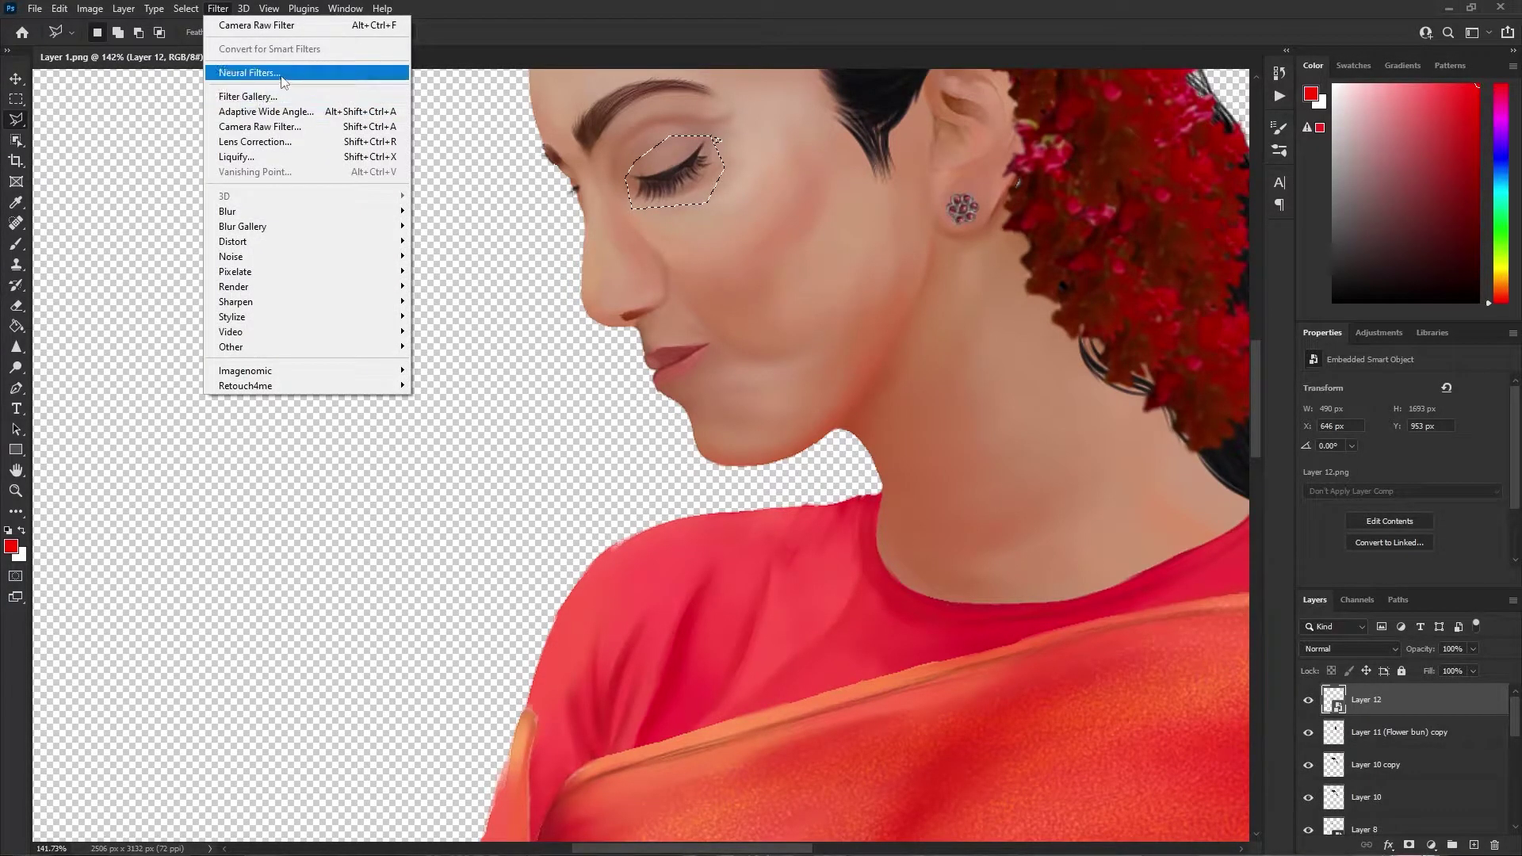
{"action": "left_click", "coordinate": [306, 127]}
{"action": "left_click_drag", "start_coordinate": [479, 272], "coordinate": [1172, 408]}
{"action": "scroll", "coordinate": [675, 168], "scroll_direction": "up", "scroll_amount": 3}
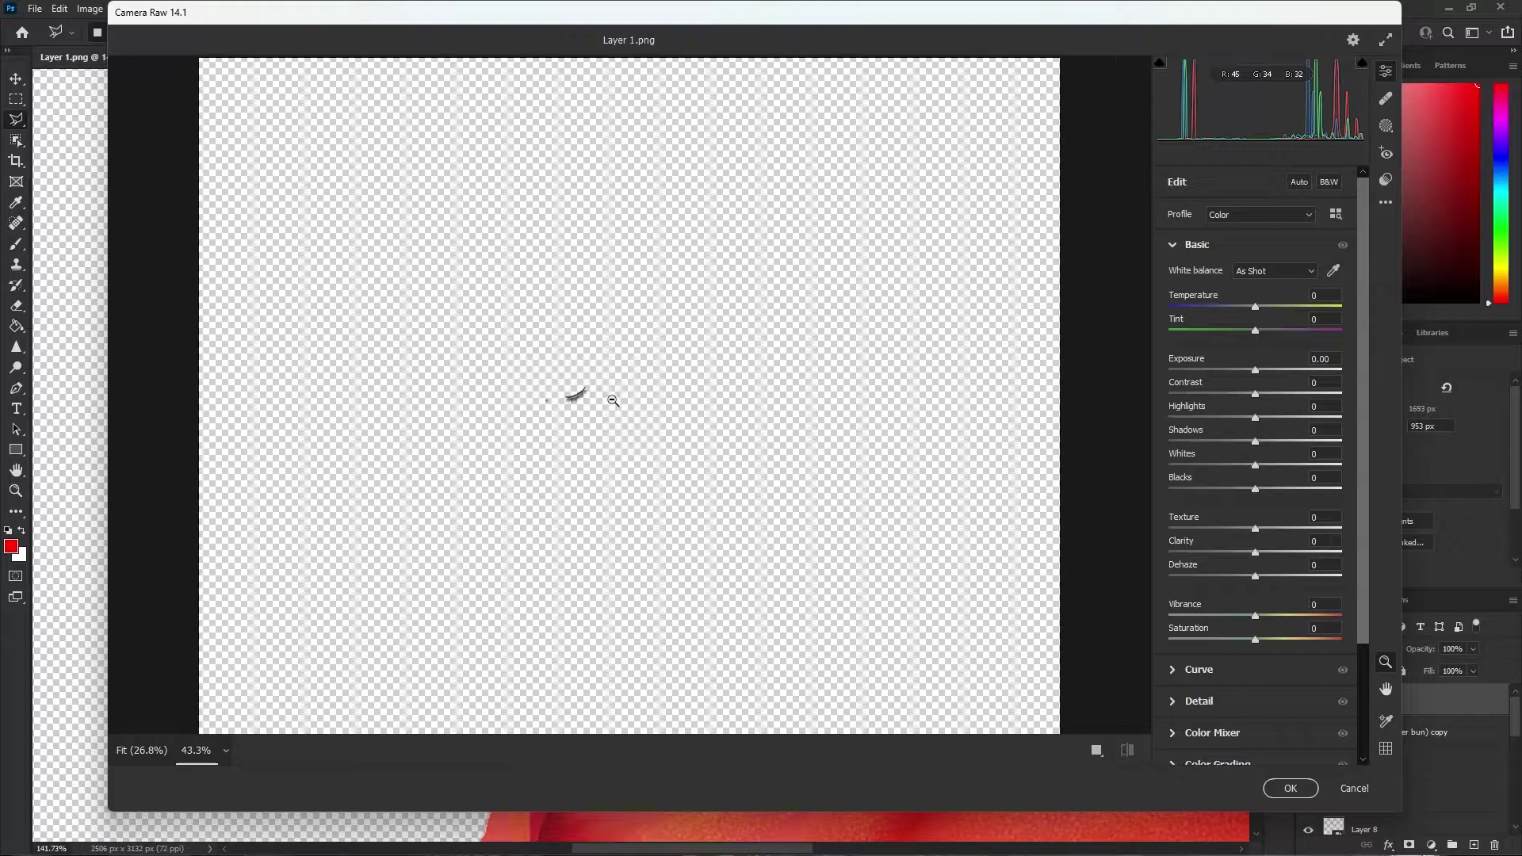
{"action": "scroll", "coordinate": [613, 398], "scroll_direction": "up", "scroll_amount": 4}
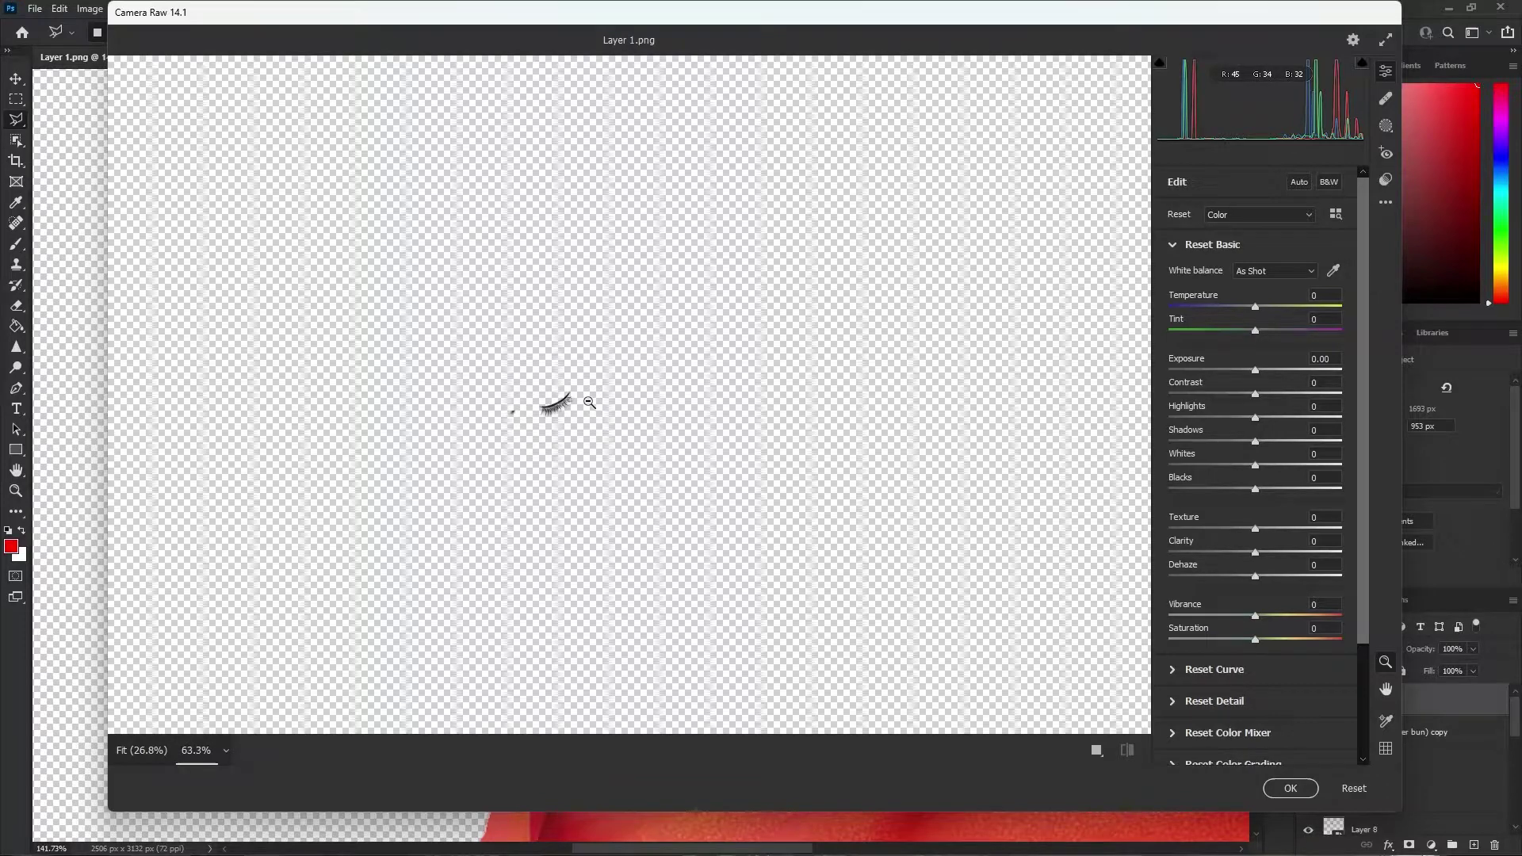
{"action": "left_click", "coordinate": [1243, 369]}
{"action": "left_click", "coordinate": [1291, 788]}
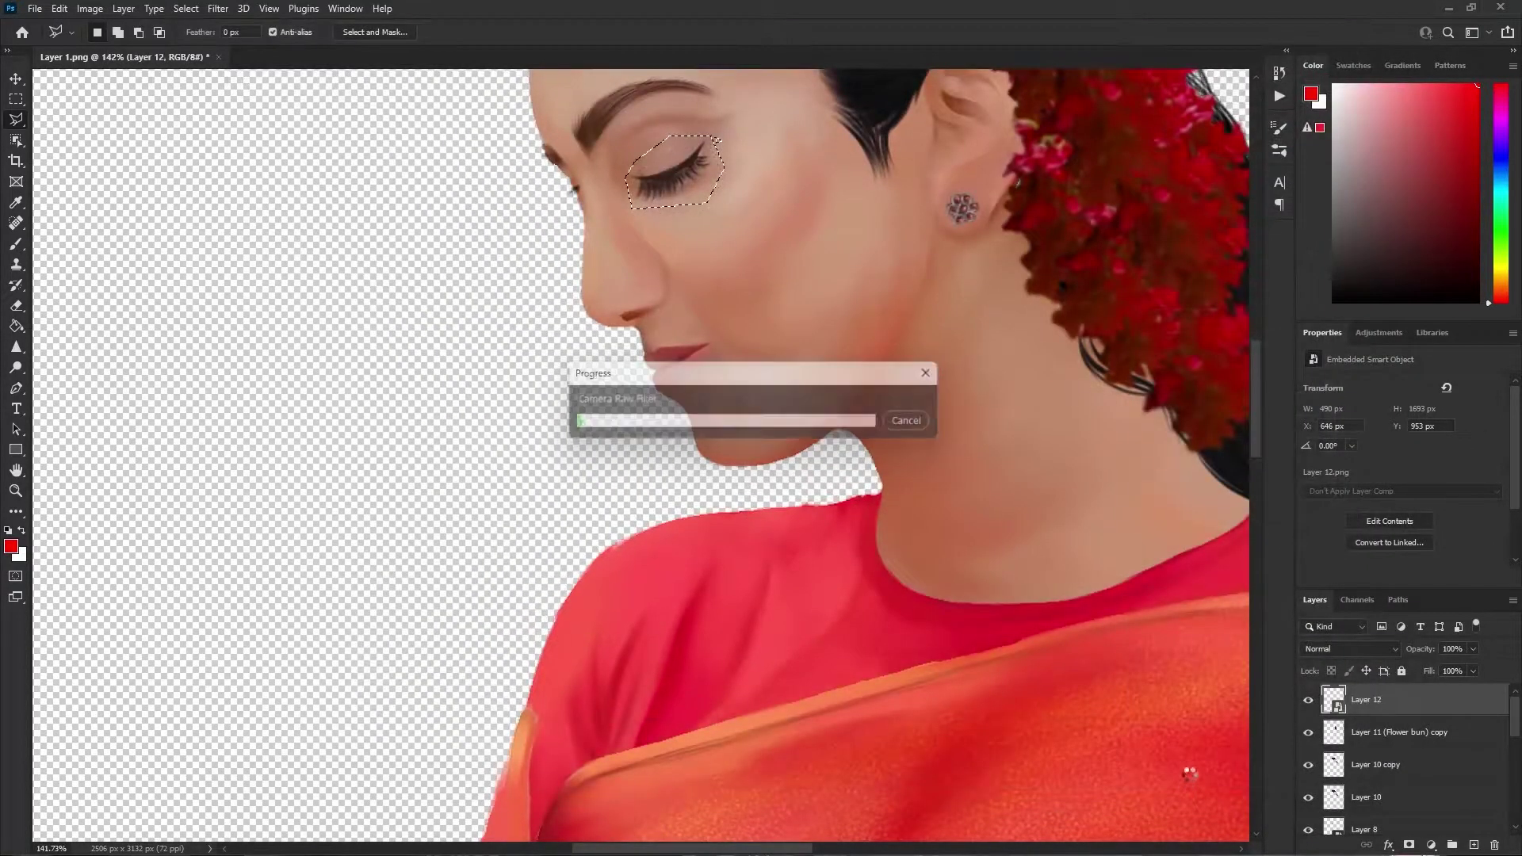
{"action": "scroll", "coordinate": [951, 435], "scroll_direction": "down", "scroll_amount": 2}
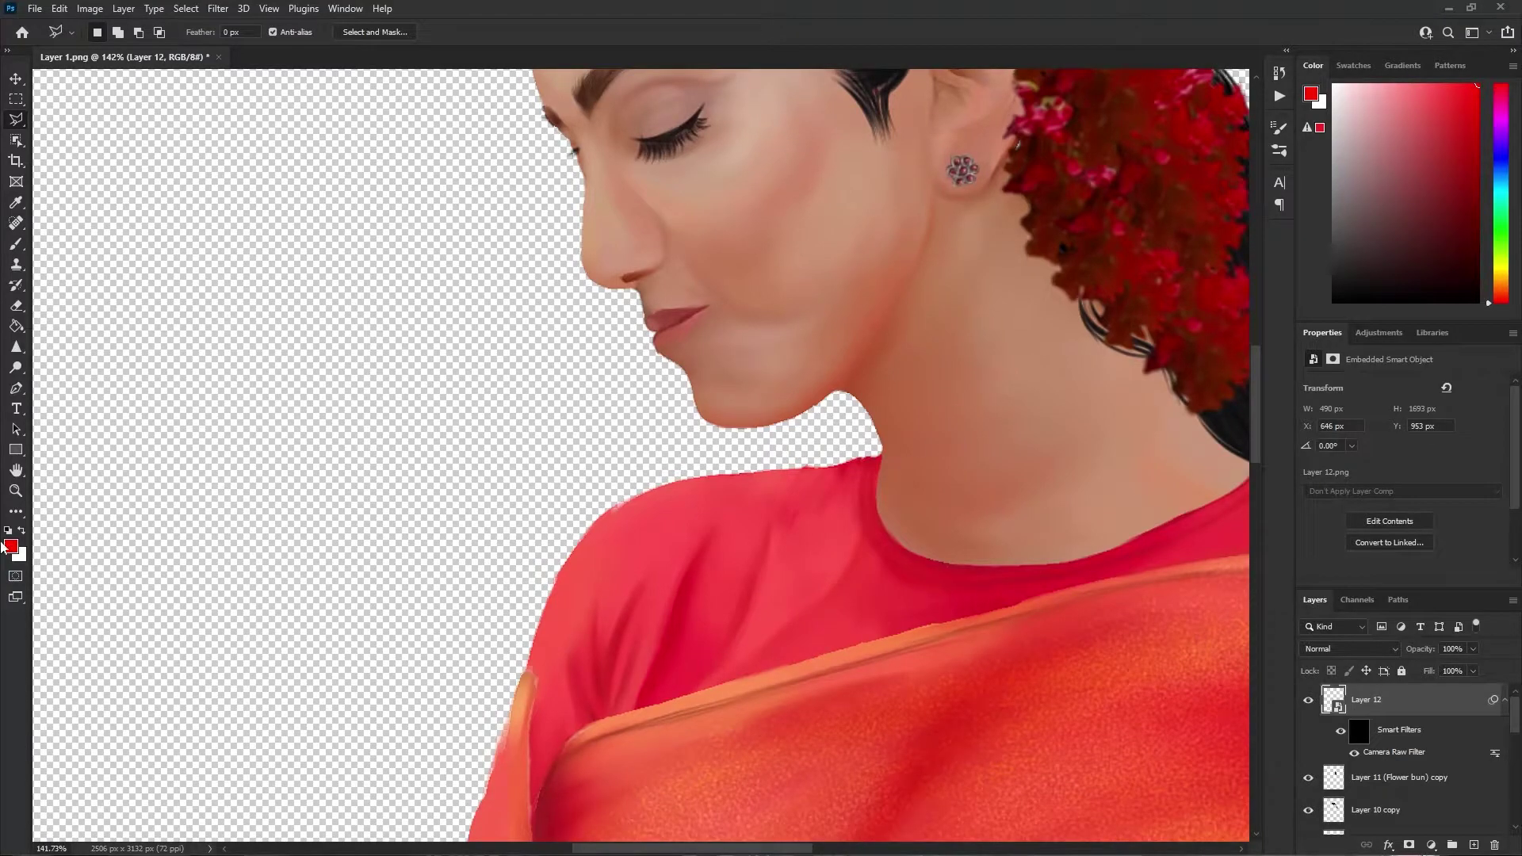
Duplicate Layer 6, which holds the red-orange sari drape, and clip the copy to the original.
{"action": "left_click", "coordinate": [17, 471]}
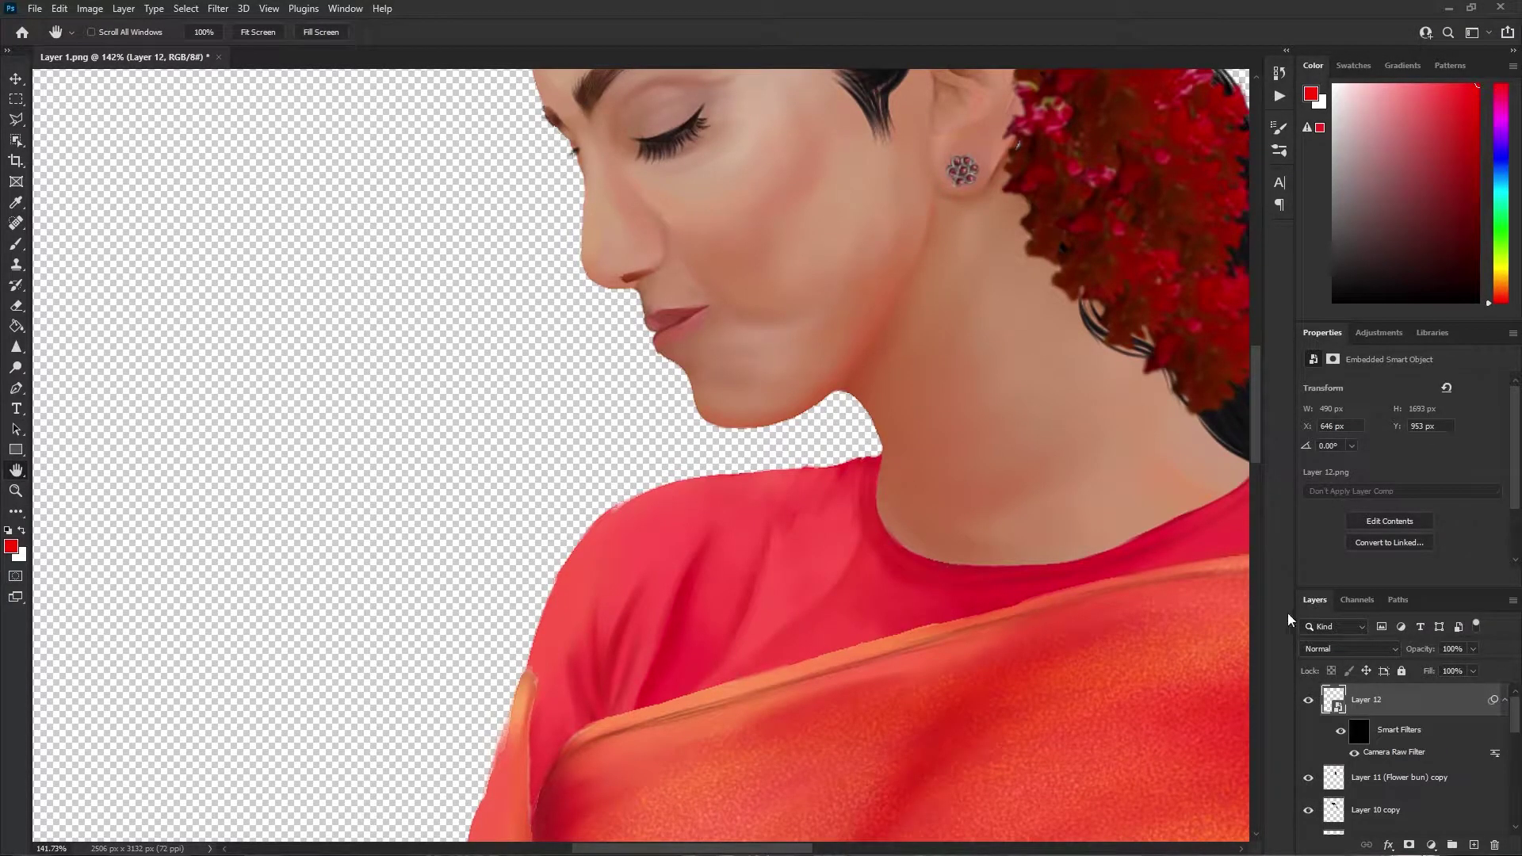
{"action": "scroll", "coordinate": [846, 330], "scroll_direction": "down", "scroll_amount": 1}
{"action": "scroll", "coordinate": [741, 309], "scroll_direction": "up", "scroll_amount": 4}
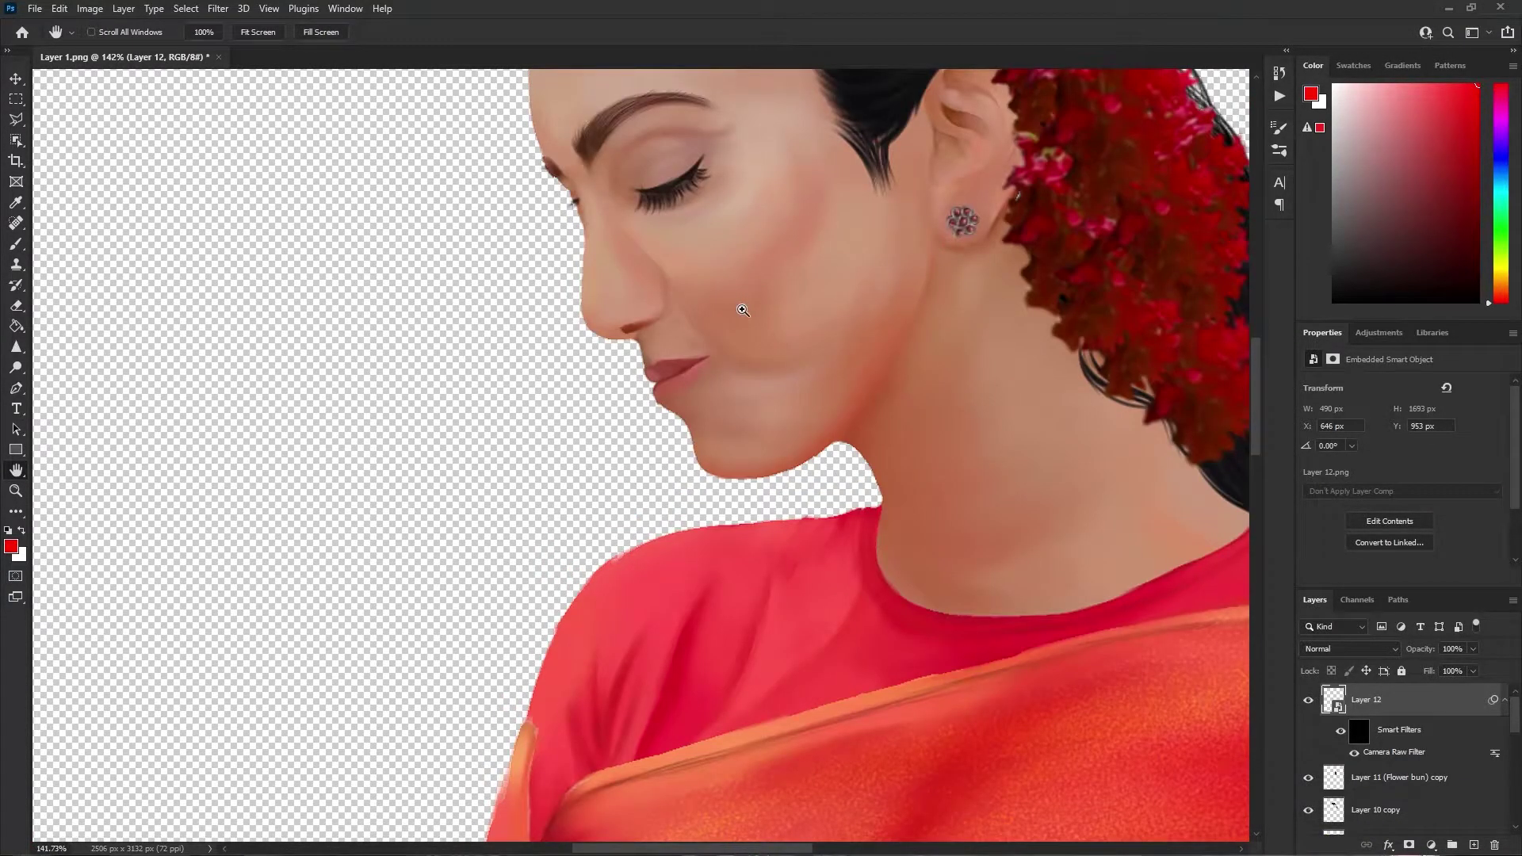
{"action": "scroll", "coordinate": [742, 309], "scroll_direction": "down", "scroll_amount": 6}
{"action": "scroll", "coordinate": [742, 309], "scroll_direction": "down", "scroll_amount": 3}
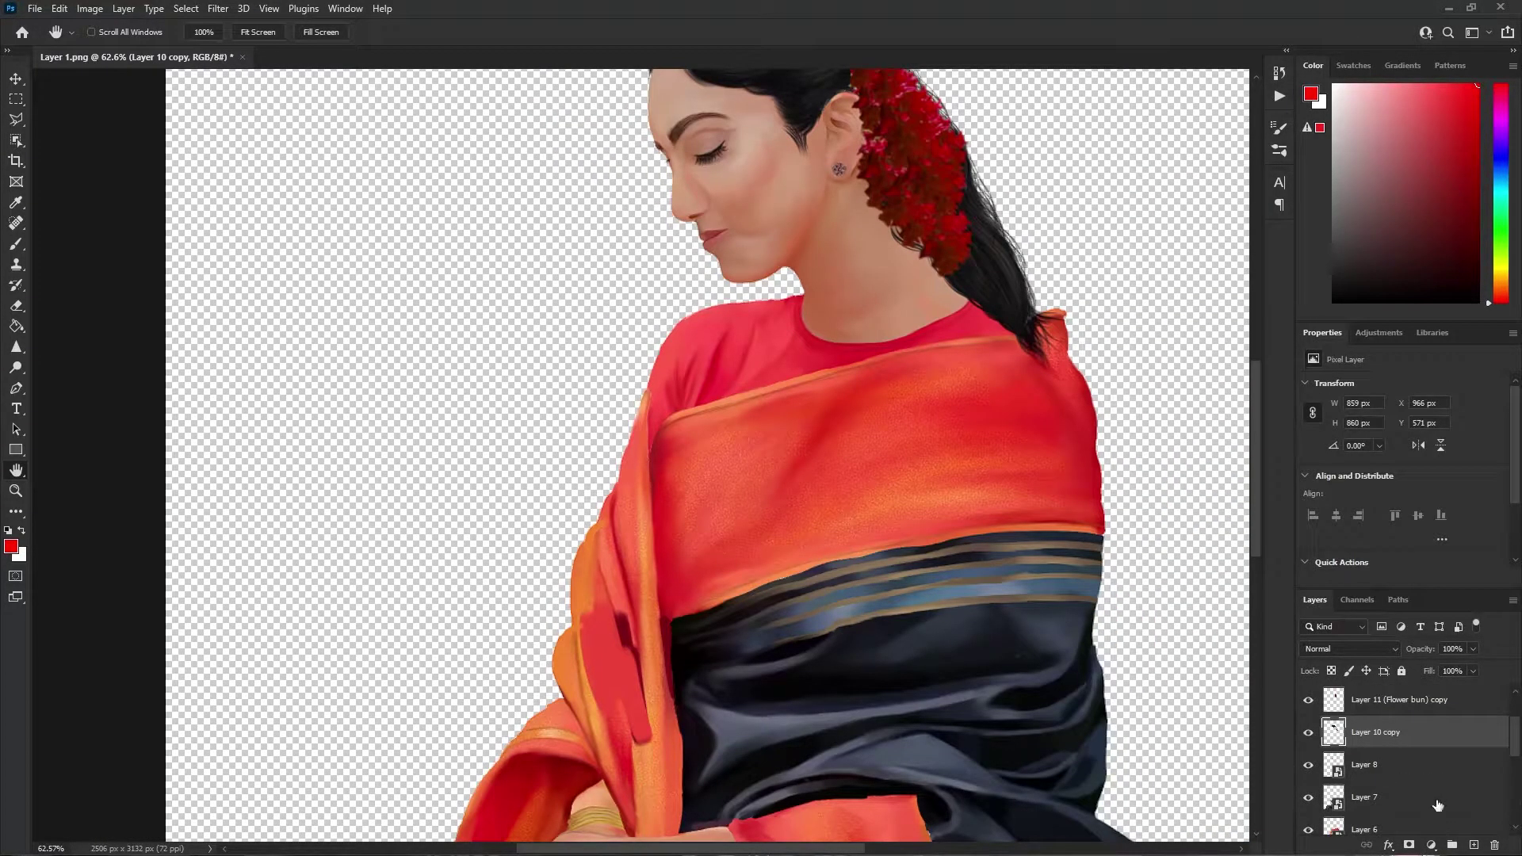
{"action": "scroll", "coordinate": [1431, 783], "scroll_direction": "down", "scroll_amount": 2}
{"action": "left_click", "coordinate": [1306, 758]}
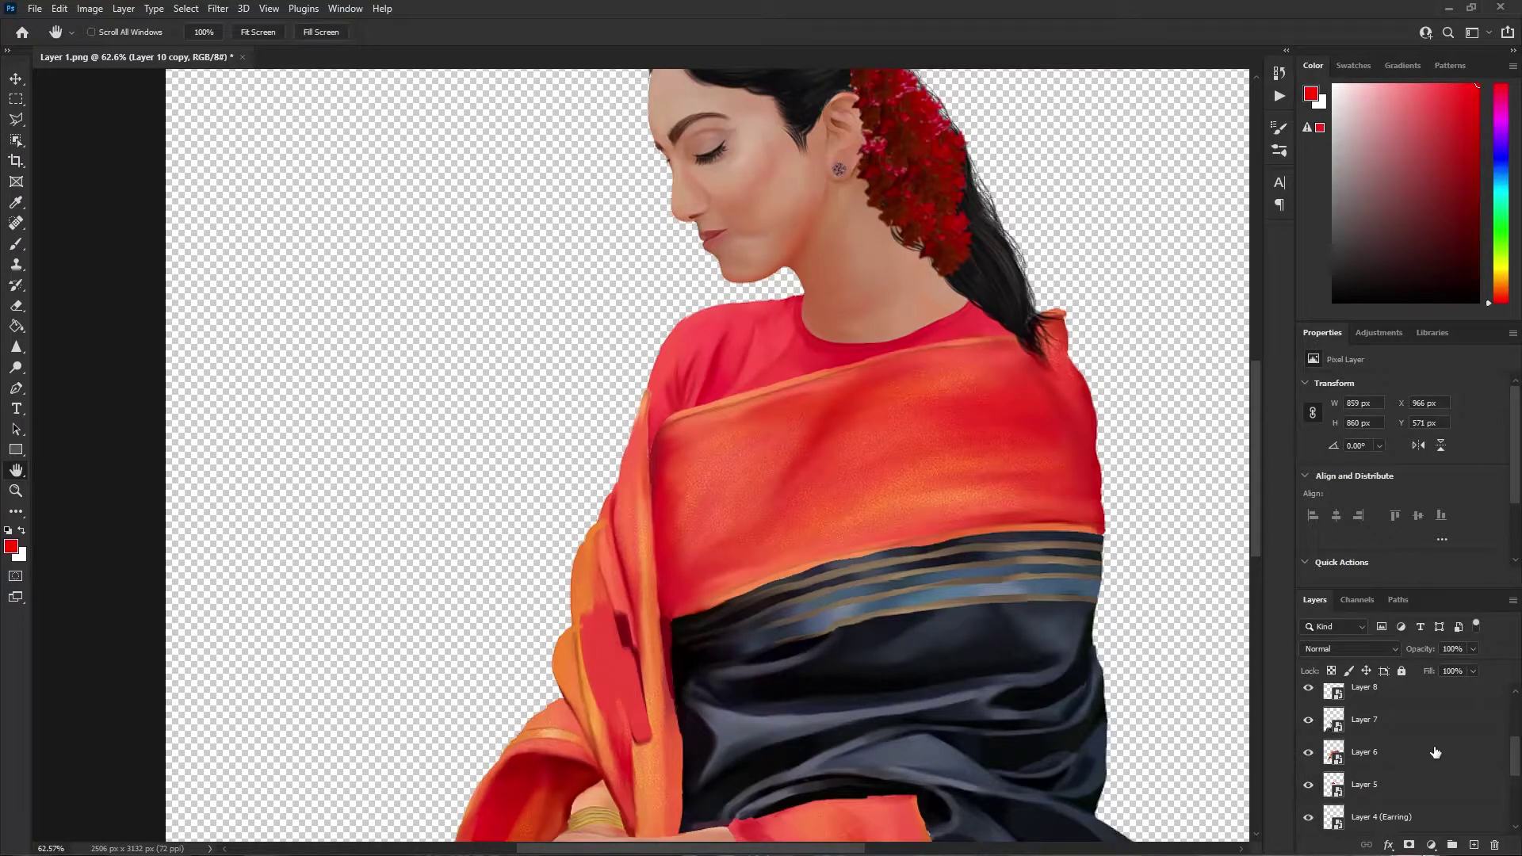
{"action": "left_click", "coordinate": [1436, 753]}
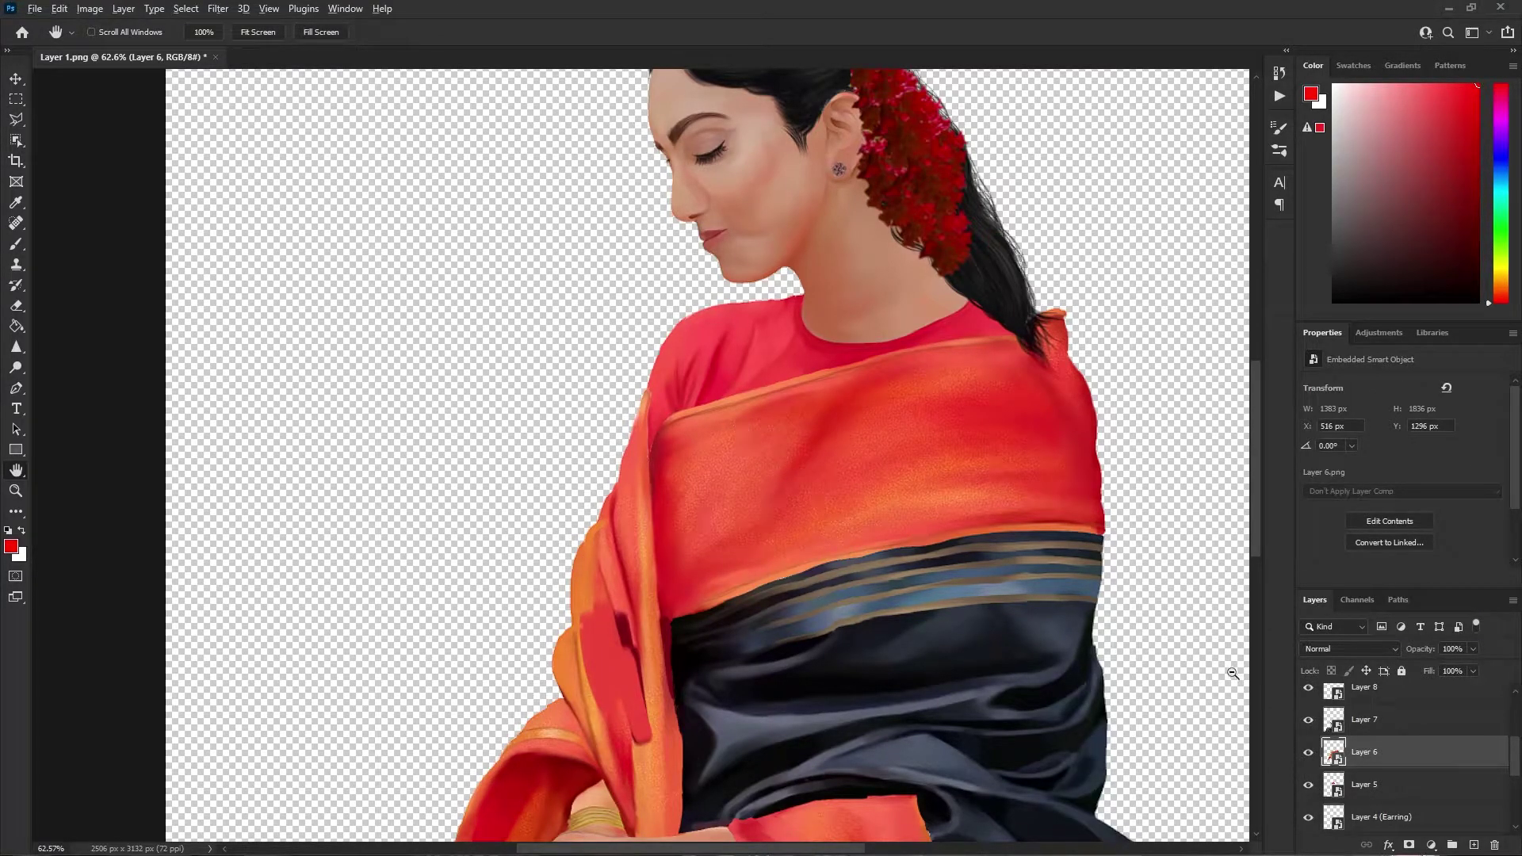
{"action": "scroll", "coordinate": [999, 621], "scroll_direction": "down", "scroll_amount": 2}
{"action": "key", "text": "ctrl+j"}
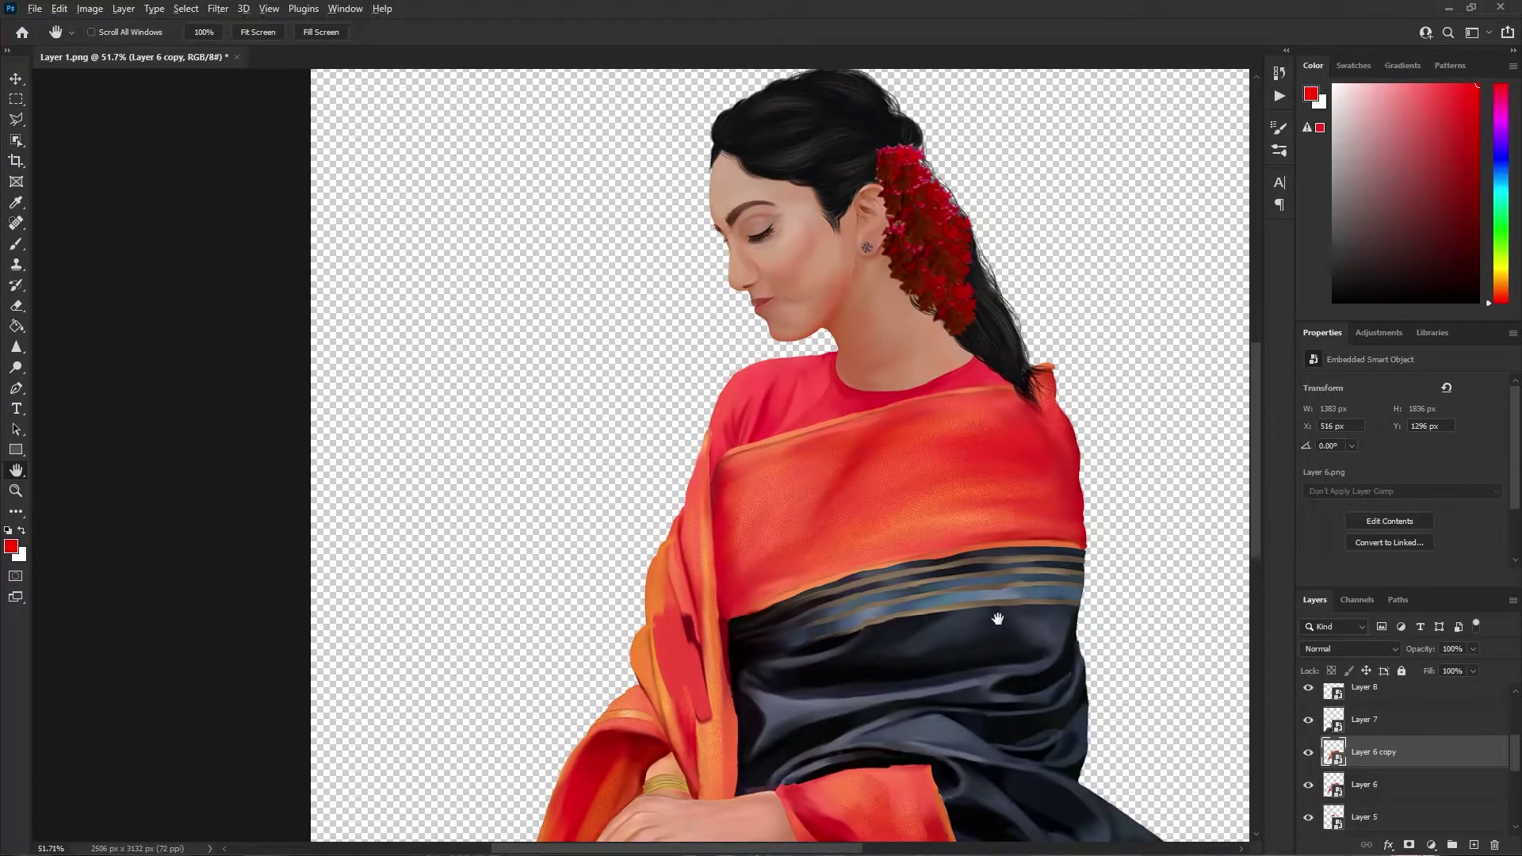
{"action": "left_click", "coordinate": [1422, 766], "text": "alt"}
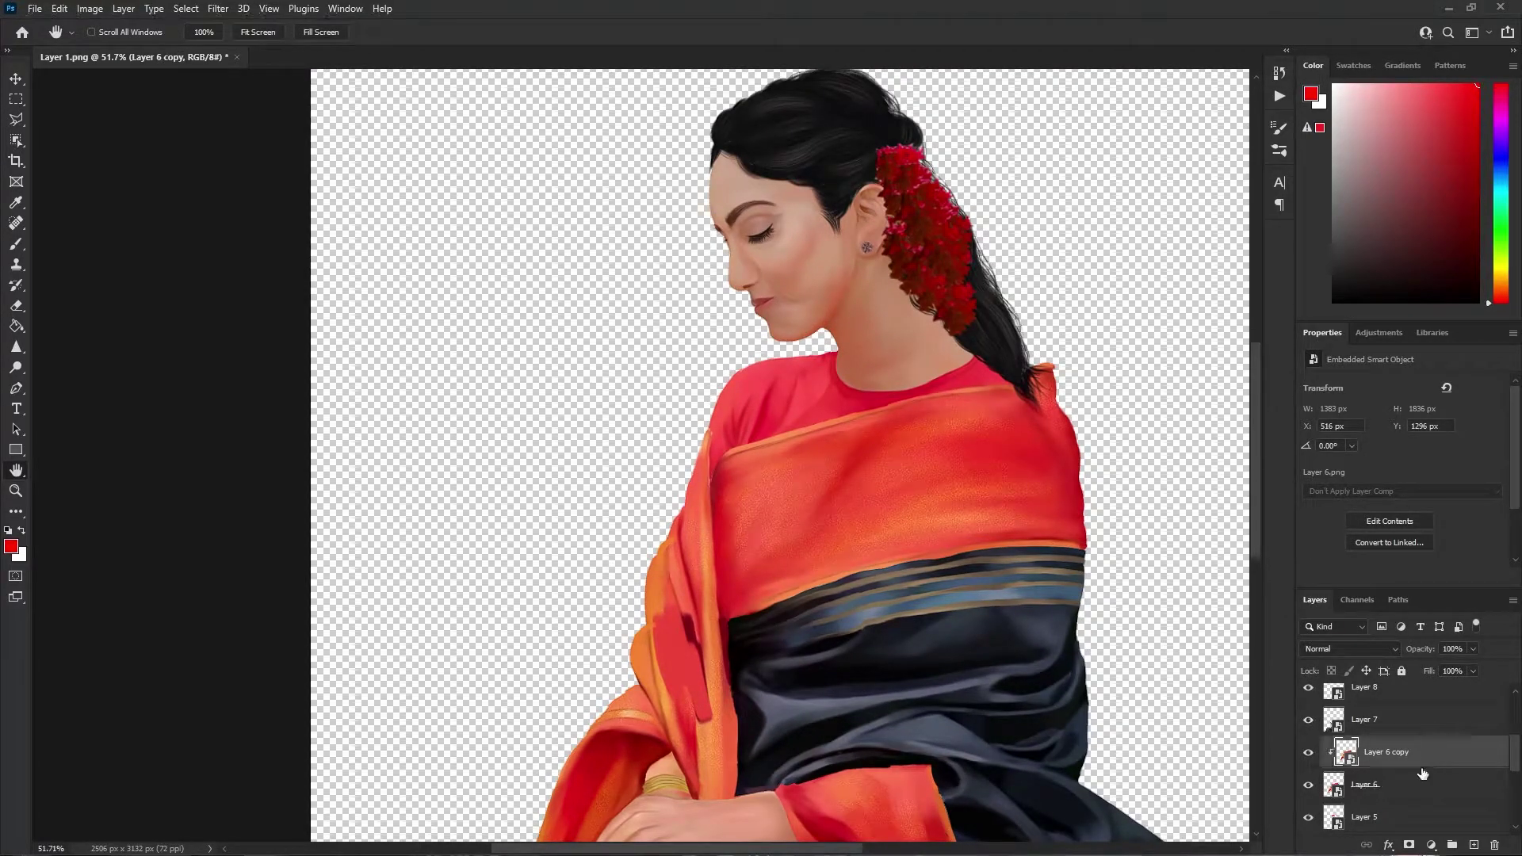
Open the Camera Raw Filter on the Layer 6 copy and show the red drape in a side-by-side before/after view.
{"action": "left_click", "coordinate": [216, 10]}
{"action": "left_click", "coordinate": [274, 126]}
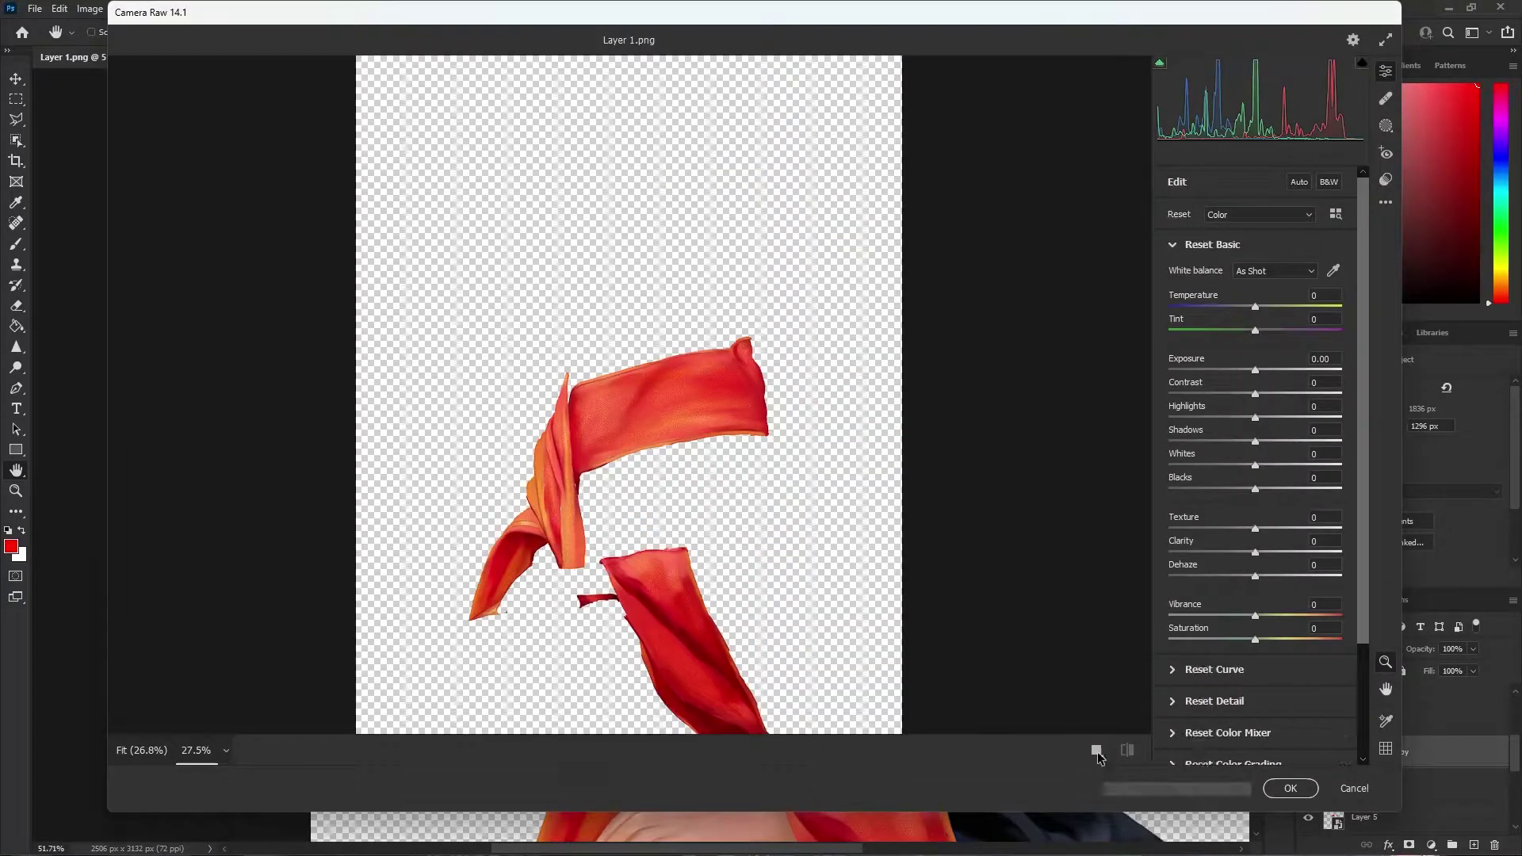
{"action": "left_click", "coordinate": [1098, 751]}
{"action": "scroll", "coordinate": [961, 506], "scroll_direction": "up", "scroll_amount": 3}
{"action": "scroll", "coordinate": [962, 507], "scroll_direction": "down", "scroll_amount": 3}
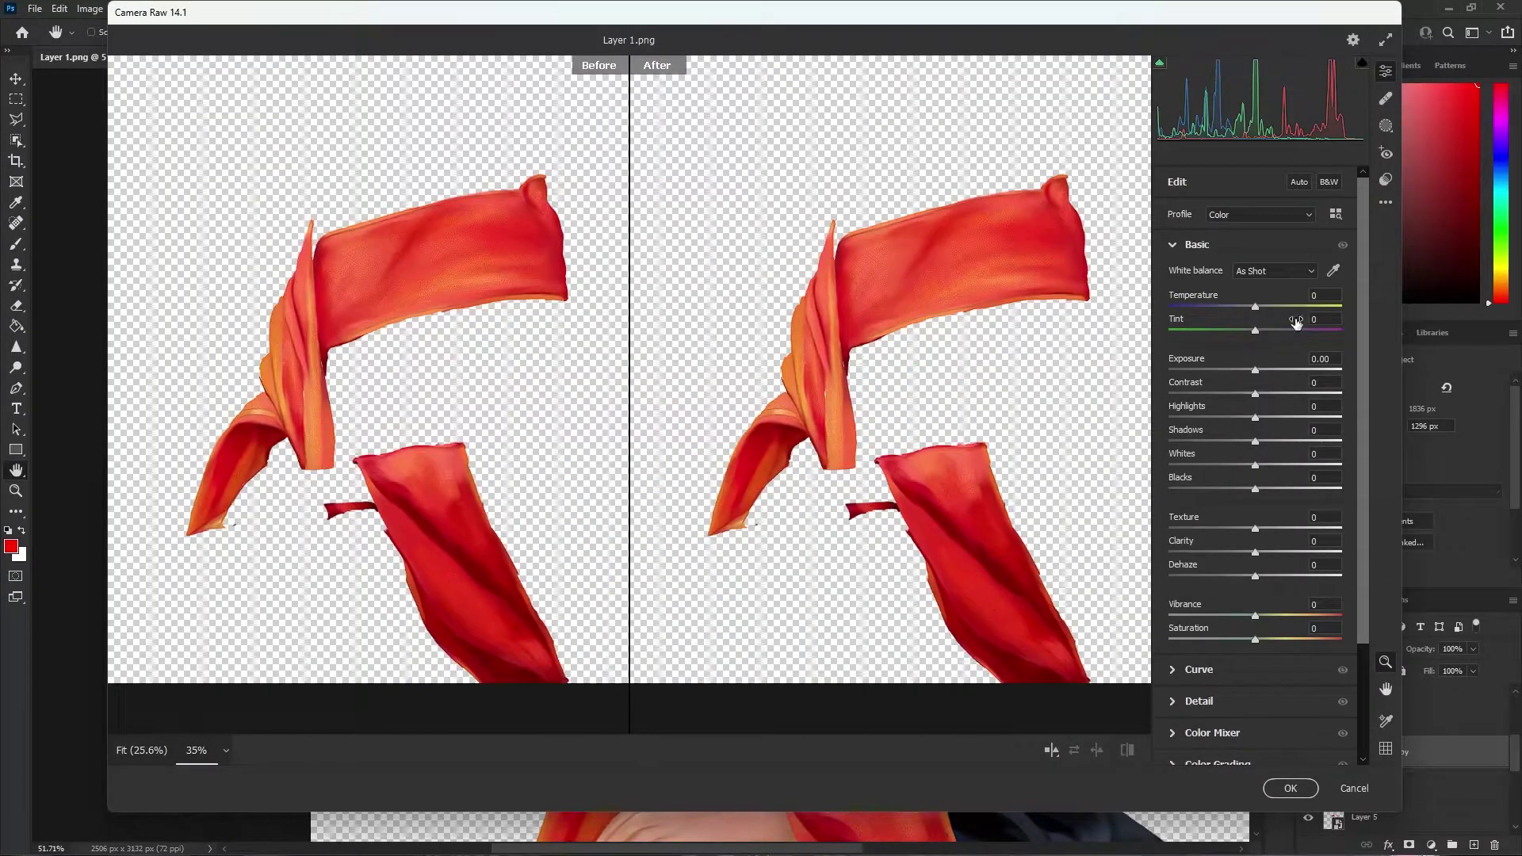
Adjust the red drape's Basic tone settings from Exposure to Blacks and apply the filter.
{"action": "left_click_drag", "start_coordinate": [1257, 306], "coordinate": [1252, 307]}
{"action": "double_click", "coordinate": [1253, 306]}
{"action": "left_click_drag", "start_coordinate": [1256, 371], "coordinate": [1263, 490]}
{"action": "double_click", "coordinate": [1216, 395]}
{"action": "left_click", "coordinate": [1291, 788]}
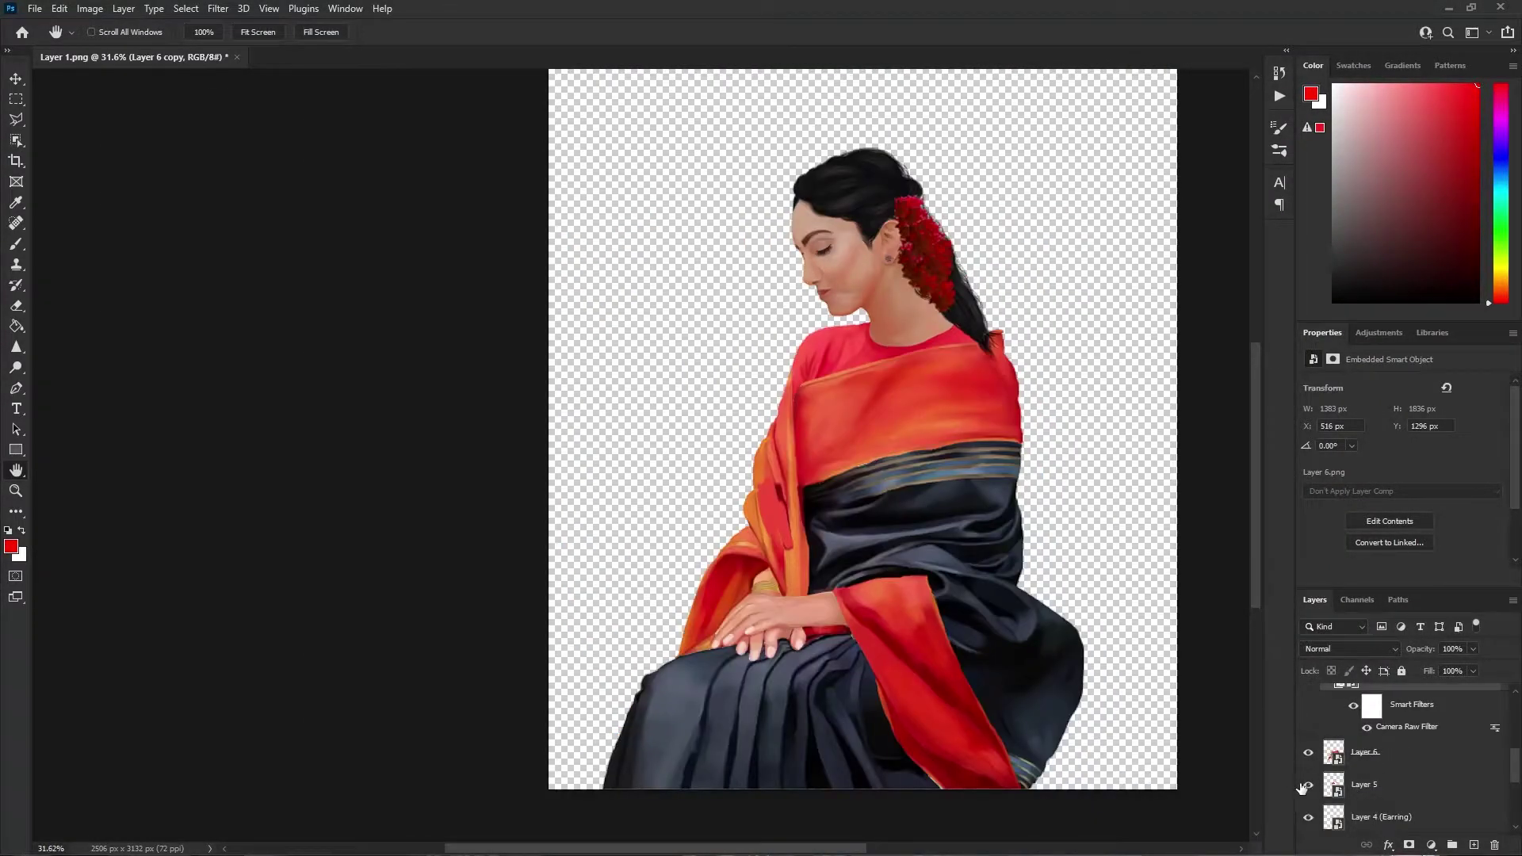
Check Layer 5 by toggling its visibility, then duplicate this blouse layer and clip the copy to the original.
{"action": "left_click", "coordinate": [1309, 786]}
{"action": "left_click", "coordinate": [1309, 785]}
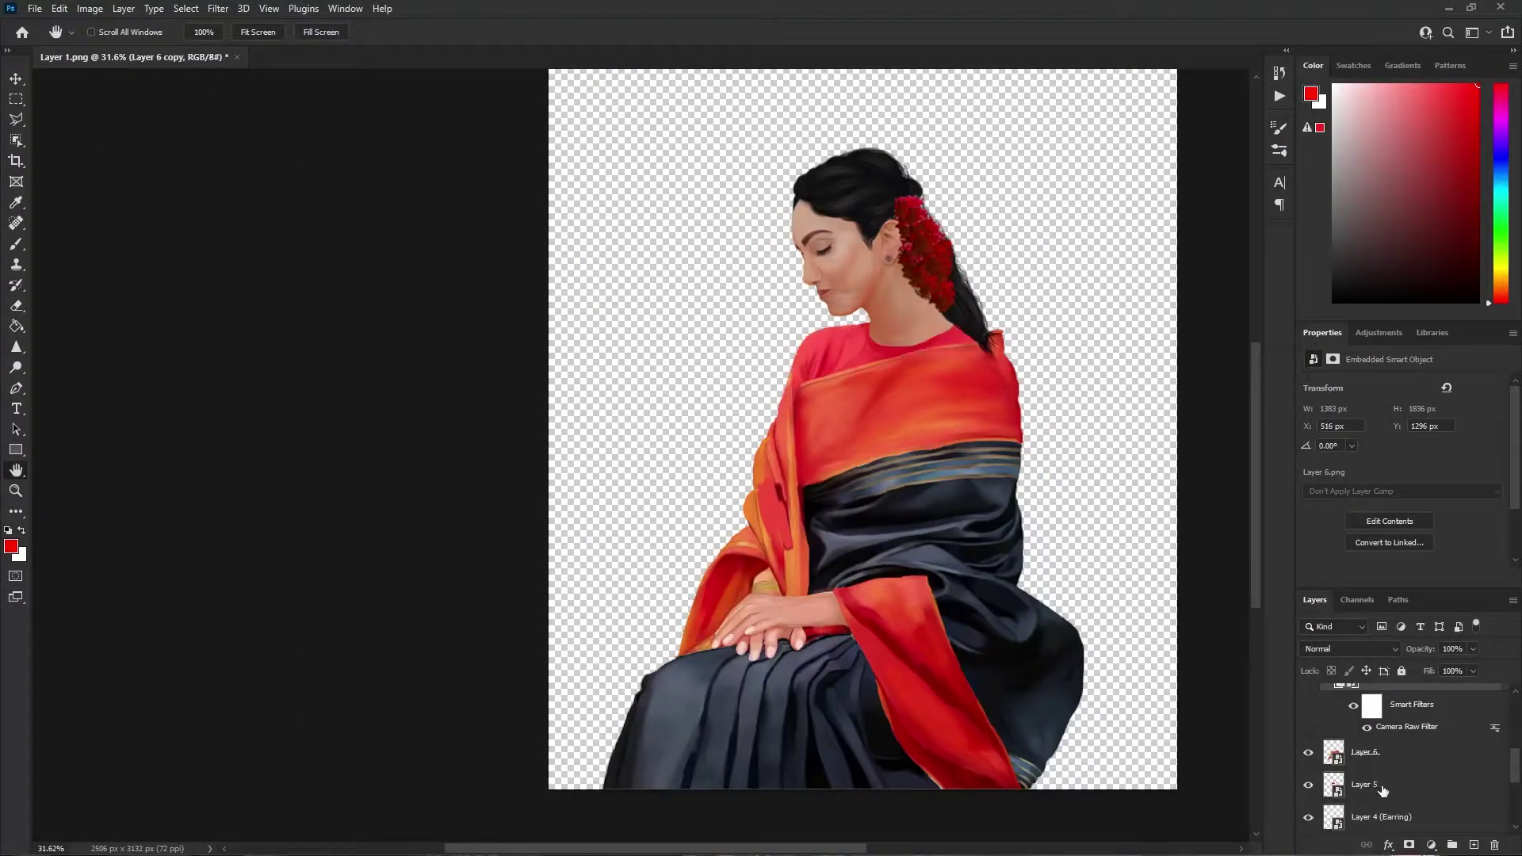
{"action": "left_click", "coordinate": [1442, 789]}
{"action": "key", "text": "ctrl+j"}
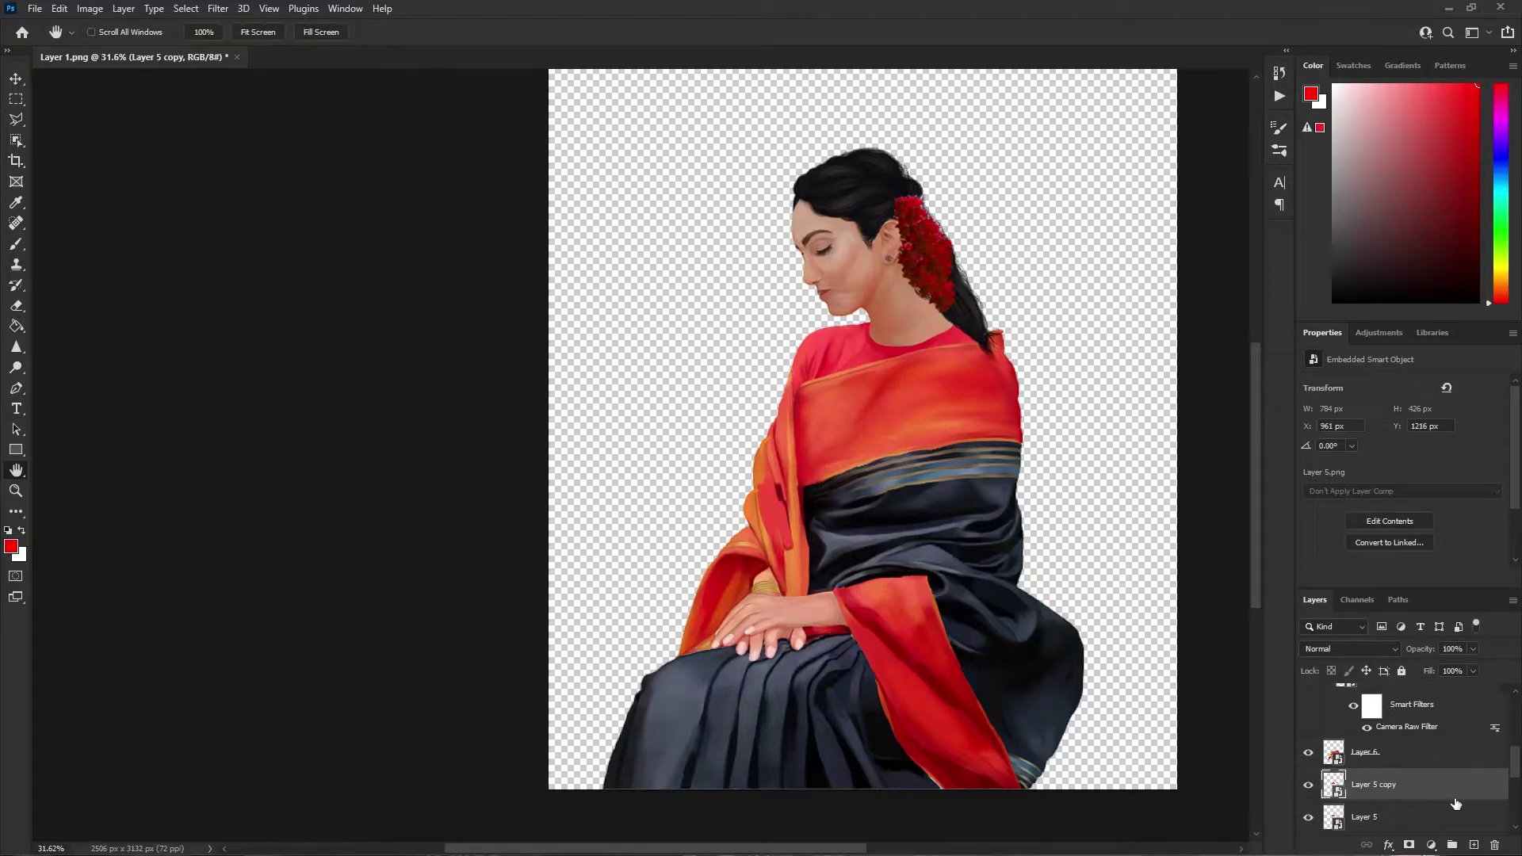
{"action": "left_click", "coordinate": [1455, 803], "text": "alt"}
Darken the Layer 5 copy of the blouse with the Camera Raw Filter at Exposure -0.80.
{"action": "left_click", "coordinate": [220, 7]}
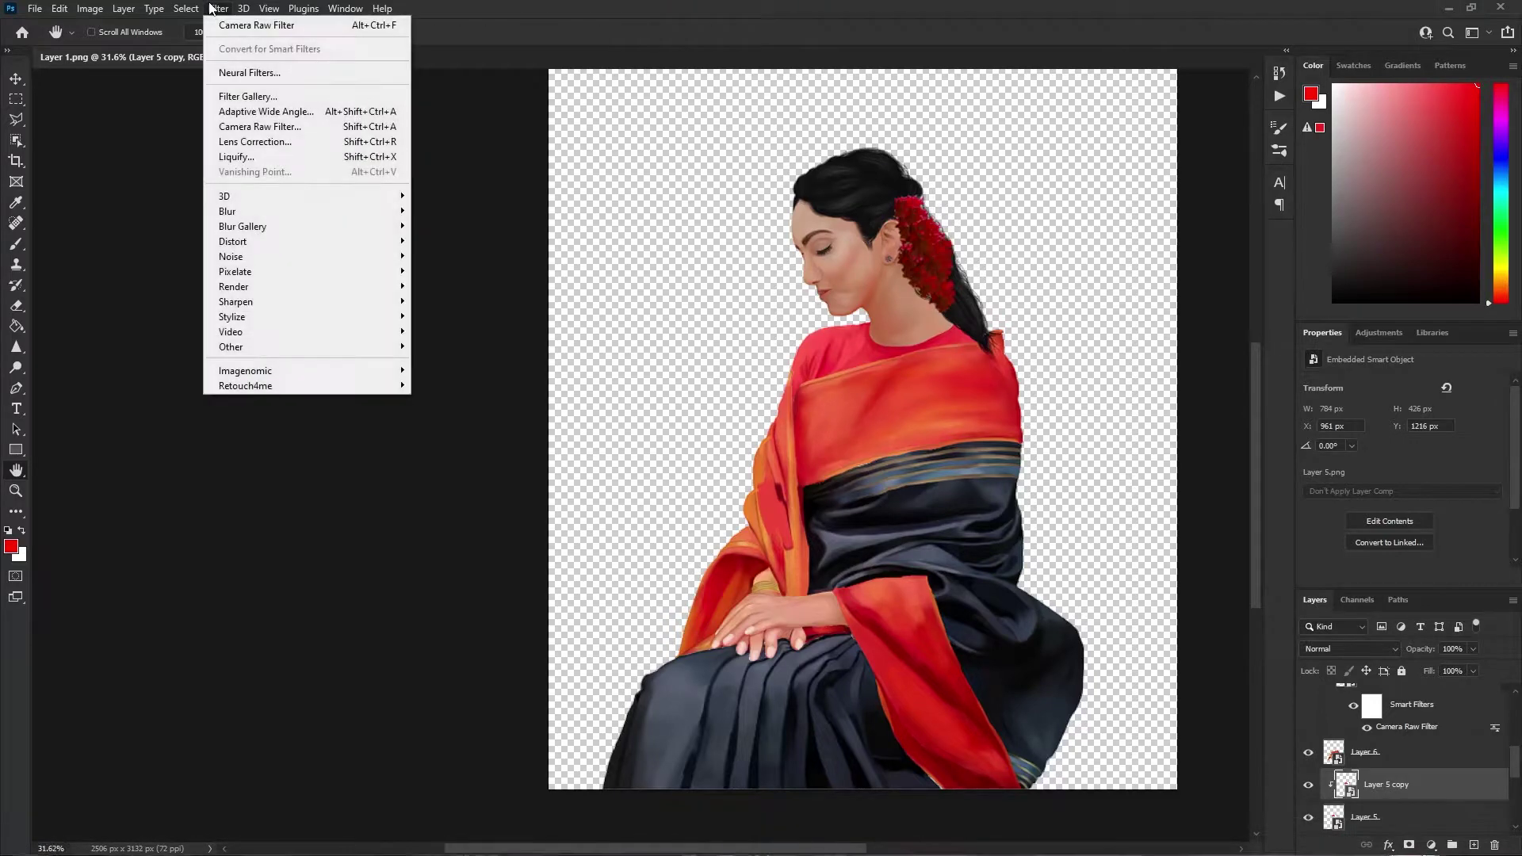
{"action": "left_click", "coordinate": [295, 129]}
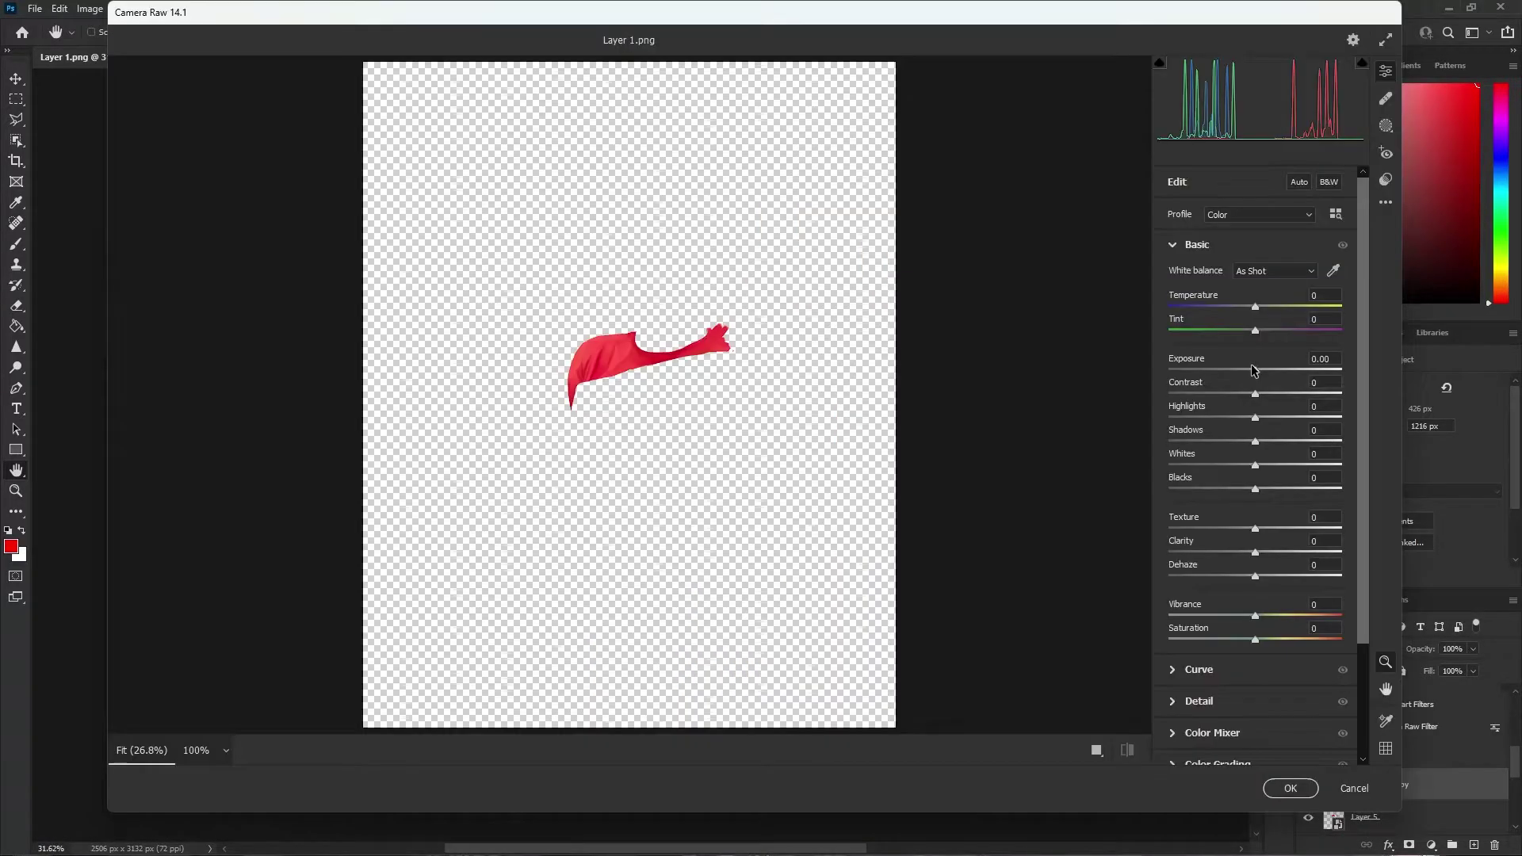
{"action": "left_click_drag", "start_coordinate": [1252, 370], "coordinate": [1241, 372]}
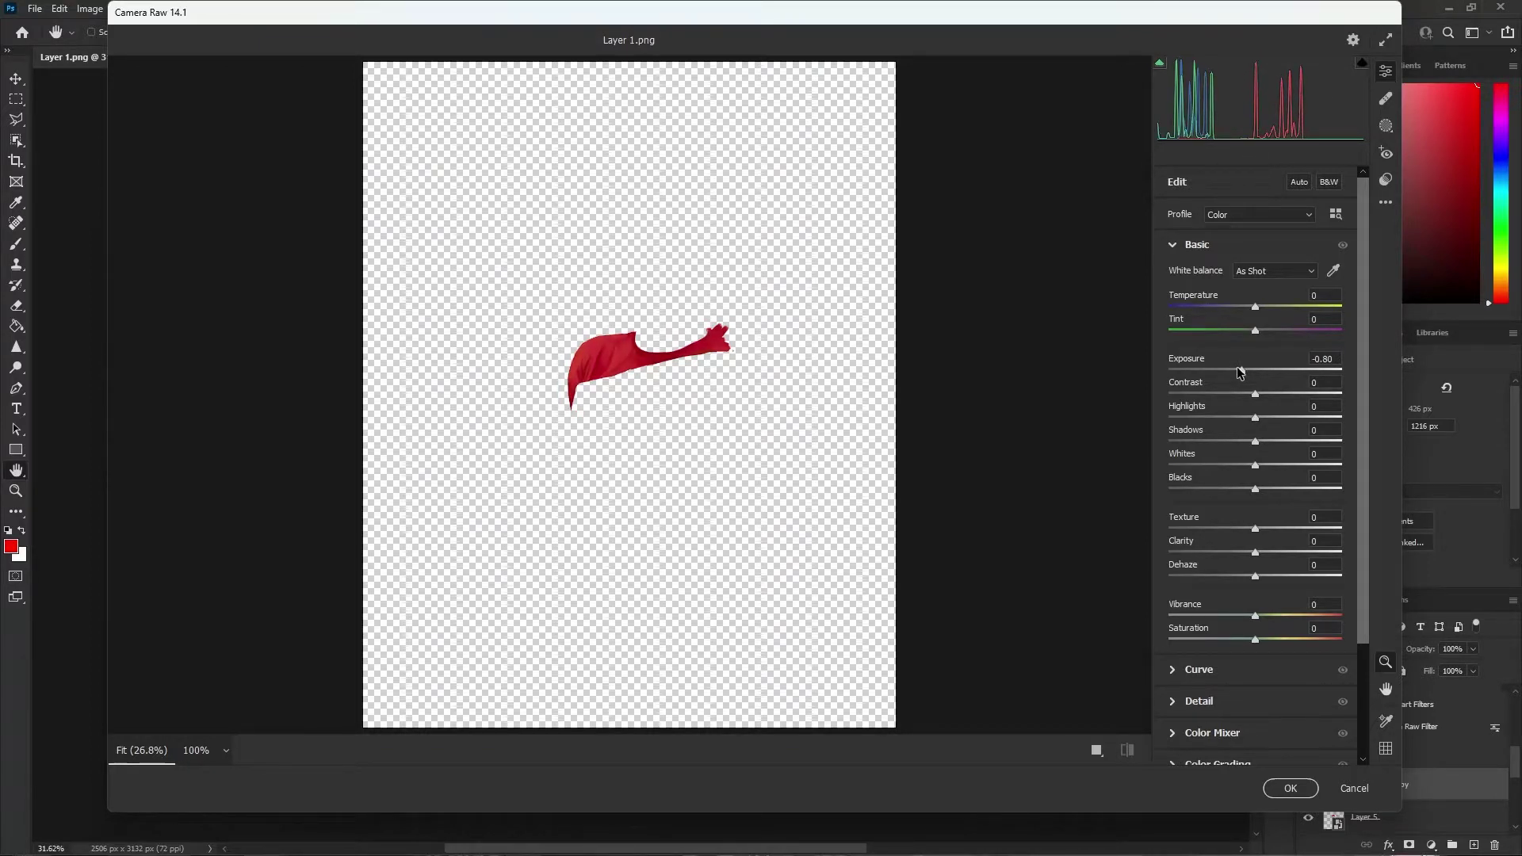
{"action": "left_click", "coordinate": [1291, 788]}
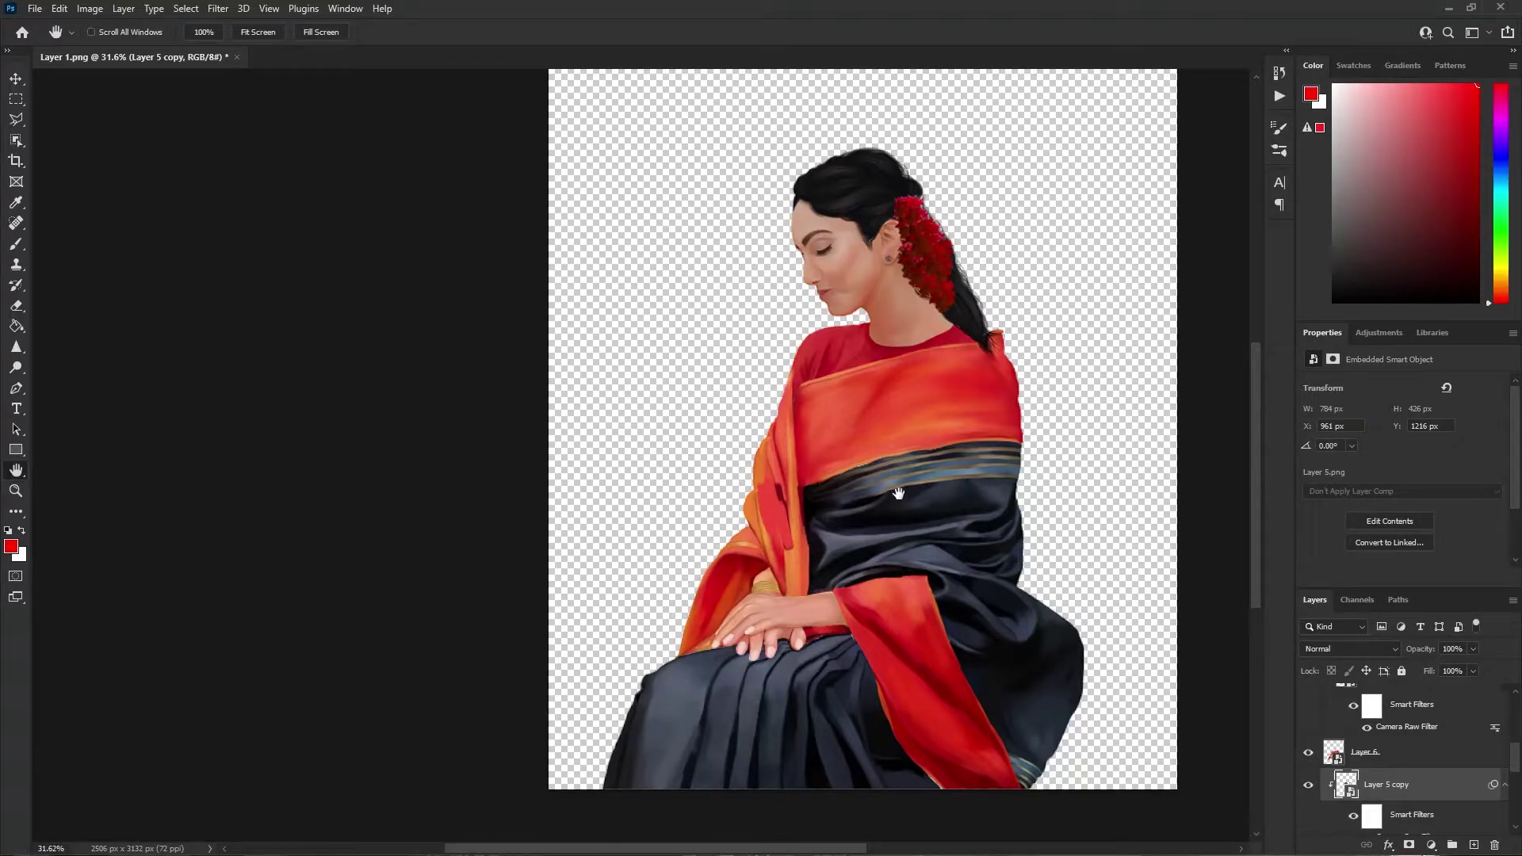
Merge the filtered Layer 5 copy with the original Layer 5 into one layer.
{"action": "scroll", "coordinate": [1440, 792], "scroll_direction": "down", "scroll_amount": 2}
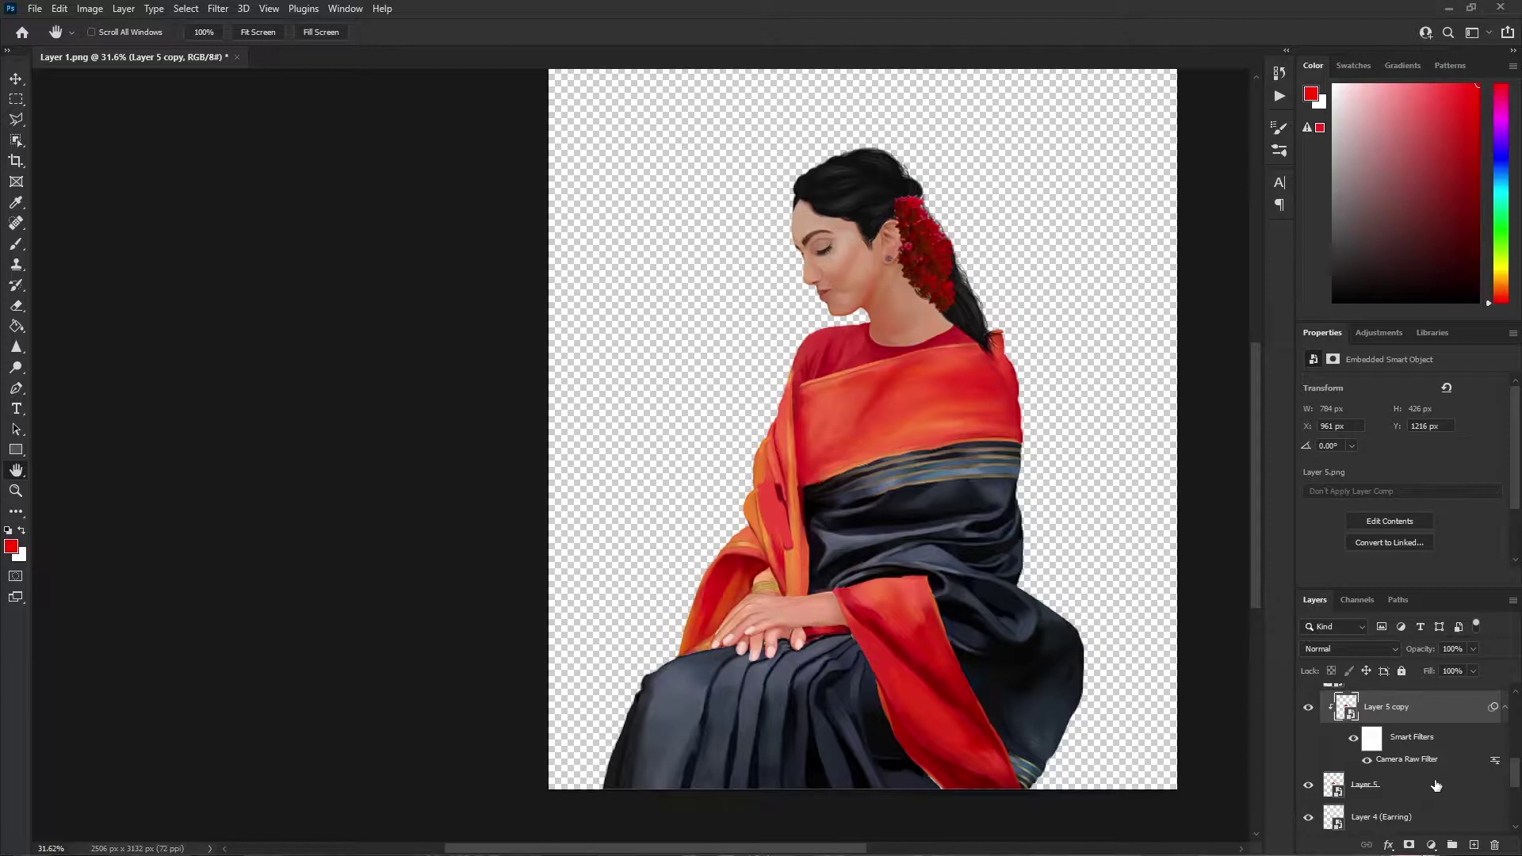
{"action": "left_click", "coordinate": [1437, 786], "text": "ctrl"}
{"action": "left_click", "coordinate": [1437, 786], "text": "ctrl"}
Open Layer 7 copy, the dark sari fabric, in the Camera Raw Filter with a side-by-side before/after view.
{"action": "scroll", "coordinate": [1432, 777], "scroll_direction": "up", "scroll_amount": 4}
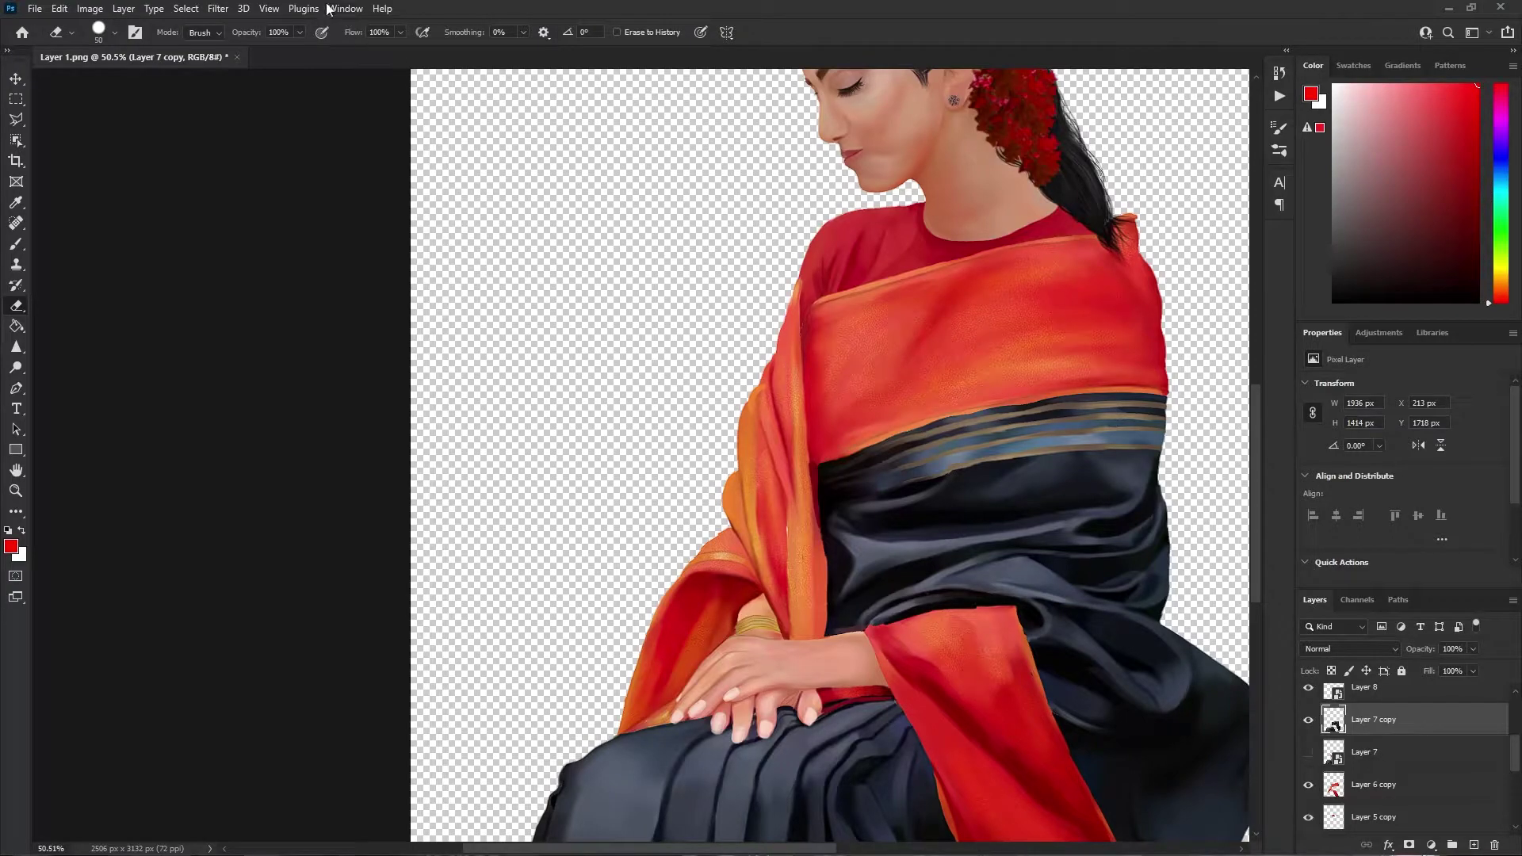
{"action": "left_click", "coordinate": [16, 472]}
{"action": "left_click", "coordinate": [218, 9]}
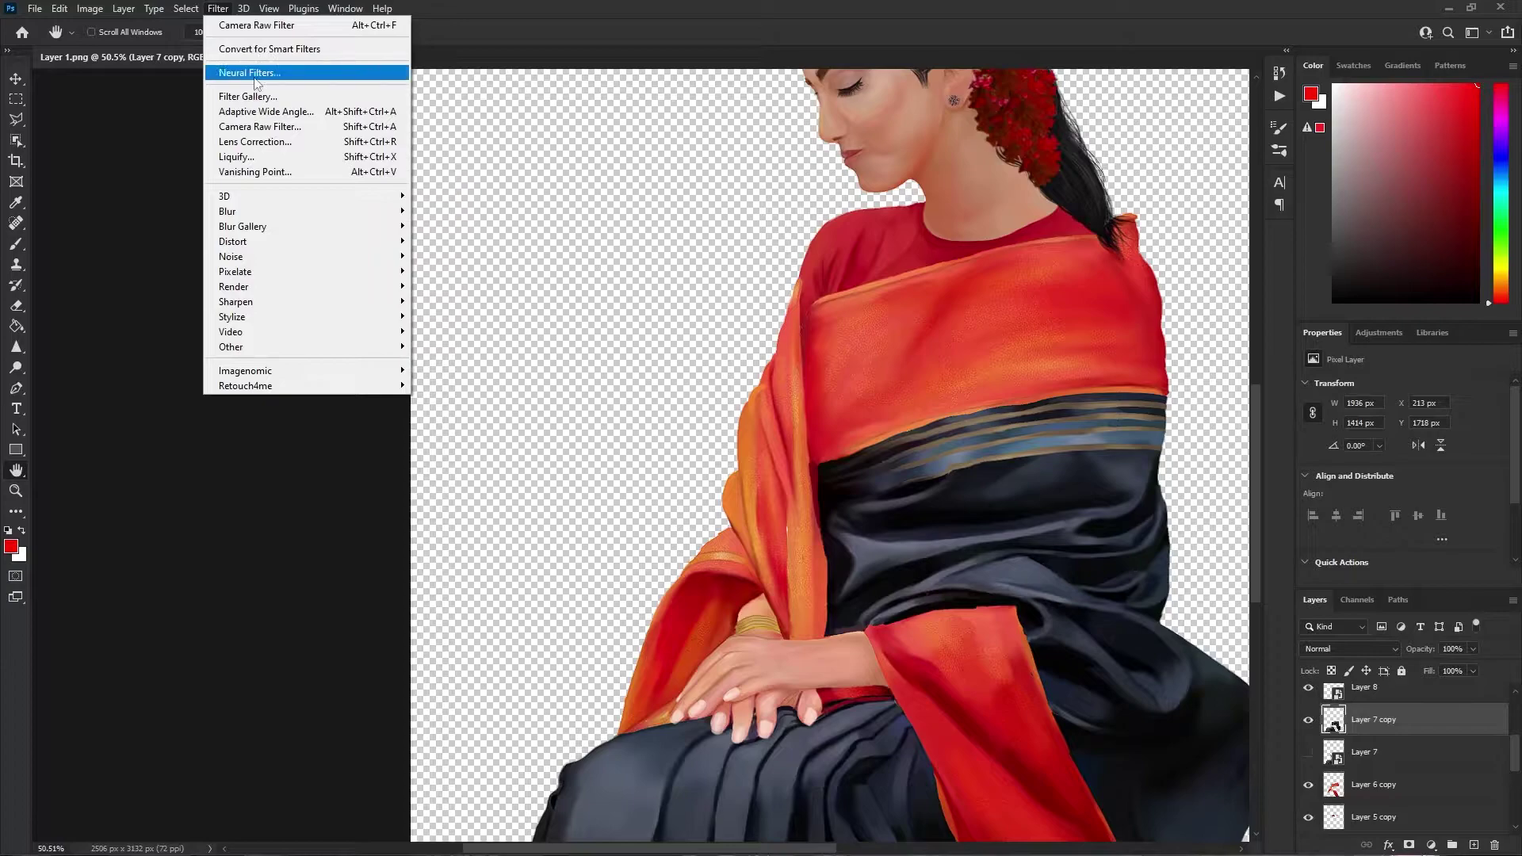
{"action": "left_click", "coordinate": [255, 127]}
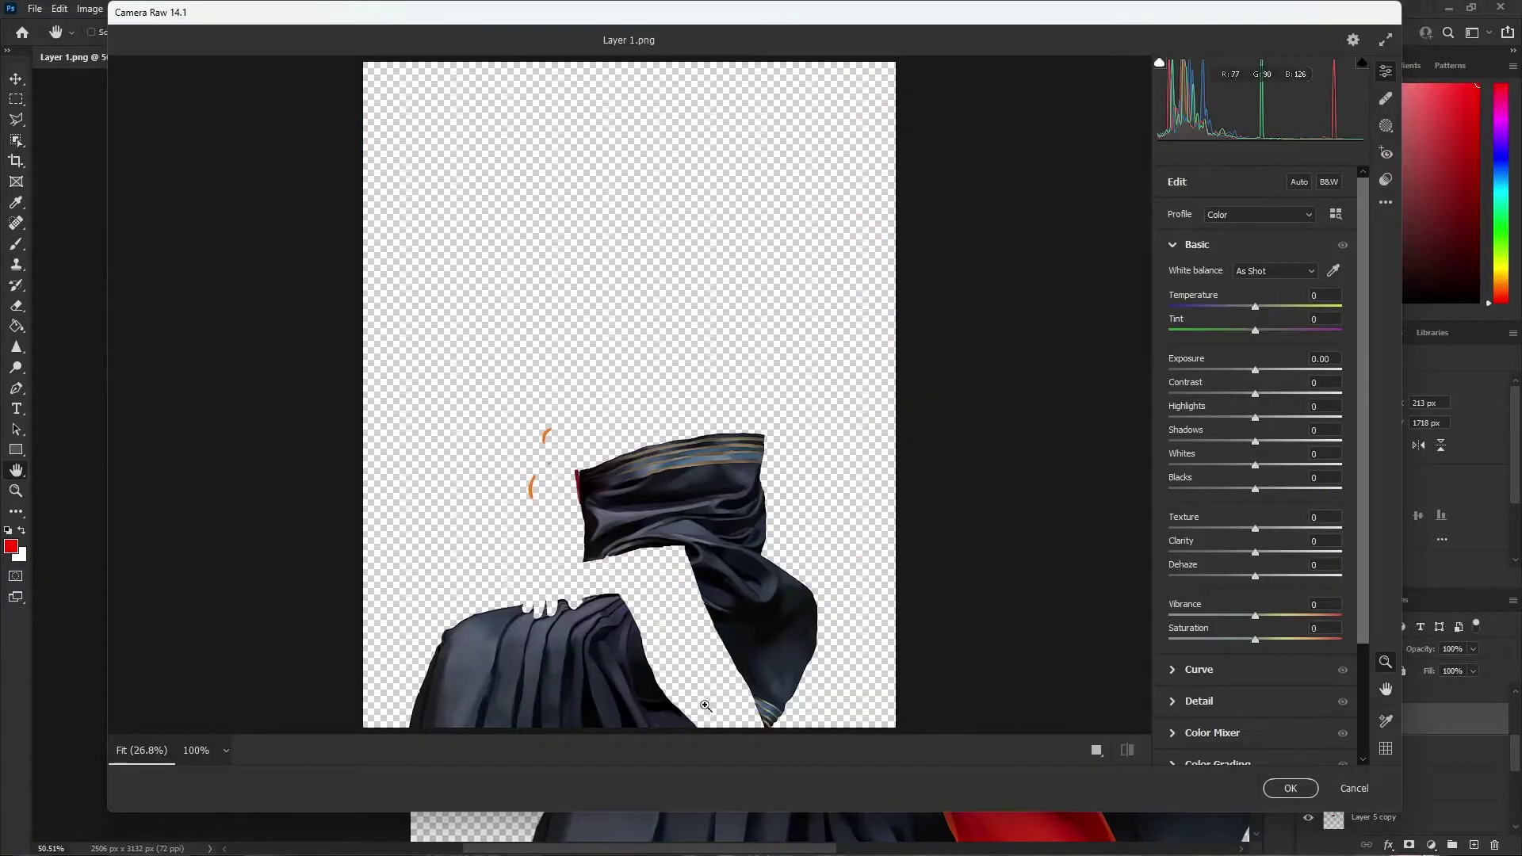
{"action": "left_click", "coordinate": [1099, 752]}
{"action": "scroll", "coordinate": [1036, 688], "scroll_direction": "up", "scroll_amount": 3}
{"action": "scroll", "coordinate": [1019, 559], "scroll_direction": "down", "scroll_amount": 2}
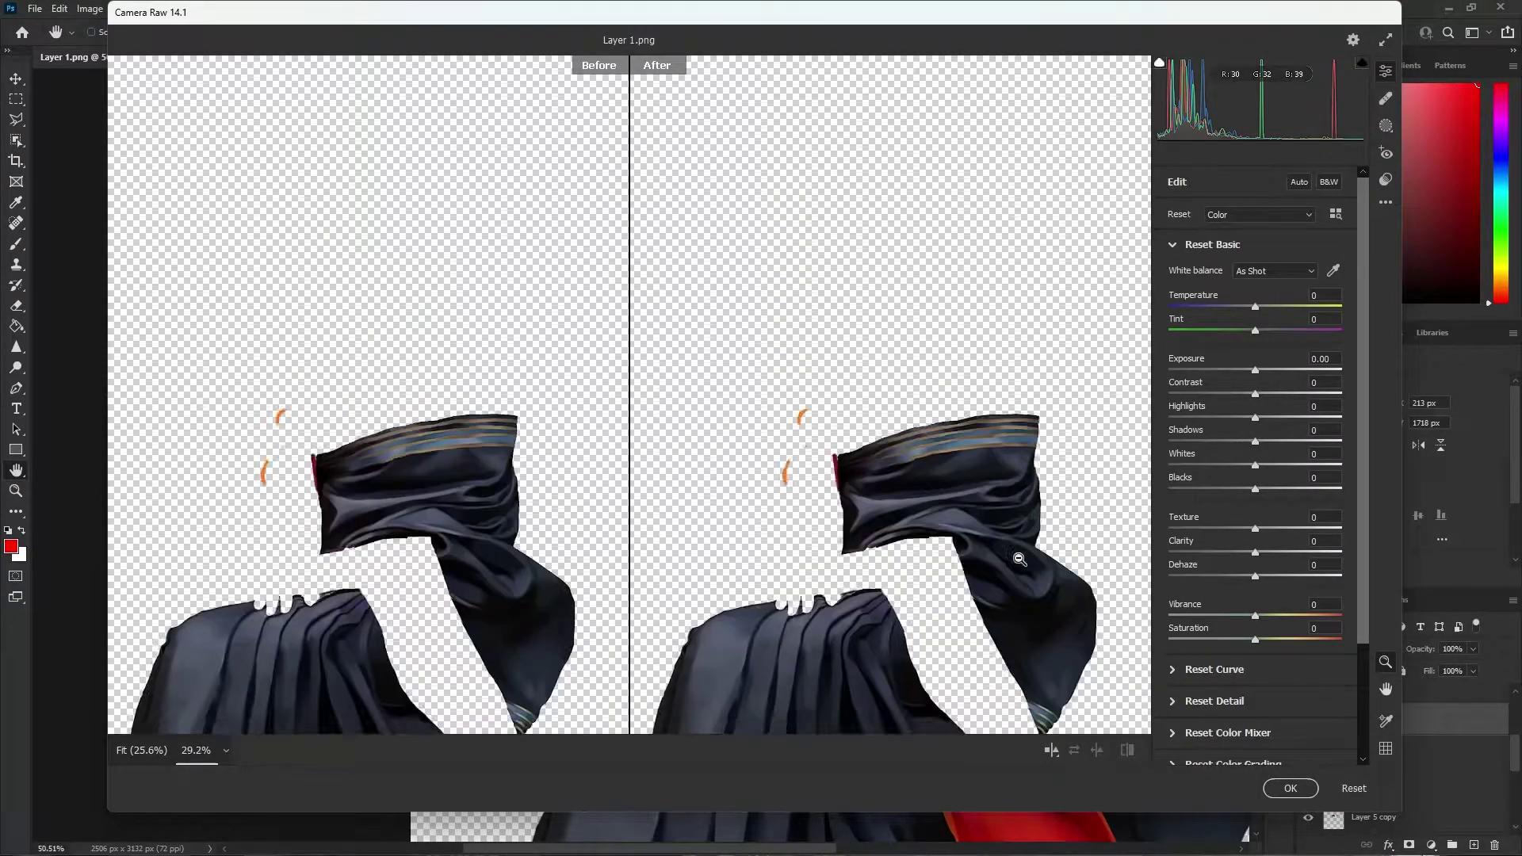
{"action": "scroll", "coordinate": [1020, 560], "scroll_direction": "up", "scroll_amount": 1}
Adjust the dark fabric's Basic tone and color settings from Exposure to Saturation and apply the filter.
{"action": "left_click_drag", "start_coordinate": [1259, 372], "coordinate": [1279, 566]}
{"action": "left_click", "coordinate": [1256, 669]}
{"action": "left_click", "coordinate": [1283, 789]}
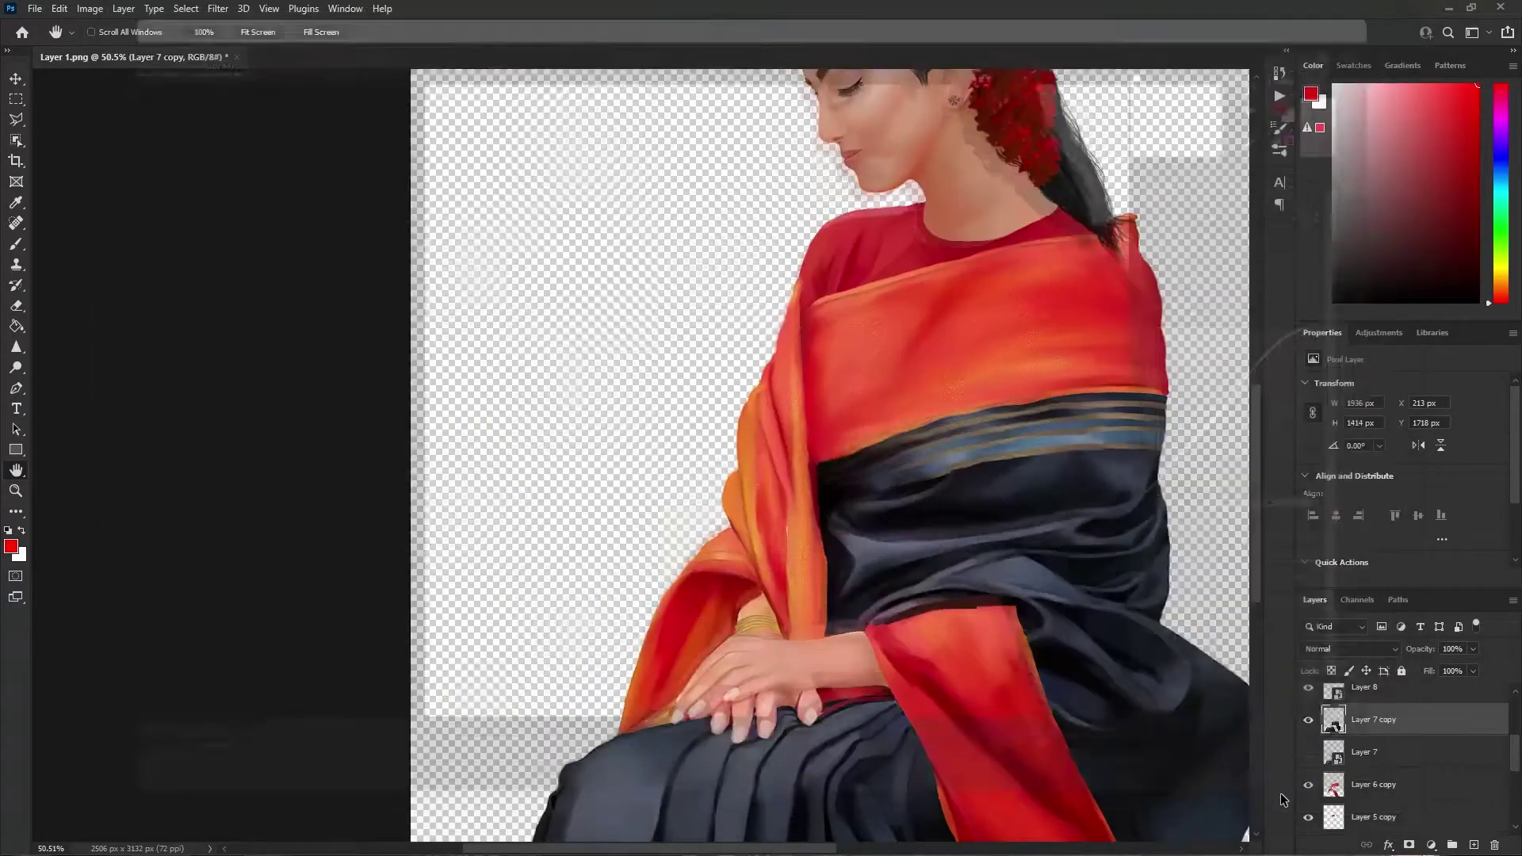
{"action": "scroll", "coordinate": [1058, 693], "scroll_direction": "down", "scroll_amount": 3}
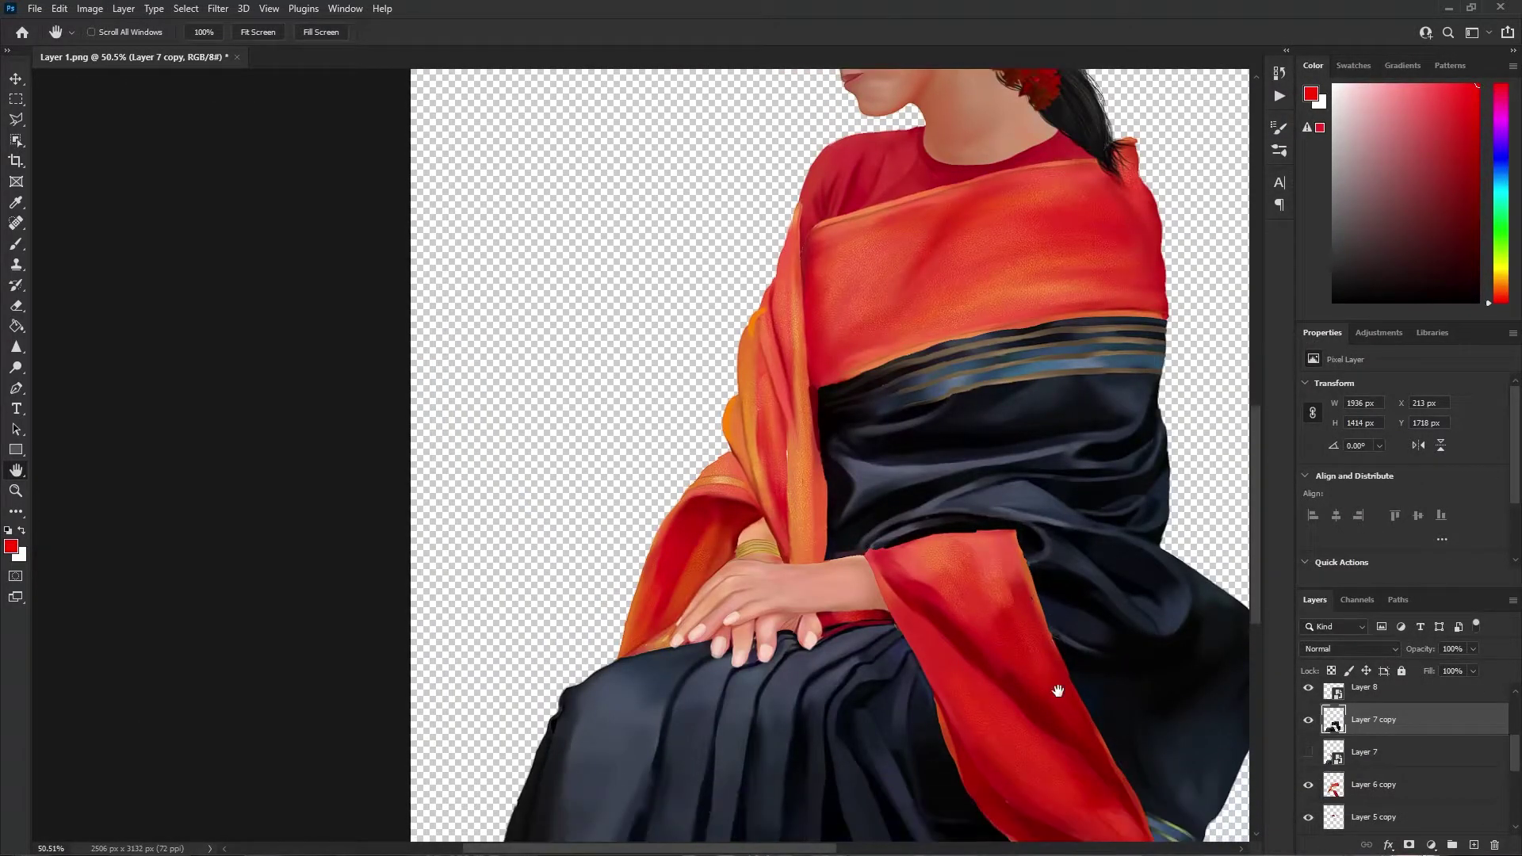
{"action": "scroll", "coordinate": [948, 410], "scroll_direction": "down", "scroll_amount": 5}
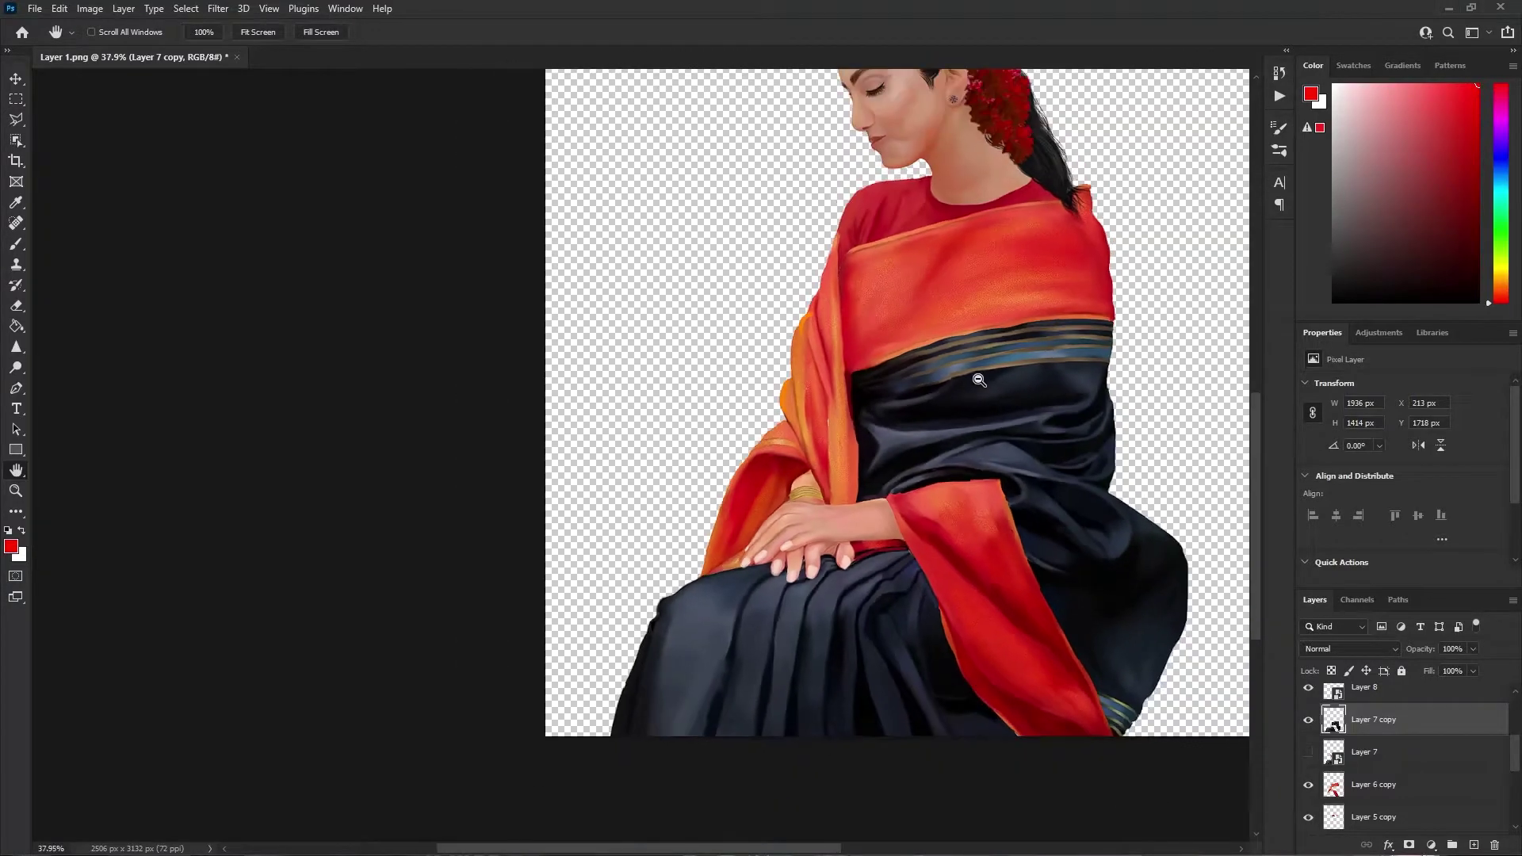
{"action": "scroll", "coordinate": [1036, 343], "scroll_direction": "up", "scroll_amount": 1}
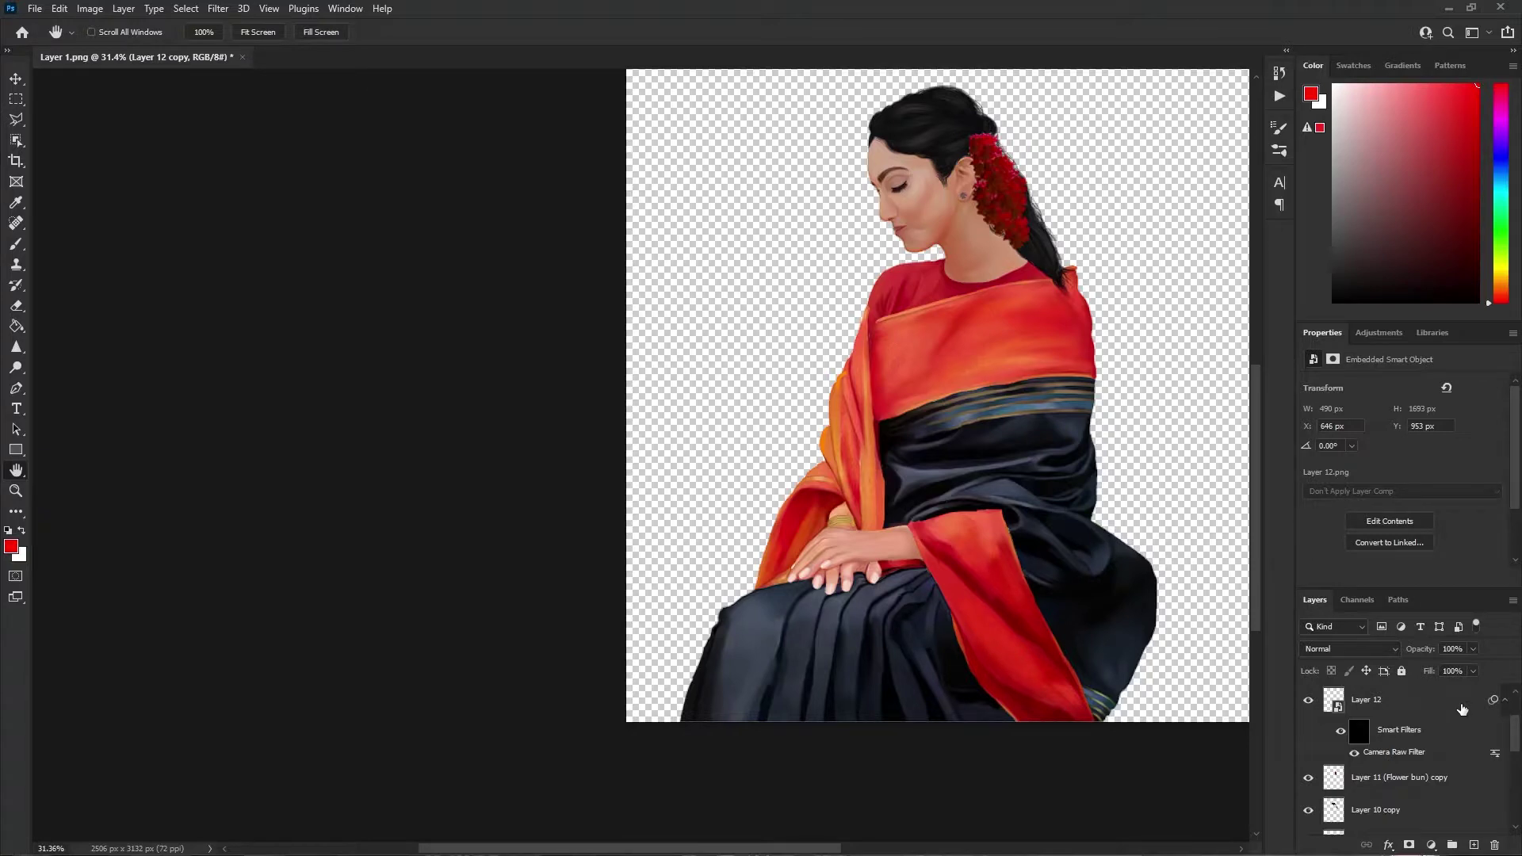
Delete the original Layer 12, then merge all layers from Layer 11 (Flower bun) copy down to Layer 1.
{"action": "left_click", "coordinate": [1463, 708]}
{"action": "key", "text": "Delete"}
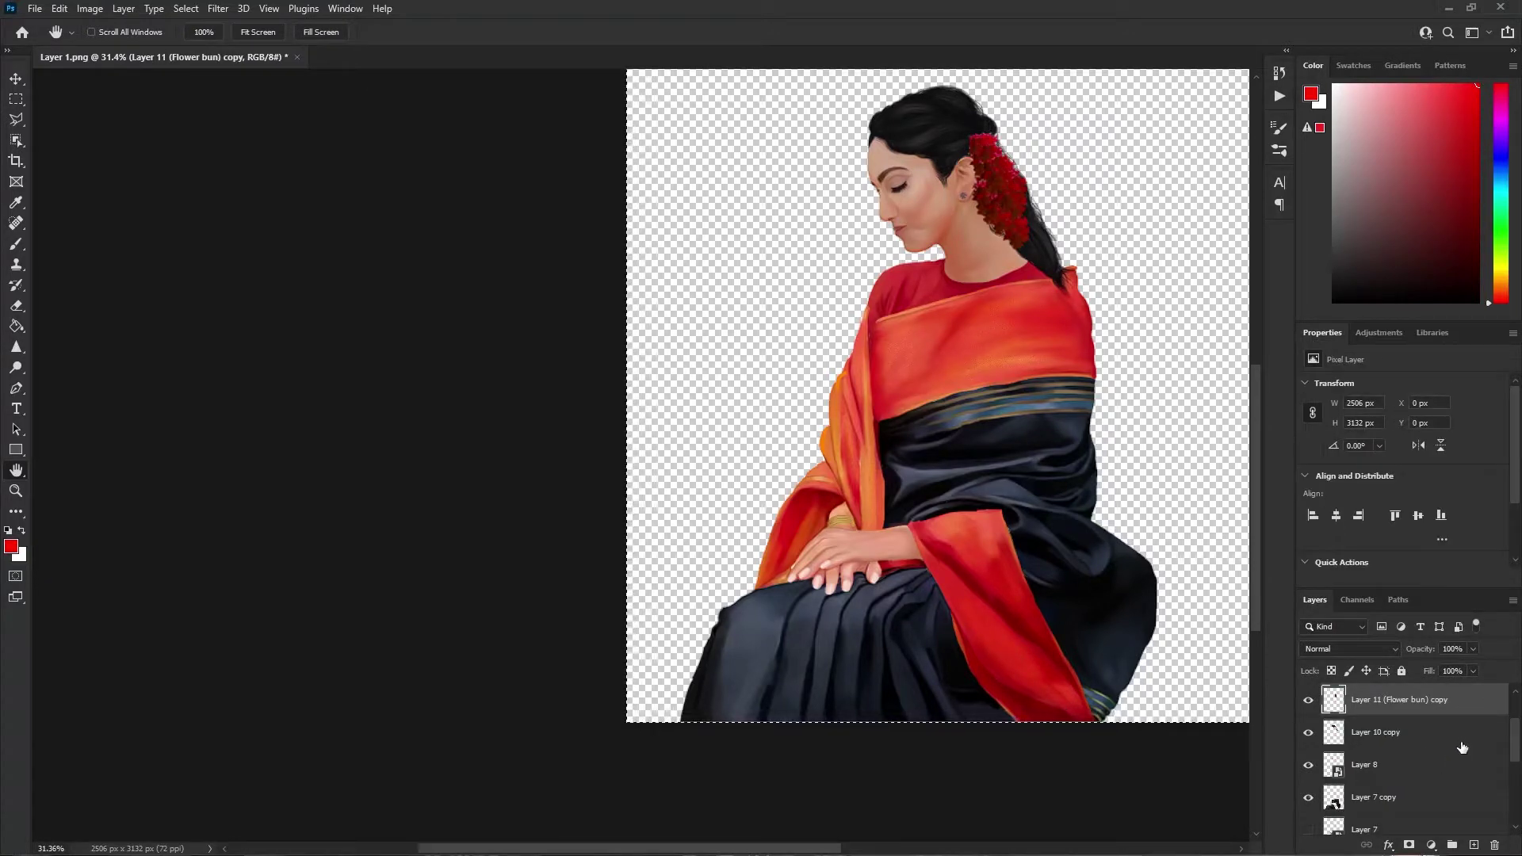
{"action": "left_click", "coordinate": [1463, 745], "text": "shift"}
{"action": "left_click", "coordinate": [1459, 803], "text": "shift"}
{"action": "scroll", "coordinate": [1458, 793], "scroll_direction": "down", "scroll_amount": 3}
{"action": "left_click", "coordinate": [1458, 763], "text": "shift"}
{"action": "scroll", "coordinate": [1456, 773], "scroll_direction": "down", "scroll_amount": 2}
{"action": "left_click", "coordinate": [1441, 739], "text": "shift"}
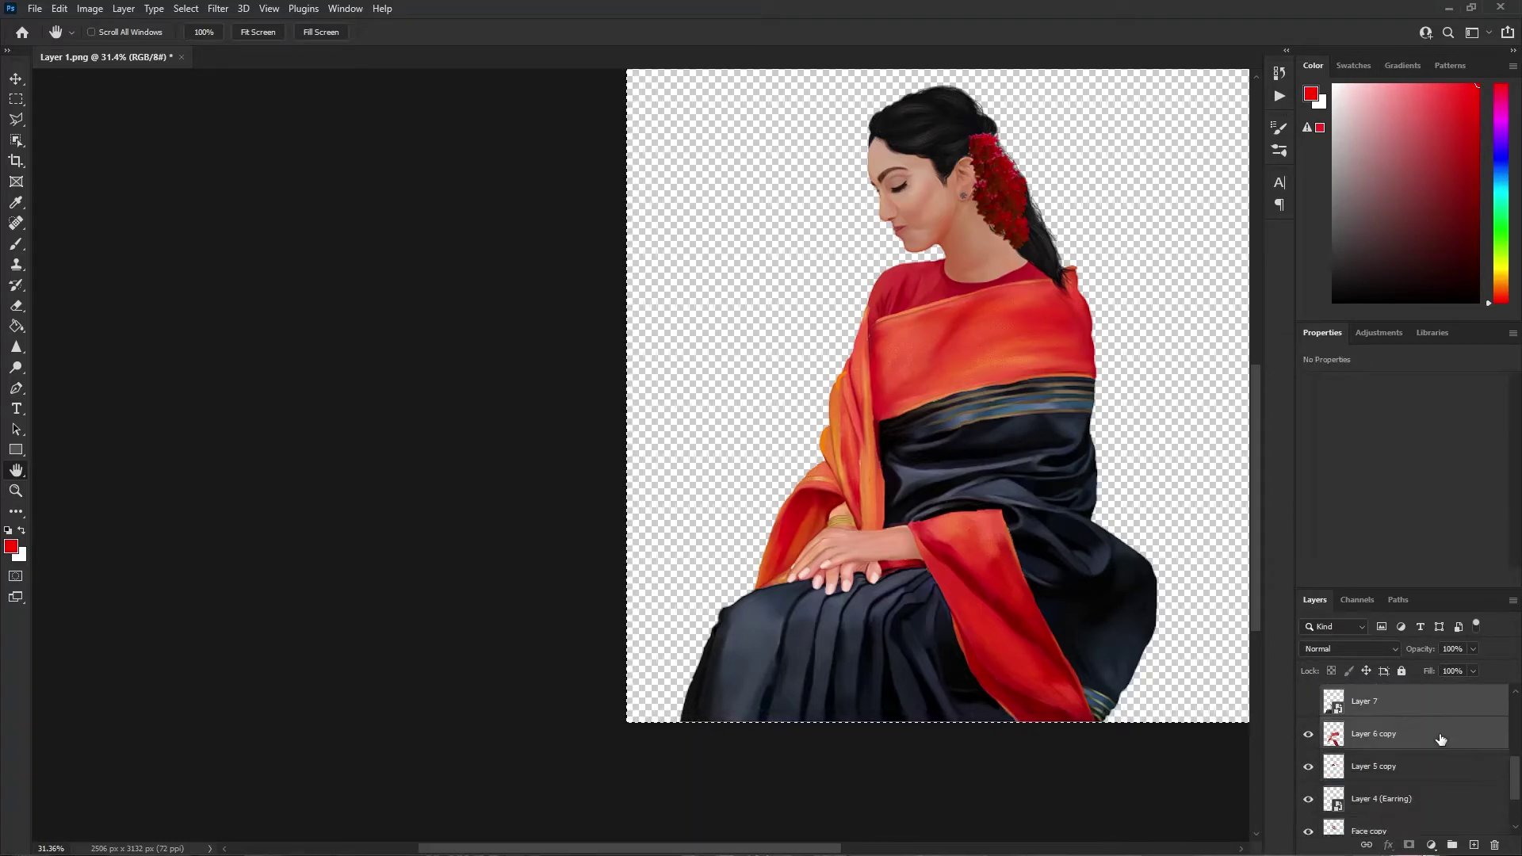
{"action": "scroll", "coordinate": [1439, 777], "scroll_direction": "down", "scroll_amount": 2}
{"action": "left_click", "coordinate": [1431, 817], "text": "shift"}
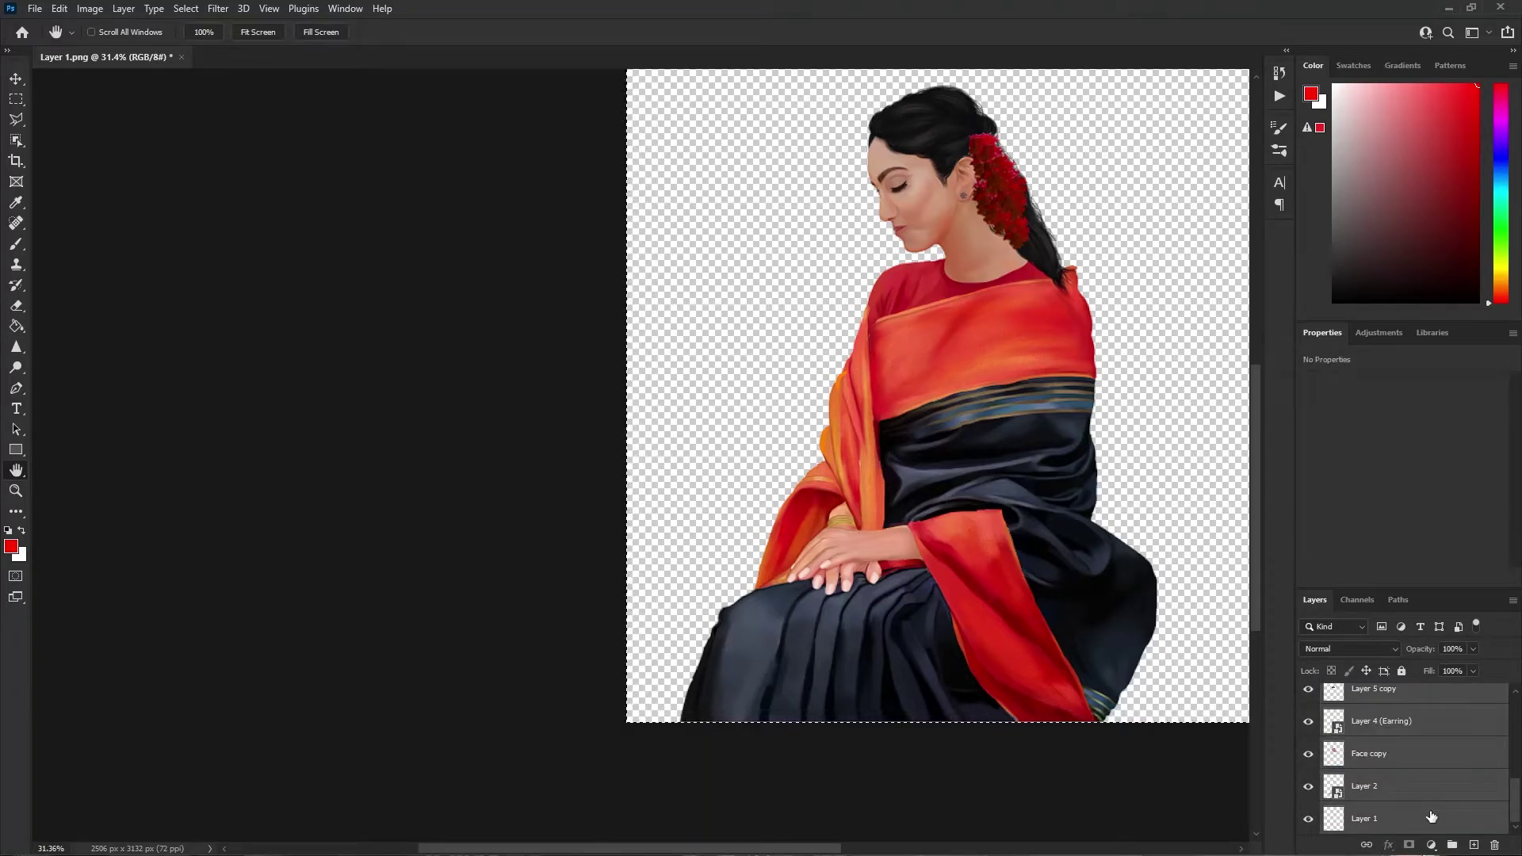
{"action": "key", "text": "ctrl+e"}
Merge Layer 12 copy with the combined portrait layer and stamp the result onto a new layer.
{"action": "left_click", "coordinate": [1417, 712], "text": "shift"}
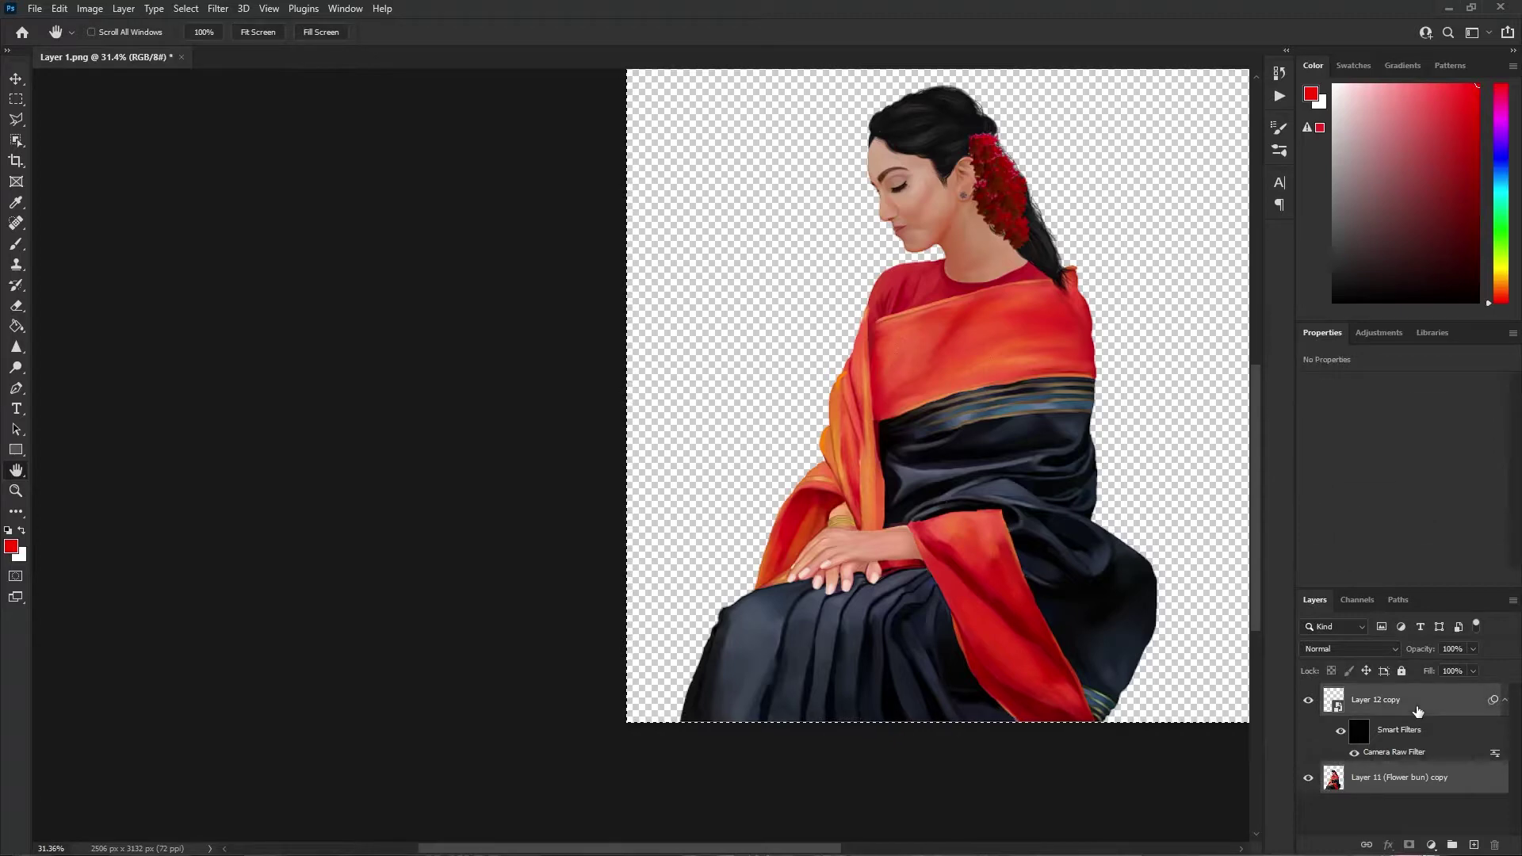
{"action": "key", "text": "ctrl+e"}
{"action": "key", "text": "ctrl+shift+alt+e"}
{"action": "scroll", "coordinate": [1046, 339], "scroll_direction": "up", "scroll_amount": 1}
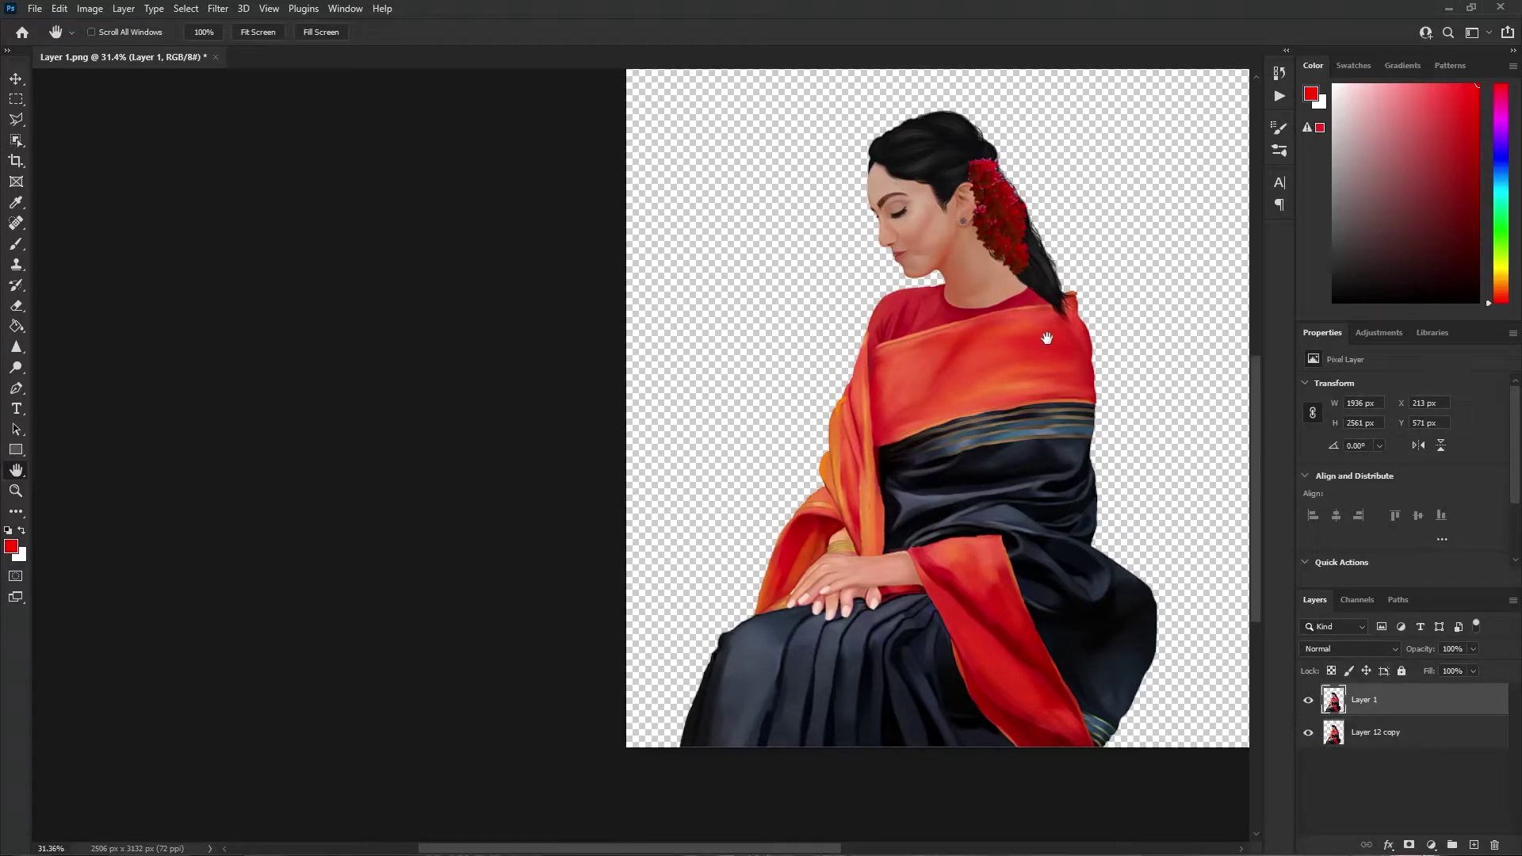
{"action": "scroll", "coordinate": [1039, 229], "scroll_direction": "up", "scroll_amount": 1}
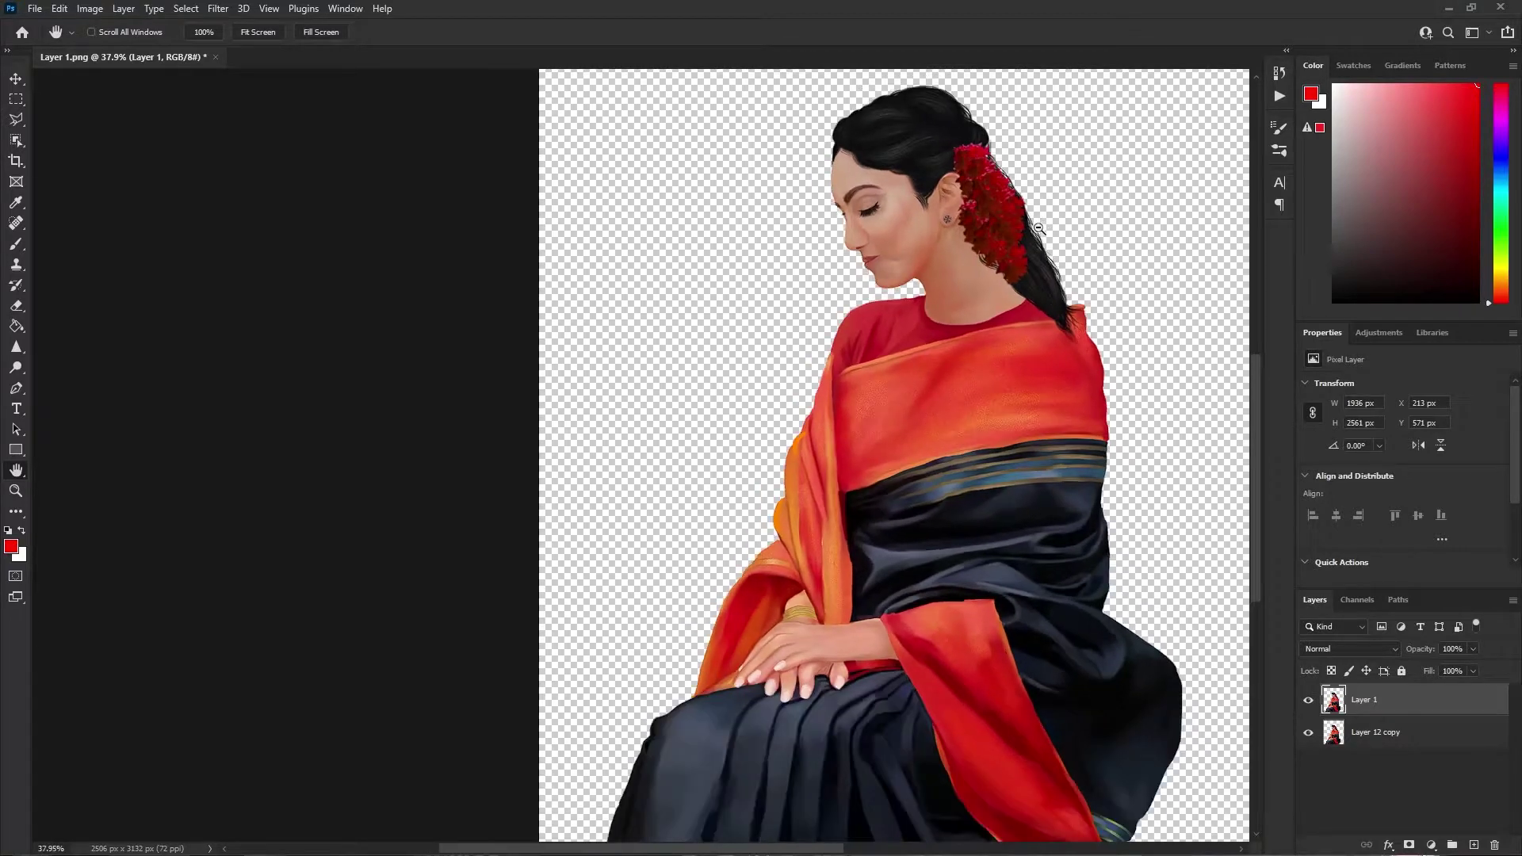
Open the new portrait layer in Liquify and activate the Face tool on the woman's face.
{"action": "left_click", "coordinate": [218, 8]}
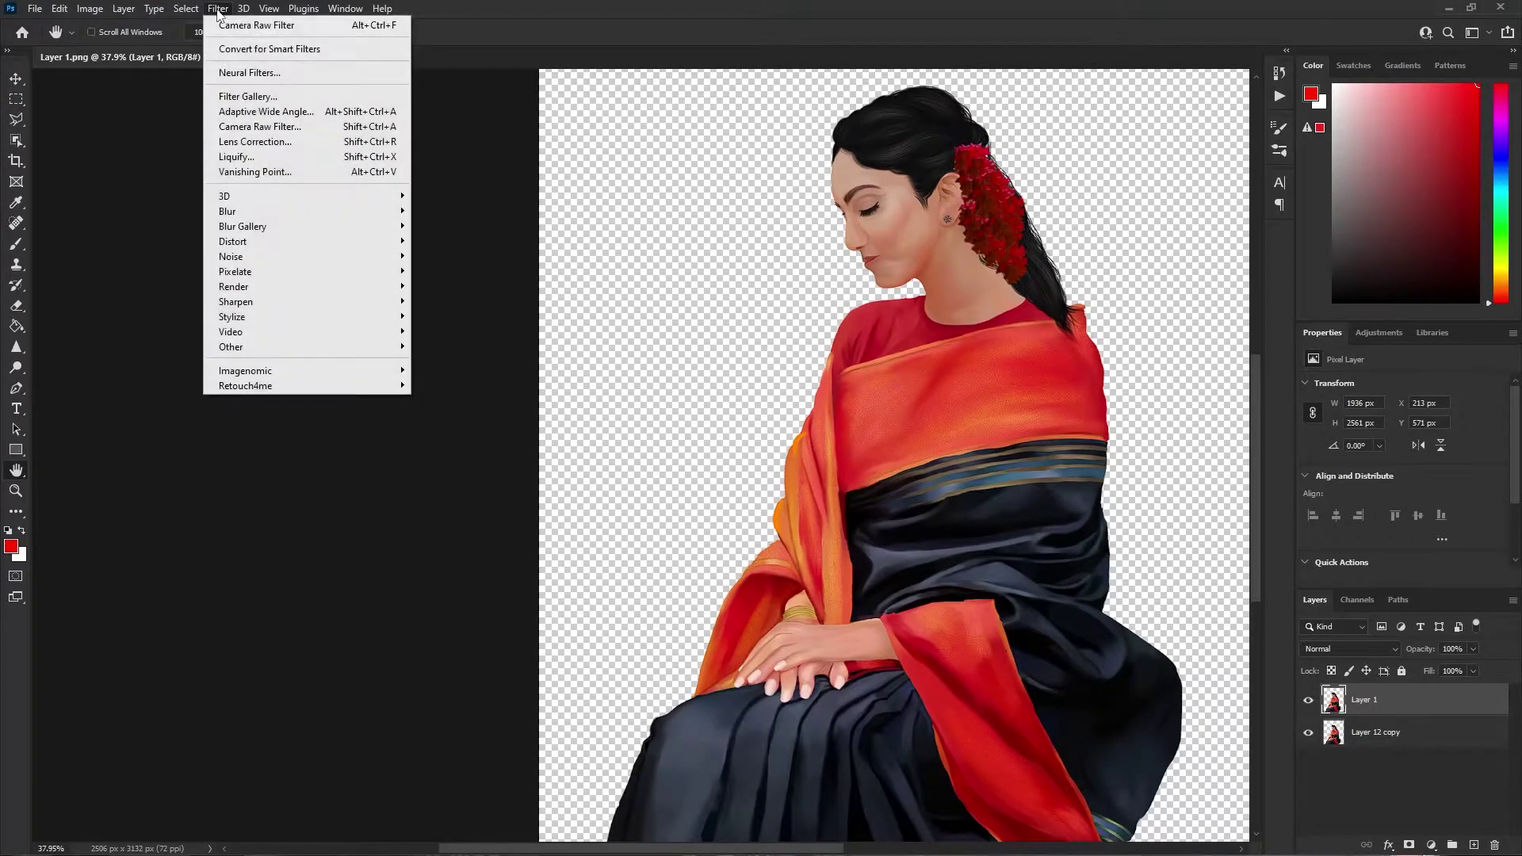
{"action": "left_click", "coordinate": [272, 158]}
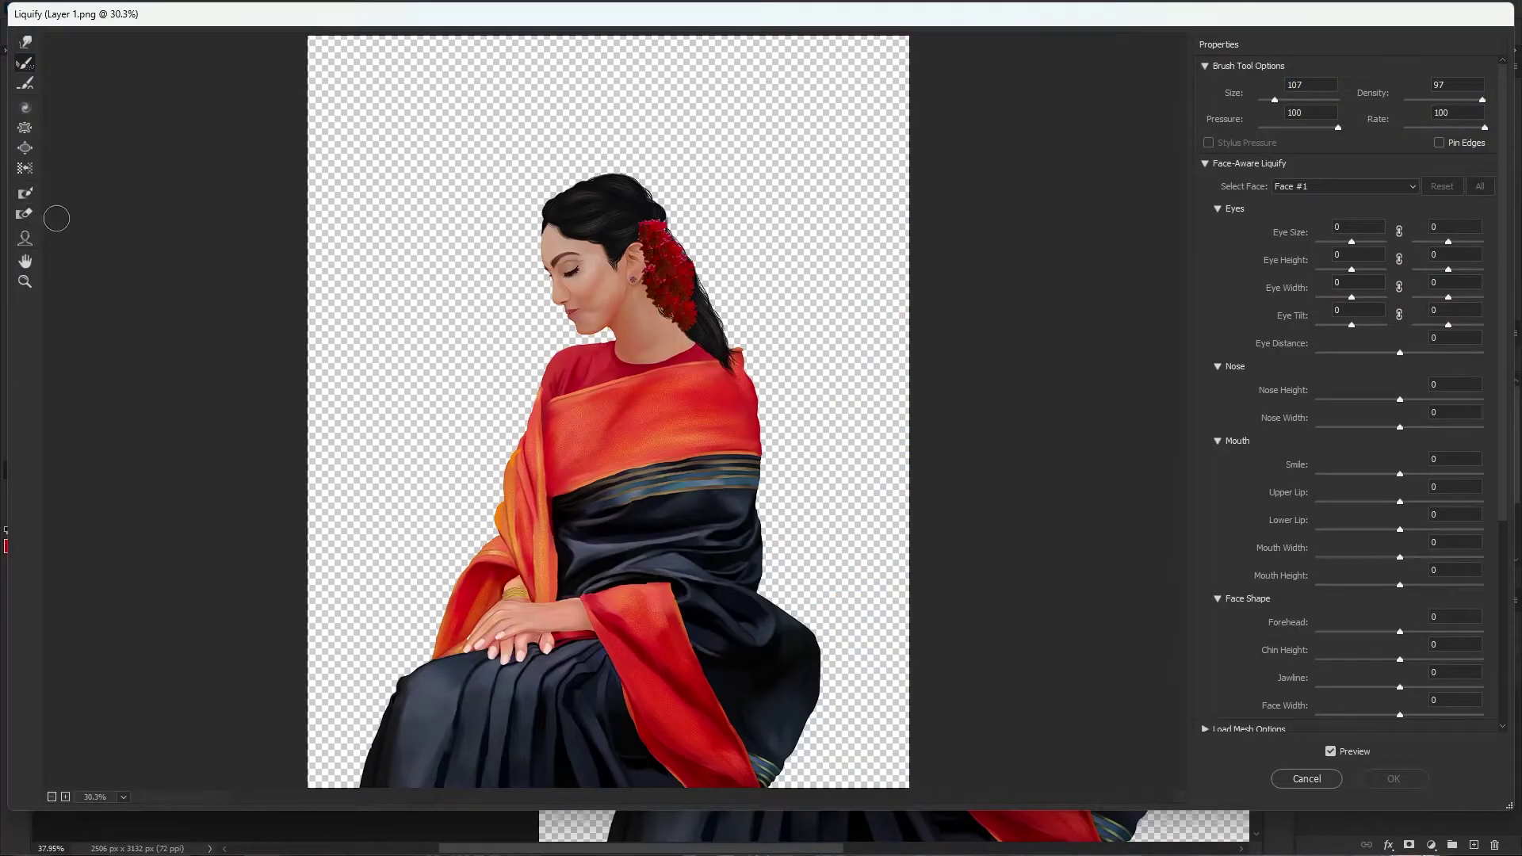
{"action": "left_click", "coordinate": [24, 238]}
{"action": "scroll", "coordinate": [577, 236], "scroll_direction": "up", "scroll_amount": 1}
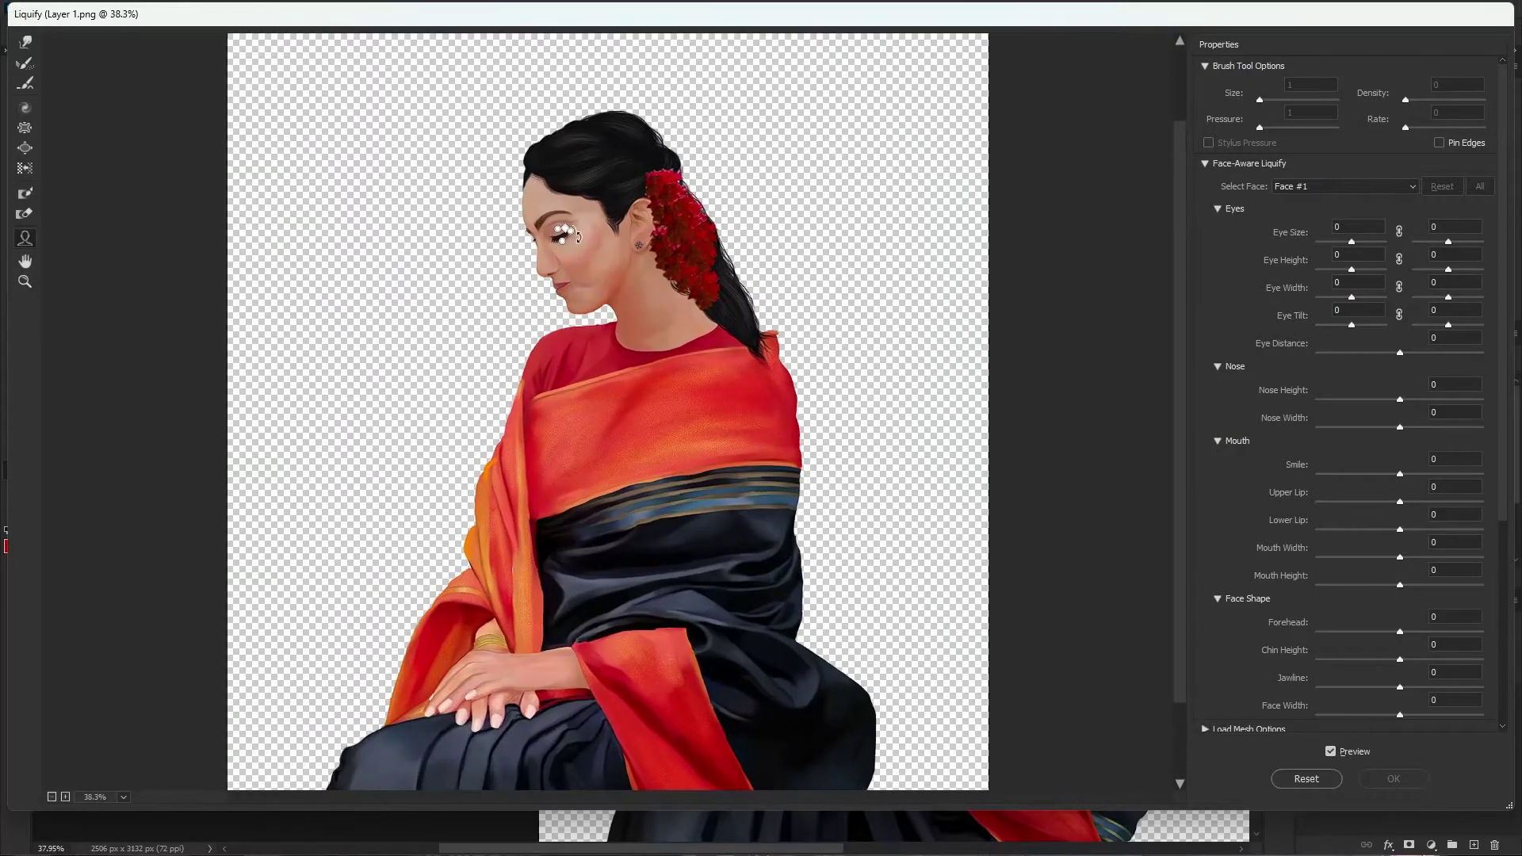
{"action": "scroll", "coordinate": [577, 236], "scroll_direction": "up", "scroll_amount": 1}
{"action": "scroll", "coordinate": [555, 240], "scroll_direction": "up", "scroll_amount": 1}
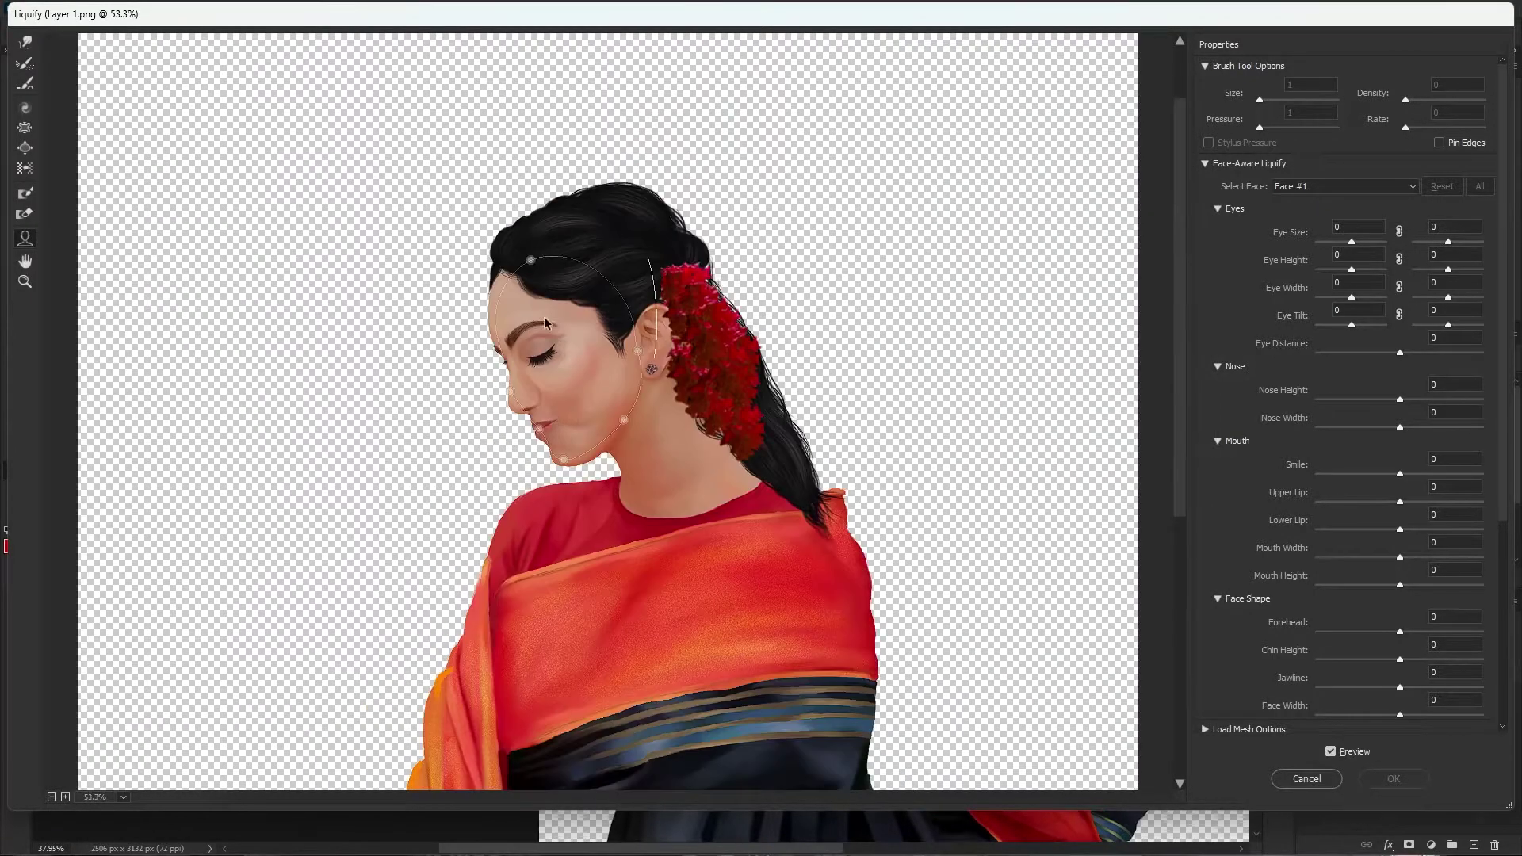
Try reshaping the chin and changing the eye size, undoing each attempt.
{"action": "left_click_drag", "start_coordinate": [556, 560], "coordinate": [586, 545]}
{"action": "key", "text": "ctrl+z"}
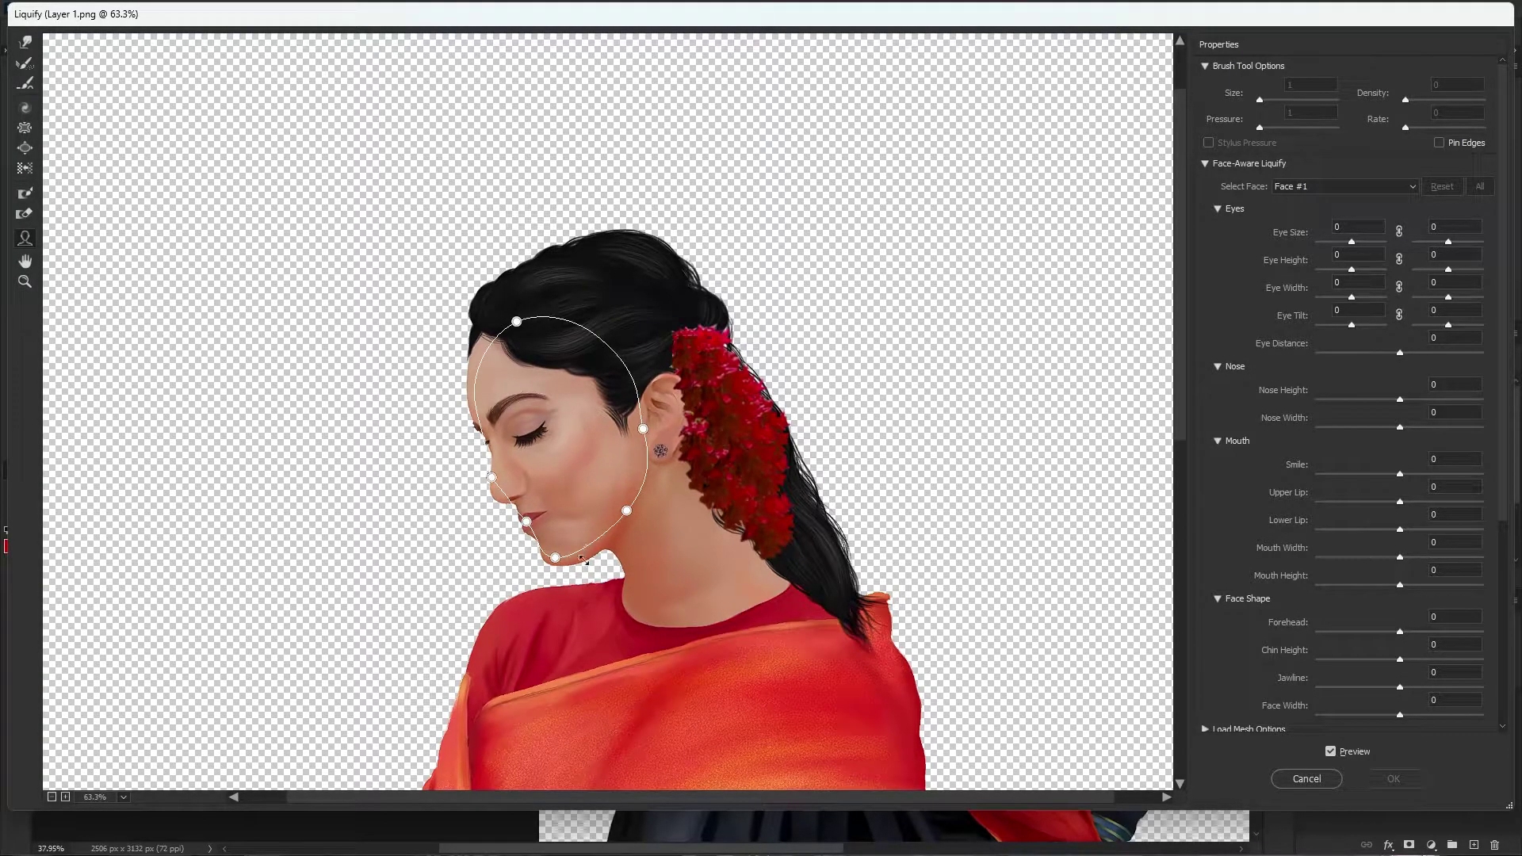
{"action": "left_click_drag", "start_coordinate": [1353, 244], "coordinate": [1364, 244]}
{"action": "key", "text": "ctrl+z"}
Set the face's Nose Height to 12, Nose Width to -17 and Smile to 26.
{"action": "mouse_move", "coordinate": [1400, 399]}
{"action": "left_mouse_down"}
{"action": "mouse_move", "coordinate": [1359, 428]}
{"action": "mouse_move", "coordinate": [1386, 428]}
{"action": "left_mouse_up"}
{"action": "scroll", "coordinate": [542, 440], "scroll_direction": "up", "scroll_amount": 7}
{"action": "left_click", "coordinate": [1400, 474]}
{"action": "left_click_drag", "start_coordinate": [1442, 473], "coordinate": [1422, 473]}
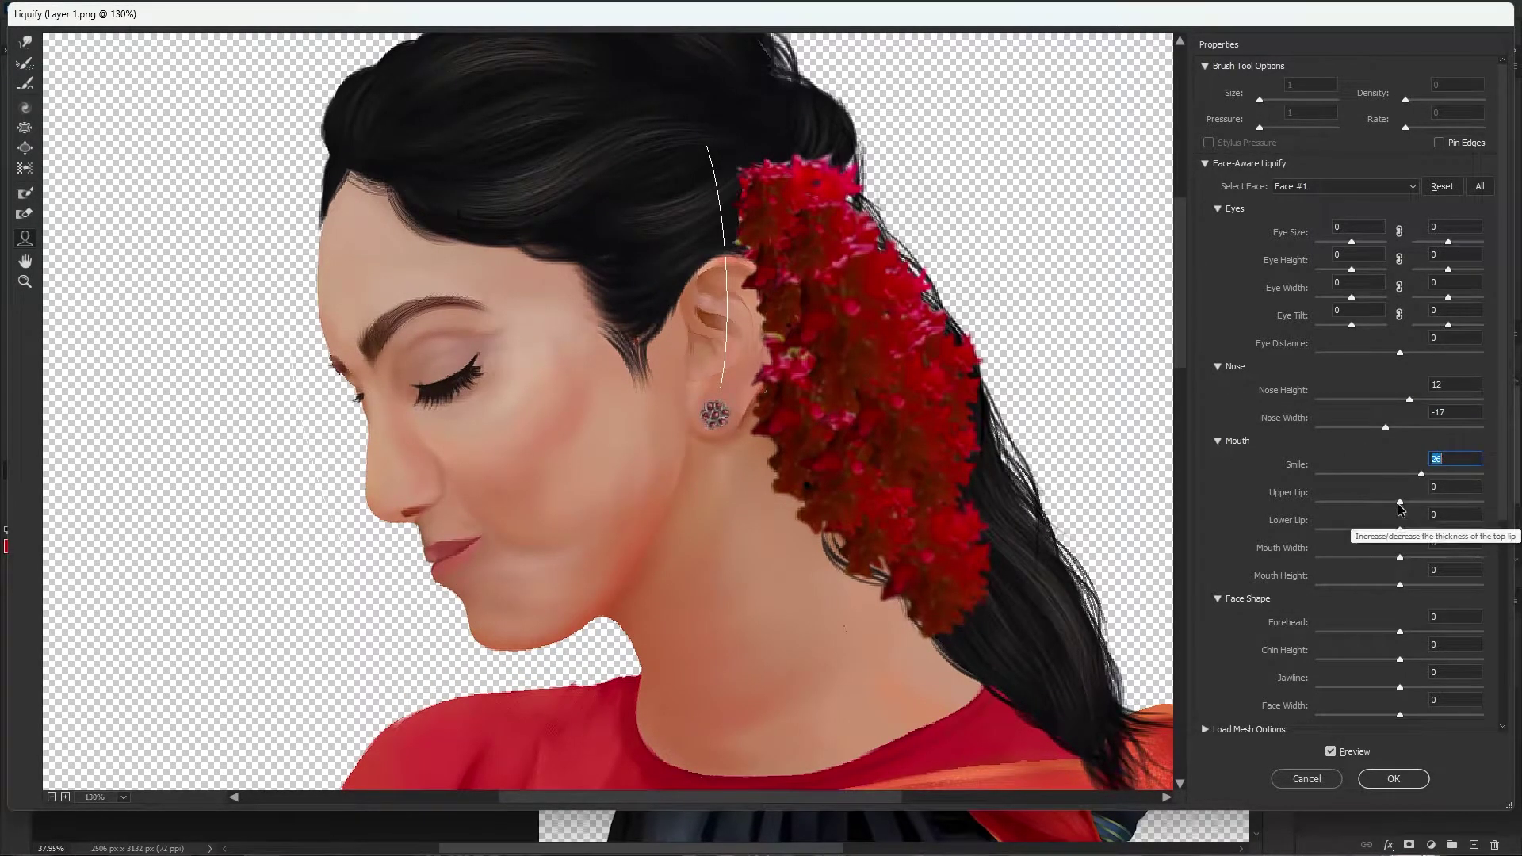
Set the face shape to Forehead 5, Chin Height 7, Jawline 56 and Face Width 14, and apply Liquify.
{"action": "scroll", "coordinate": [1402, 539], "scroll_direction": "down", "scroll_amount": 2}
{"action": "left_click_drag", "start_coordinate": [1400, 556], "coordinate": [1447, 611]}
{"action": "scroll", "coordinate": [805, 492], "scroll_direction": "down", "scroll_amount": 1}
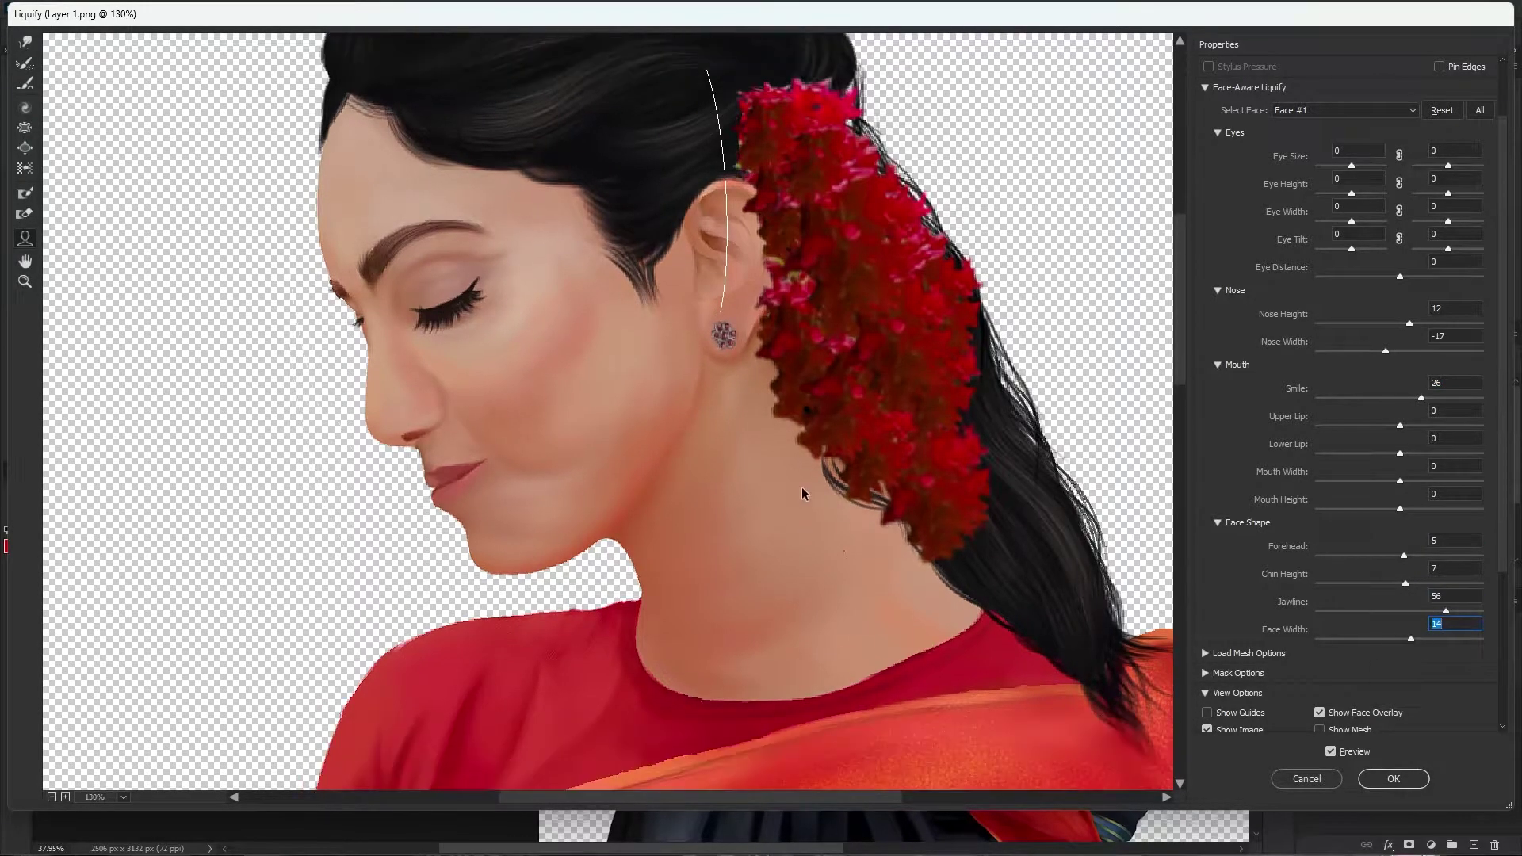
{"action": "left_click", "coordinate": [1393, 779]}
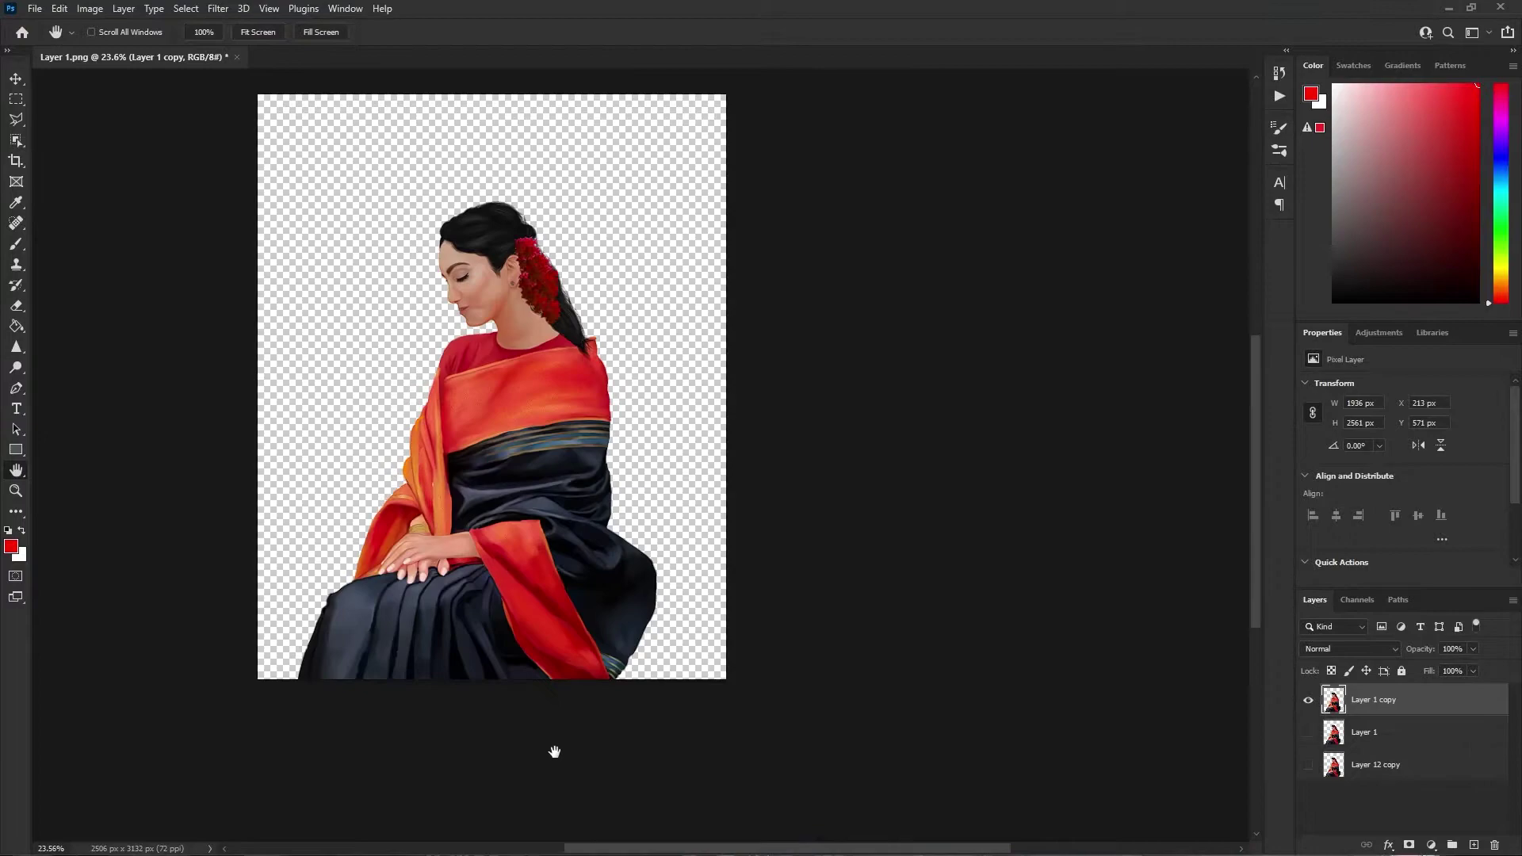
Place the road-g3d00c325f_1920 image from the BD SKETCH folder and stretch it vertically to cover the canvas height.
{"action": "mouse_move", "coordinate": [555, 853]}
{"action": "left_click", "coordinate": [658, 837]}
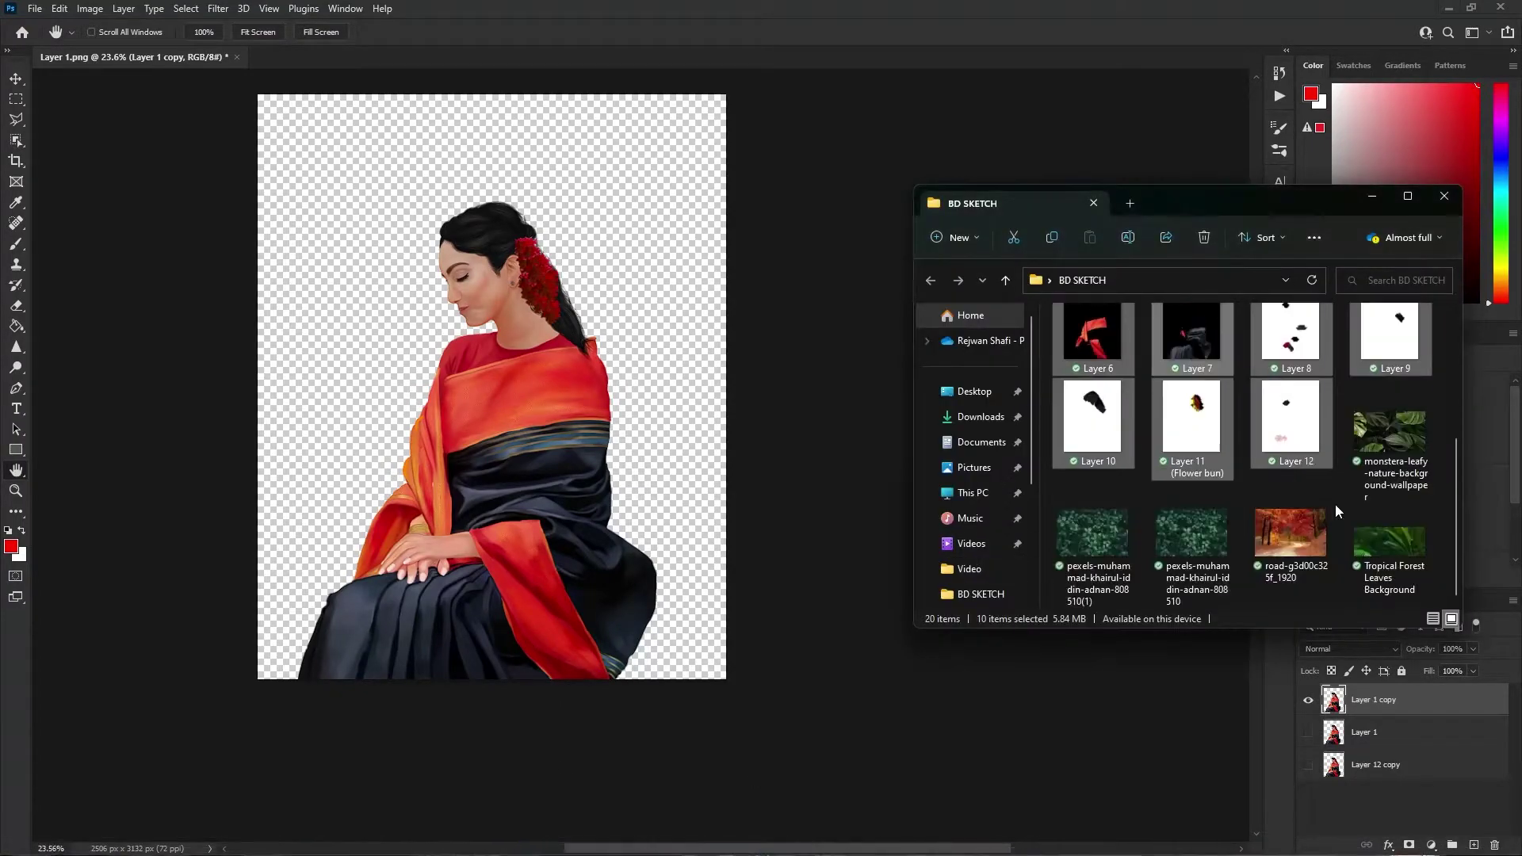
{"action": "left_click_drag", "start_coordinate": [1373, 417], "coordinate": [684, 554]}
{"action": "mouse_move", "coordinate": [669, 626]}
{"action": "left_mouse_down"}
{"action": "mouse_move", "coordinate": [683, 601]}
{"action": "mouse_move", "coordinate": [707, 639]}
{"action": "mouse_move", "coordinate": [670, 626]}
{"action": "left_mouse_up"}
{"action": "left_click_drag", "start_coordinate": [491, 626], "coordinate": [492, 799]}
{"action": "left_click_drag", "start_coordinate": [492, 389], "coordinate": [492, 210]}
{"action": "left_click_drag", "start_coordinate": [491, 800], "coordinate": [492, 807]}
Widen the autumn road image to about 148% to cover the canvas and move its layer below Layer 1 copy.
{"action": "left_click_drag", "start_coordinate": [678, 519], "coordinate": [730, 511]}
{"action": "left_click_drag", "start_coordinate": [312, 508], "coordinate": [194, 508]}
{"action": "mouse_move", "coordinate": [730, 509]}
{"action": "left_mouse_down"}
{"action": "mouse_move", "coordinate": [710, 509]}
{"action": "mouse_move", "coordinate": [727, 509]}
{"action": "left_mouse_up"}
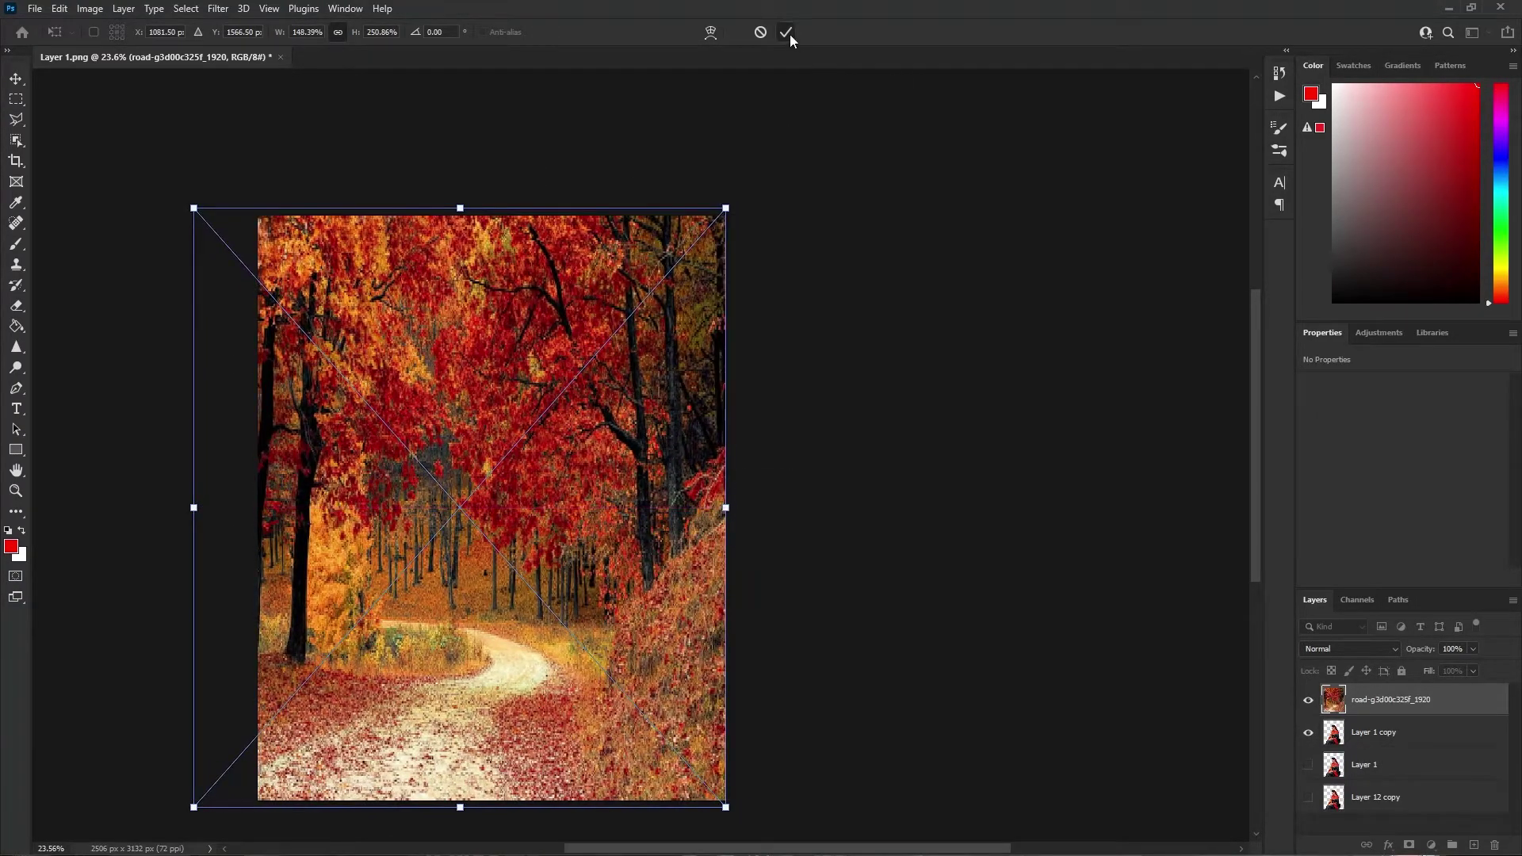
{"action": "left_click", "coordinate": [786, 32]}
{"action": "left_click_drag", "start_coordinate": [1451, 706], "coordinate": [1451, 745]}
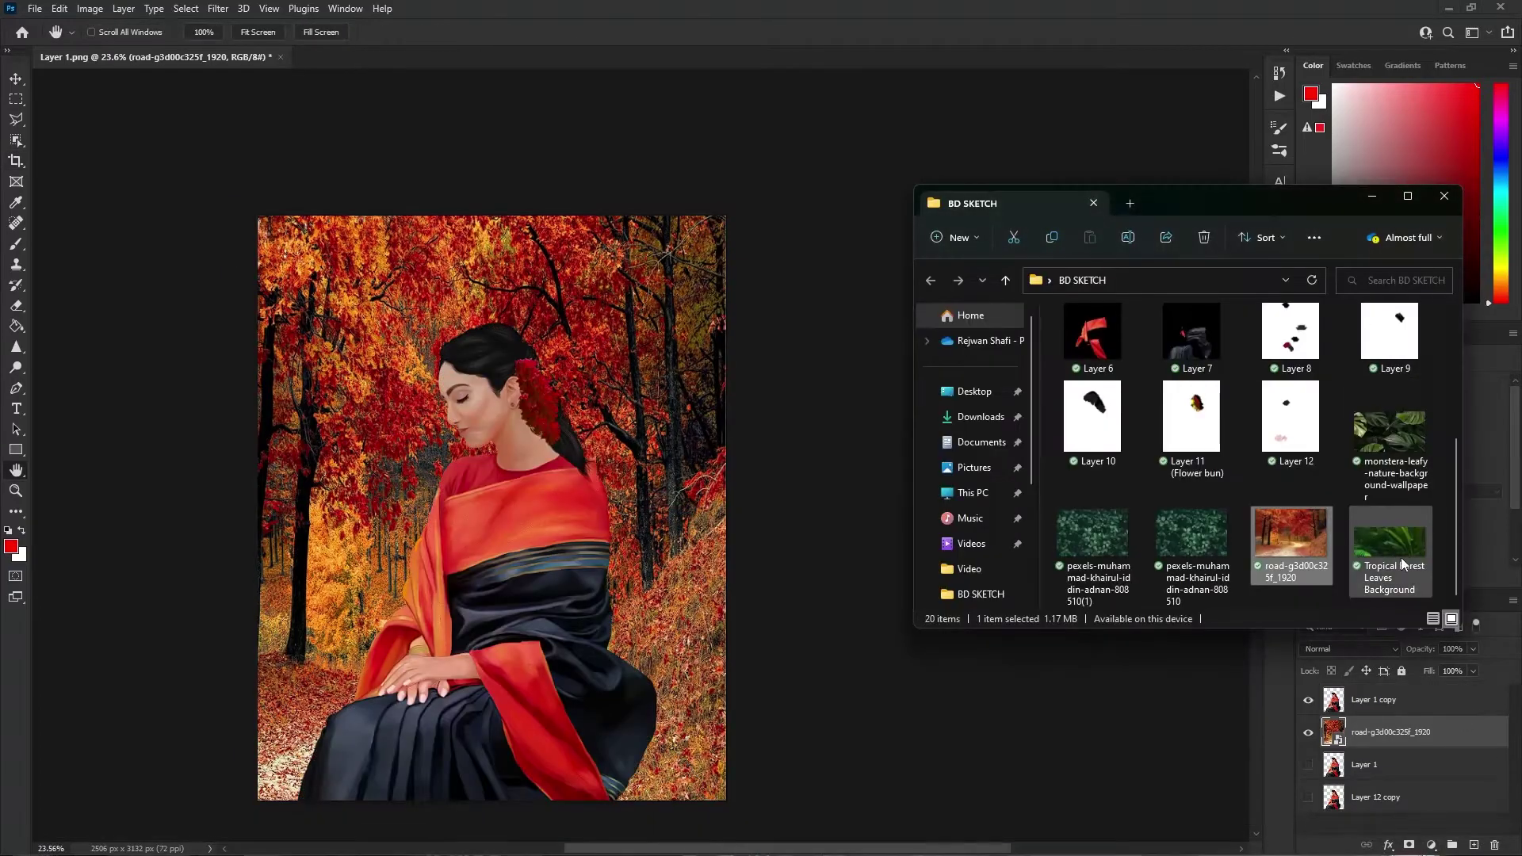
Place the Beautiful_Lake_Background-1594 image from the BD SKETCH folder above the autumn road layer.
{"action": "left_click", "coordinate": [1391, 444]}
{"action": "scroll", "coordinate": [1267, 462], "scroll_direction": "up", "scroll_amount": 3}
{"action": "left_click_drag", "start_coordinate": [1093, 357], "coordinate": [496, 273]}
{"action": "left_click_drag", "start_coordinate": [493, 665], "coordinate": [493, 717]}
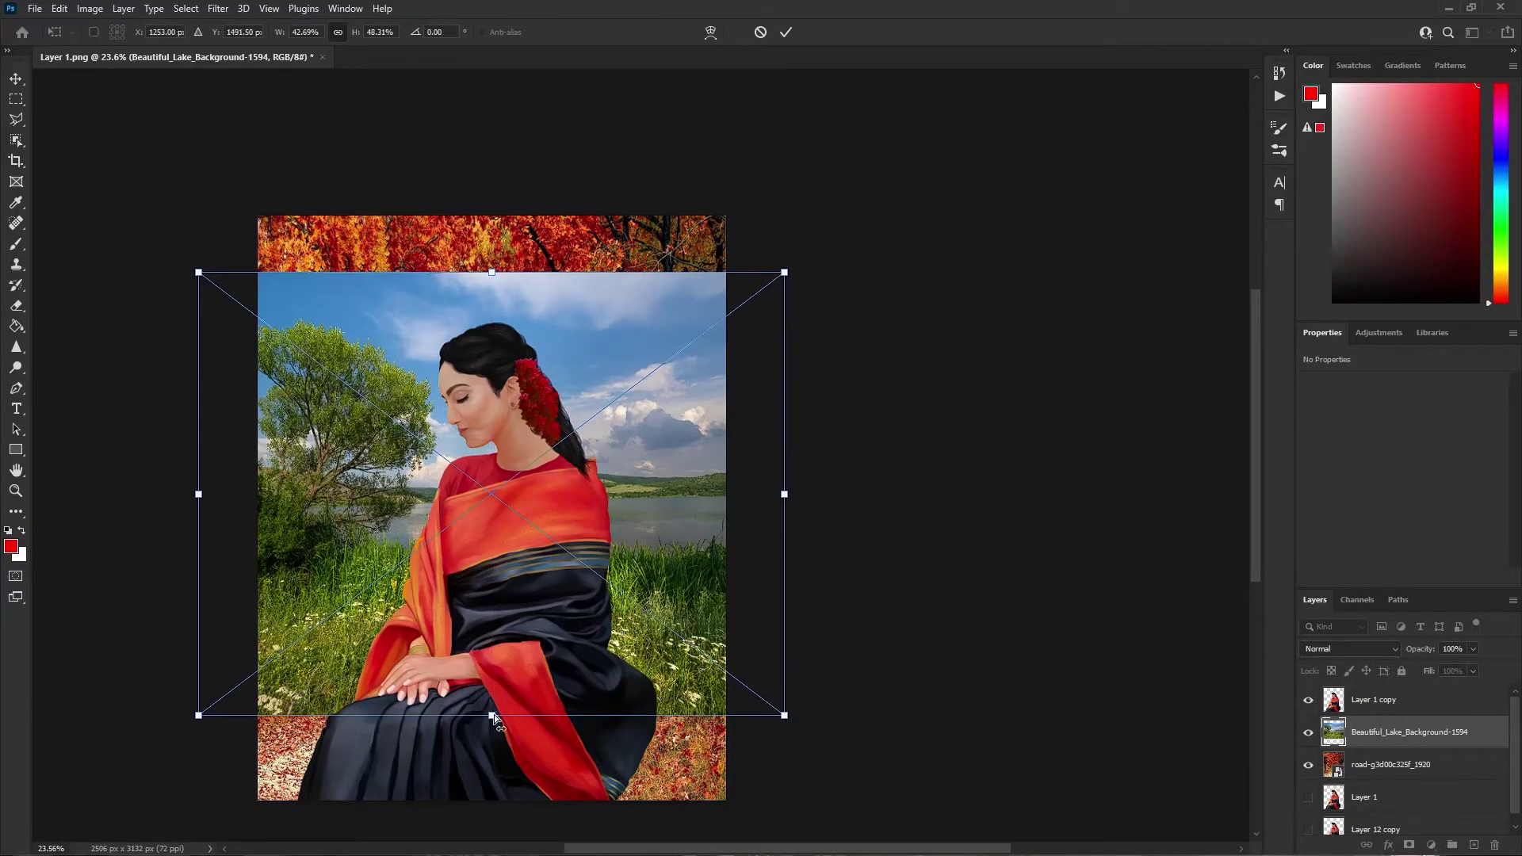
{"action": "key", "text": "ctrl+z"}
{"action": "key", "text": "ctrl+z"}
Stretch the lake background vertically to about 3211 px tall so it covers the whole canvas.
{"action": "left_click_drag", "start_coordinate": [493, 665], "coordinate": [492, 808]}
{"action": "left_click_drag", "start_coordinate": [492, 350], "coordinate": [492, 210]}
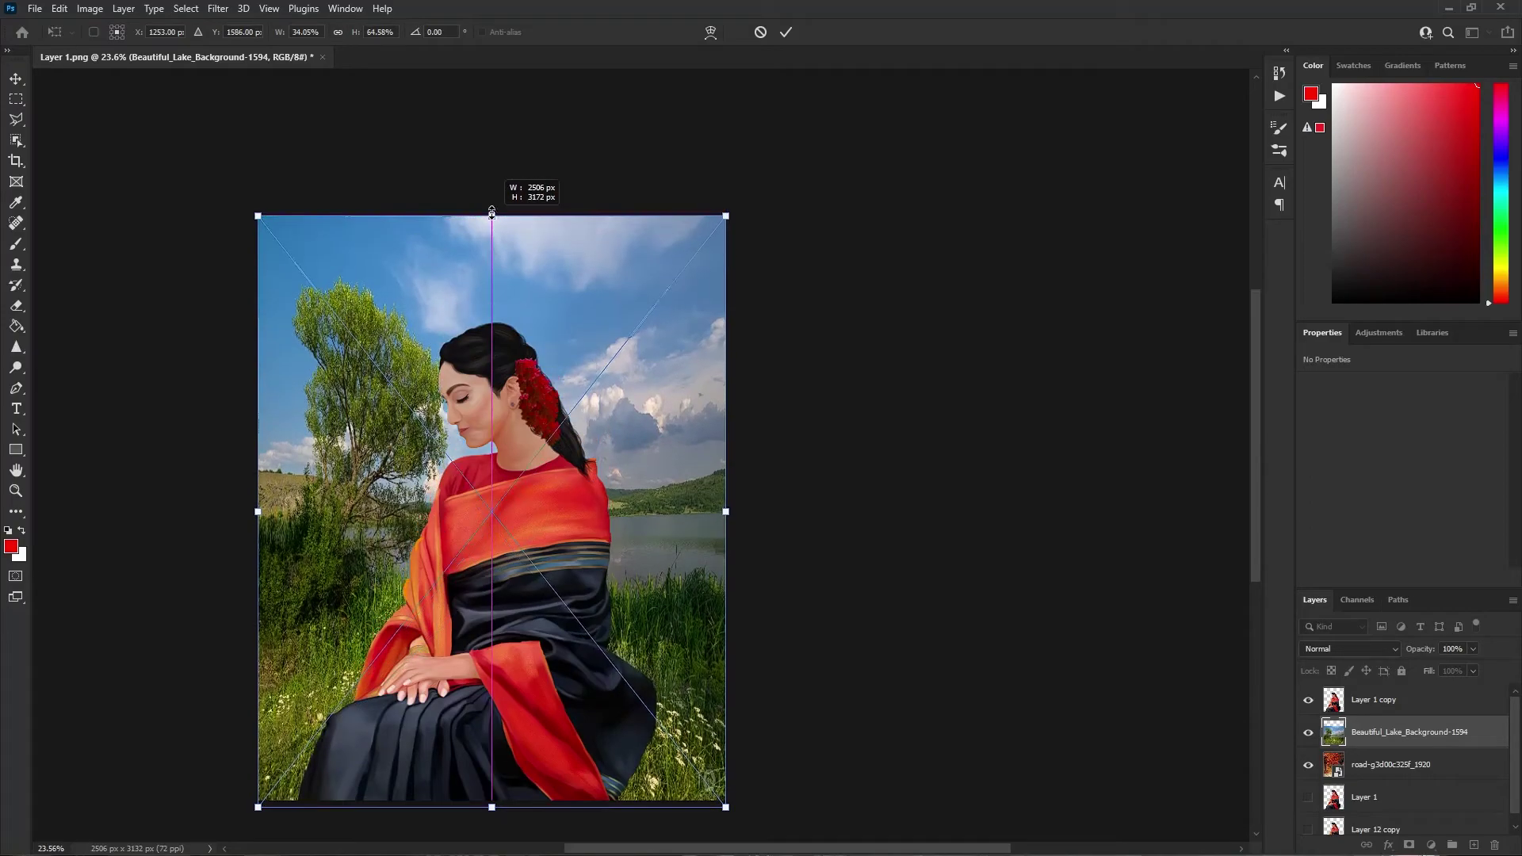
{"action": "left_click", "coordinate": [785, 32]}
{"action": "left_click_drag", "start_coordinate": [765, 585], "coordinate": [764, 572]}
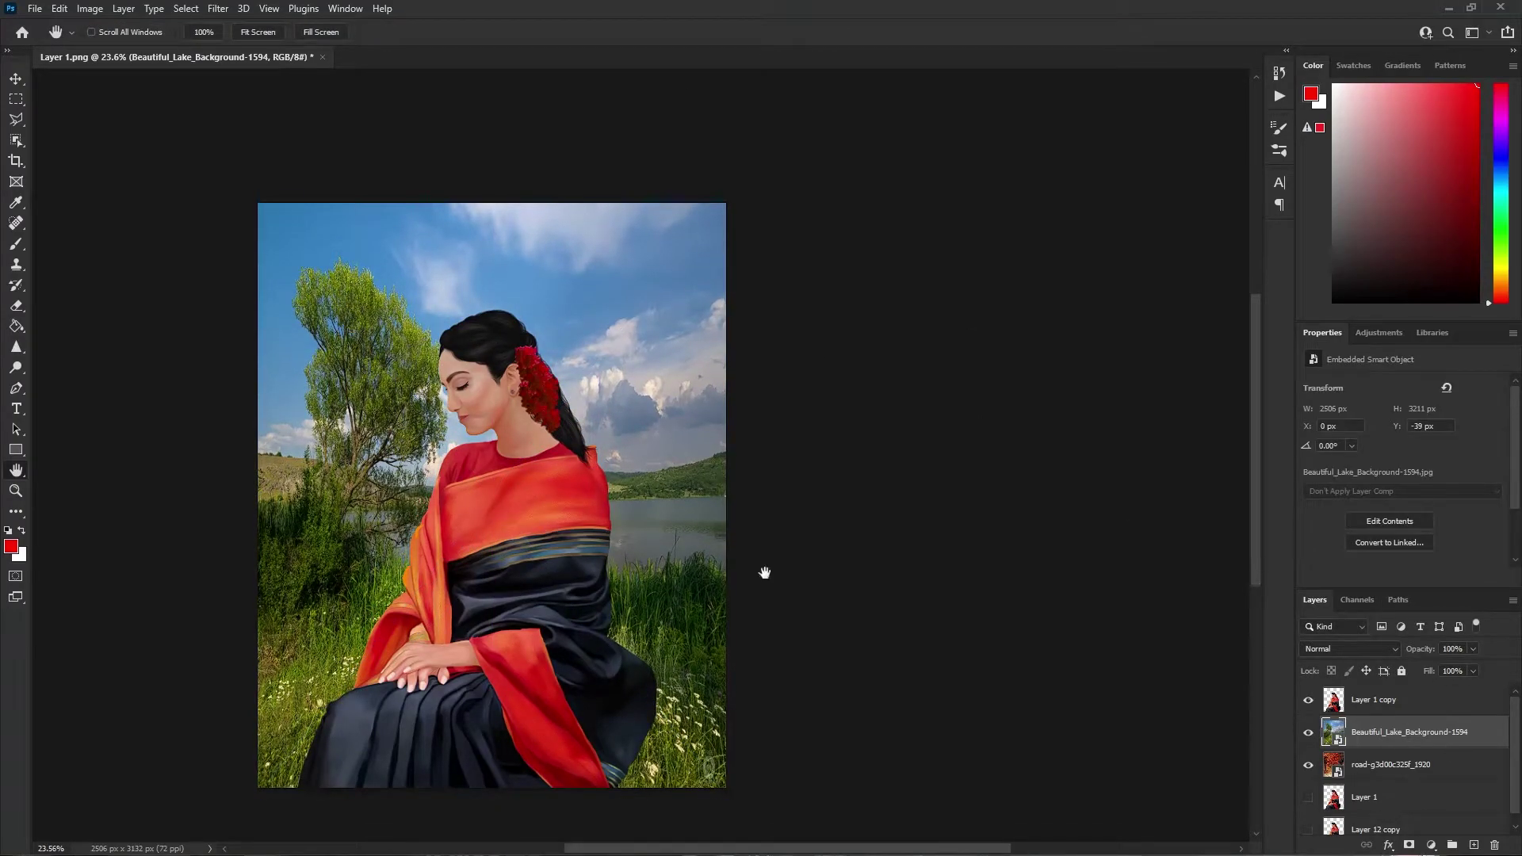
Shift the woman on Layer 1 copy toward the canvas's right edge and enlarge her slightly to about 1945 × 2566 px.
{"action": "left_click", "coordinate": [1469, 705]}
{"action": "key", "text": "ctrl+t"}
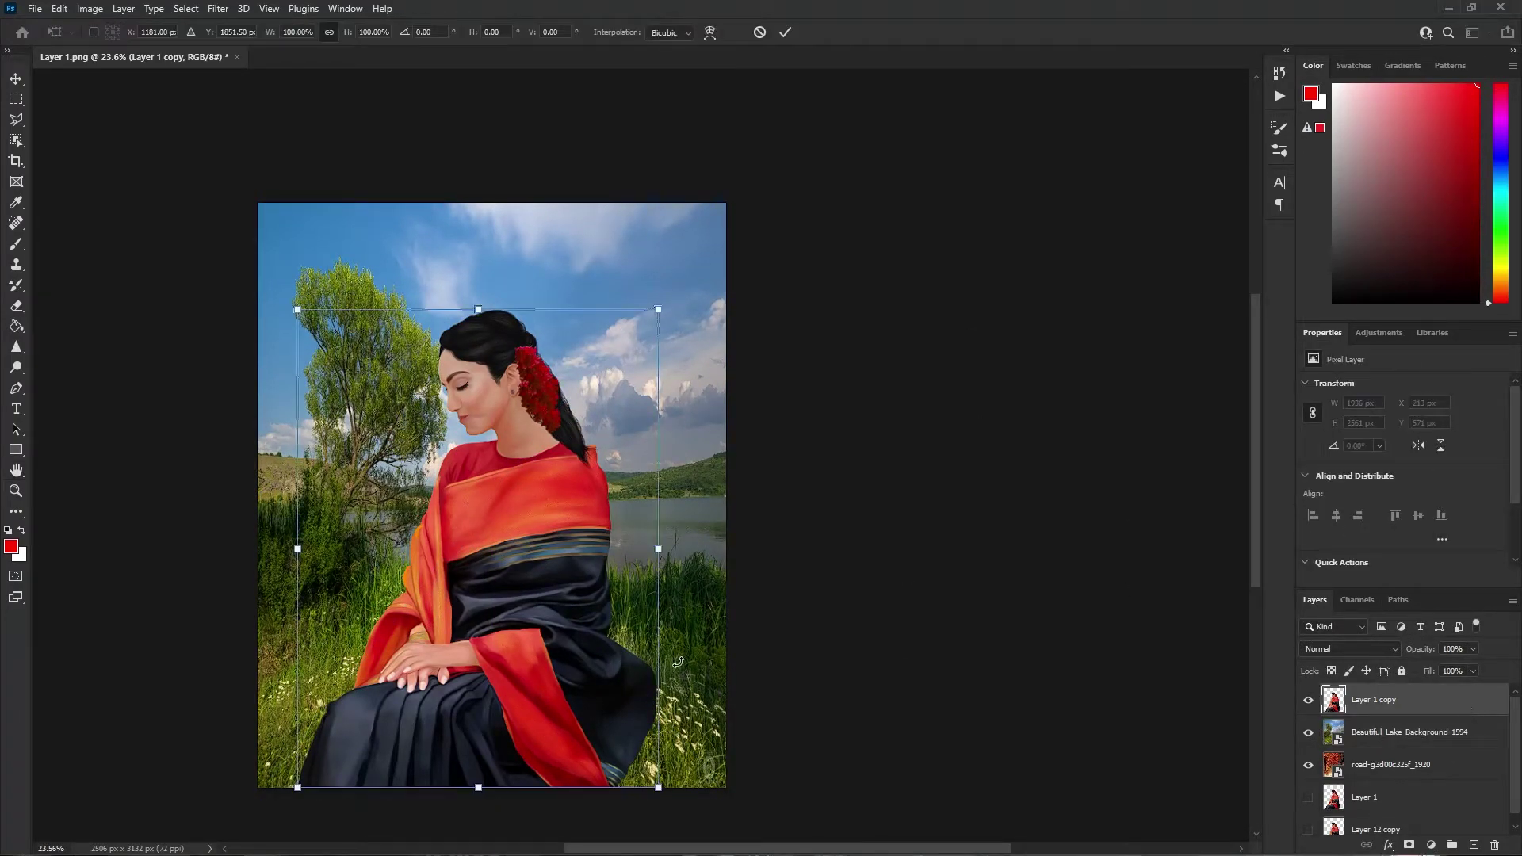
{"action": "left_click_drag", "start_coordinate": [491, 555], "coordinate": [565, 558]}
{"action": "mouse_move", "coordinate": [370, 313]}
{"action": "left_mouse_down"}
{"action": "mouse_move", "coordinate": [420, 366]}
{"action": "mouse_move", "coordinate": [372, 309]}
{"action": "left_mouse_up"}
{"action": "left_click", "coordinate": [785, 31]}
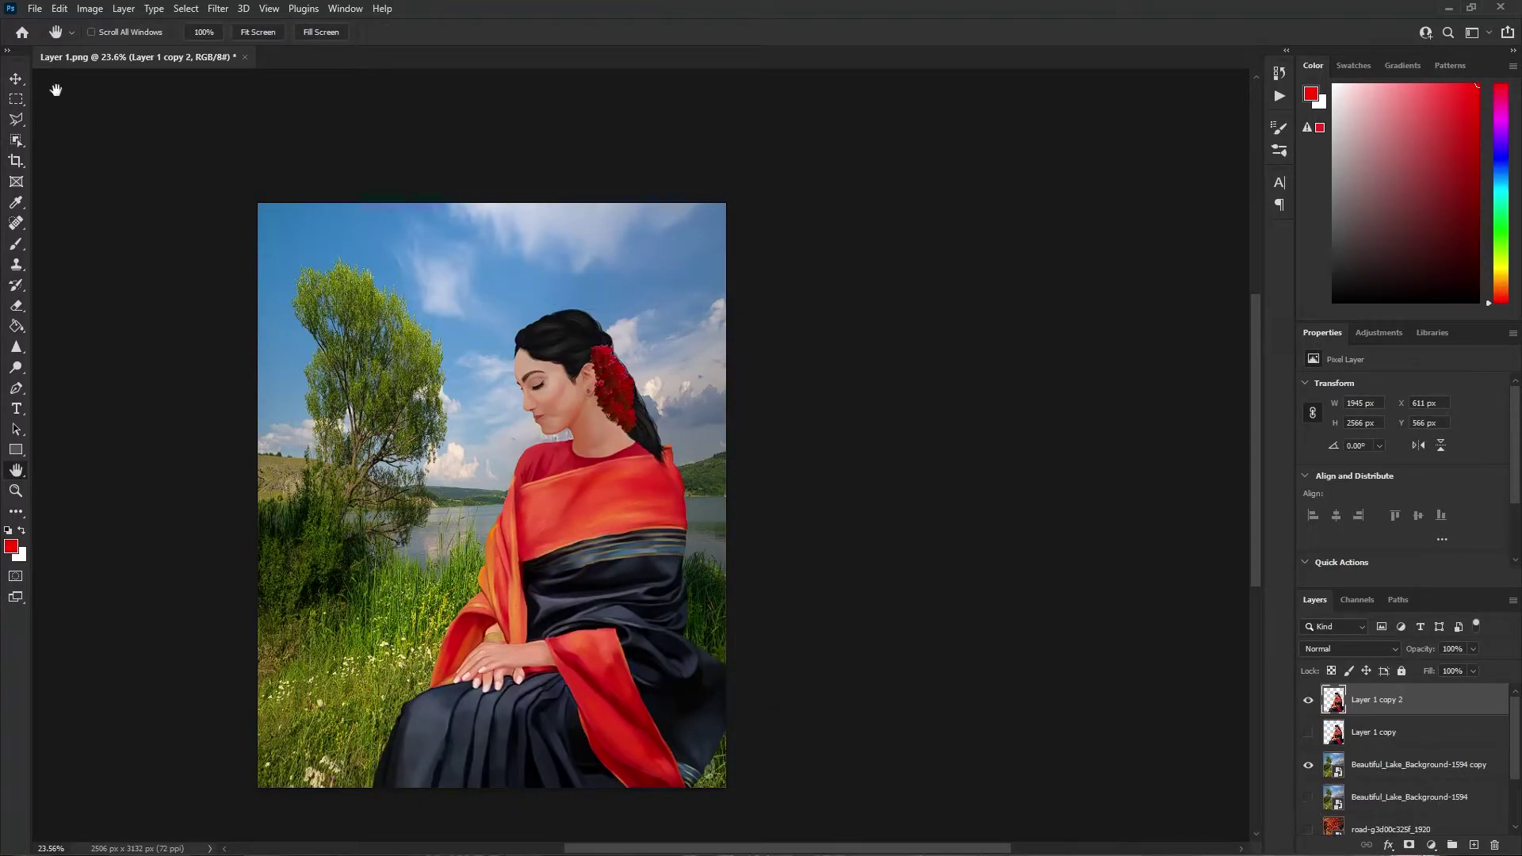
Enable the Harmonization neural filter on the woman's layer with Beautiful_Lake_Background-1594 copy as the reference image.
{"action": "left_click", "coordinate": [230, 8]}
{"action": "left_click", "coordinate": [255, 75]}
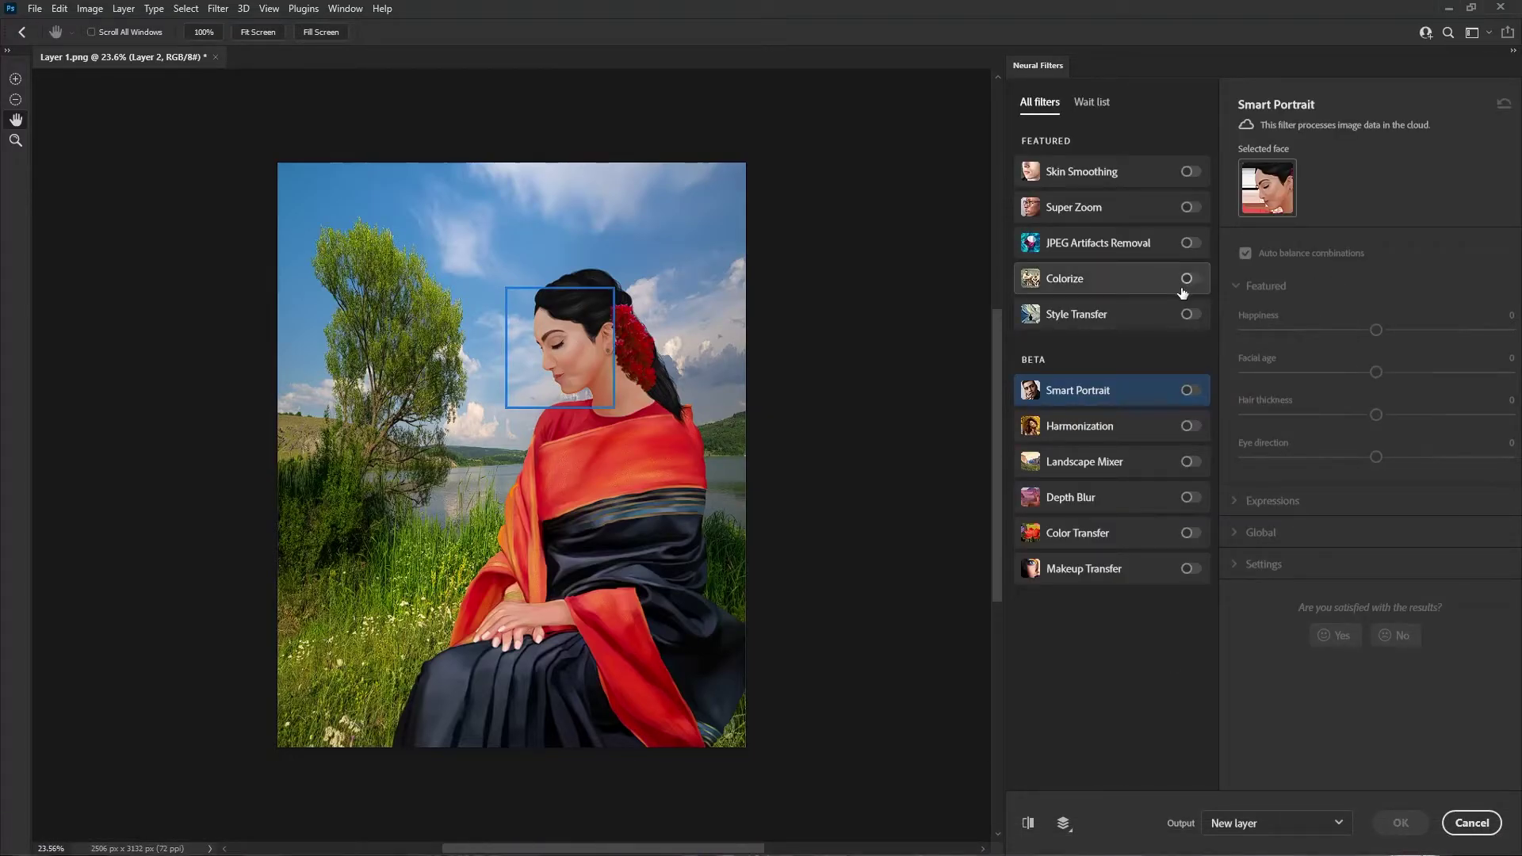
{"action": "left_click", "coordinate": [1190, 427]}
{"action": "left_click", "coordinate": [1189, 426]}
{"action": "left_click", "coordinate": [1464, 234]}
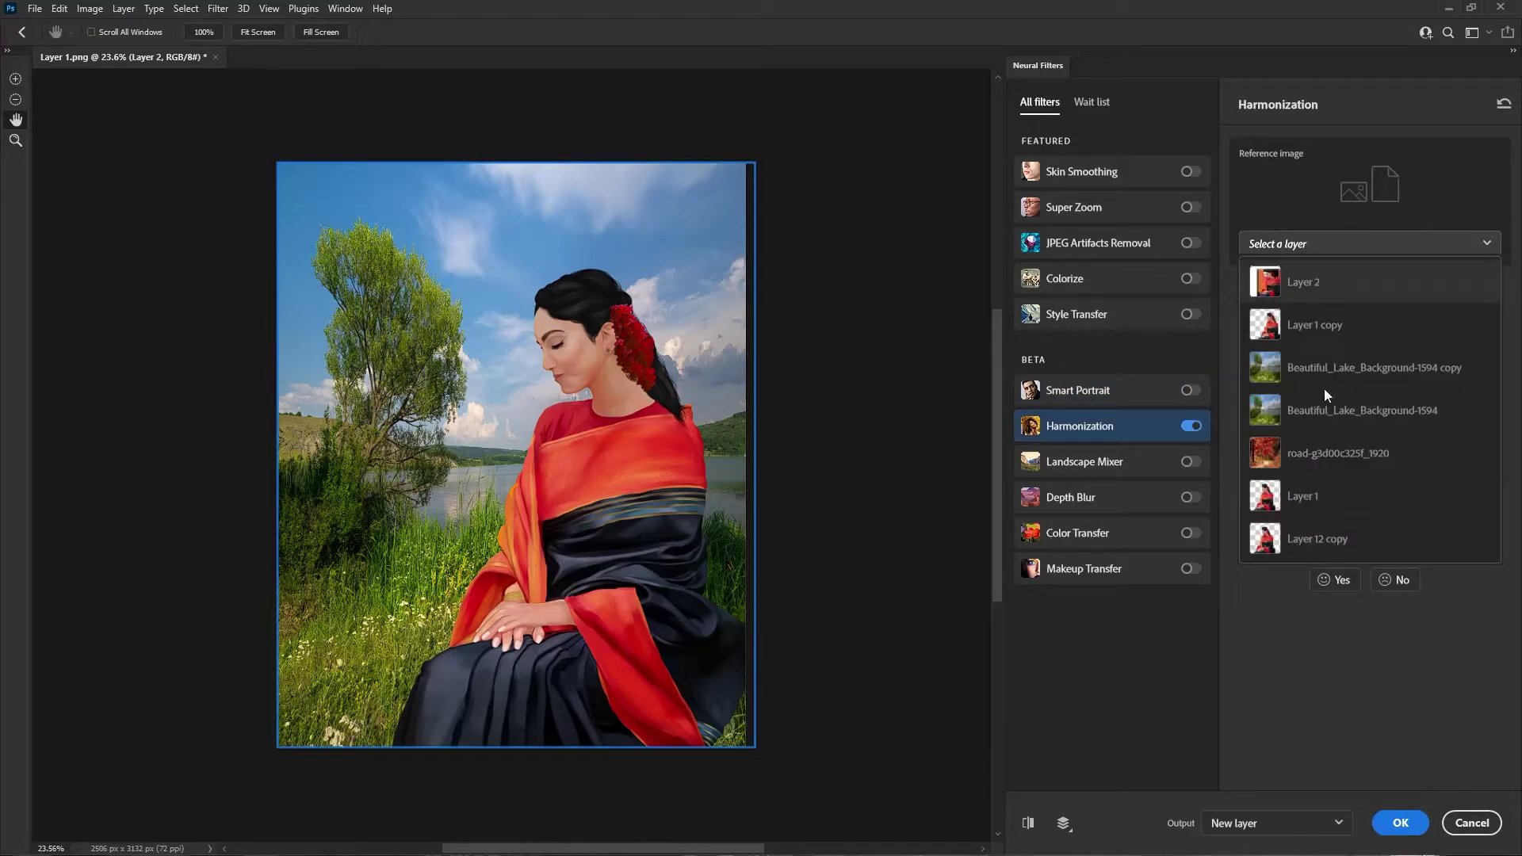
{"action": "left_click", "coordinate": [1362, 366]}
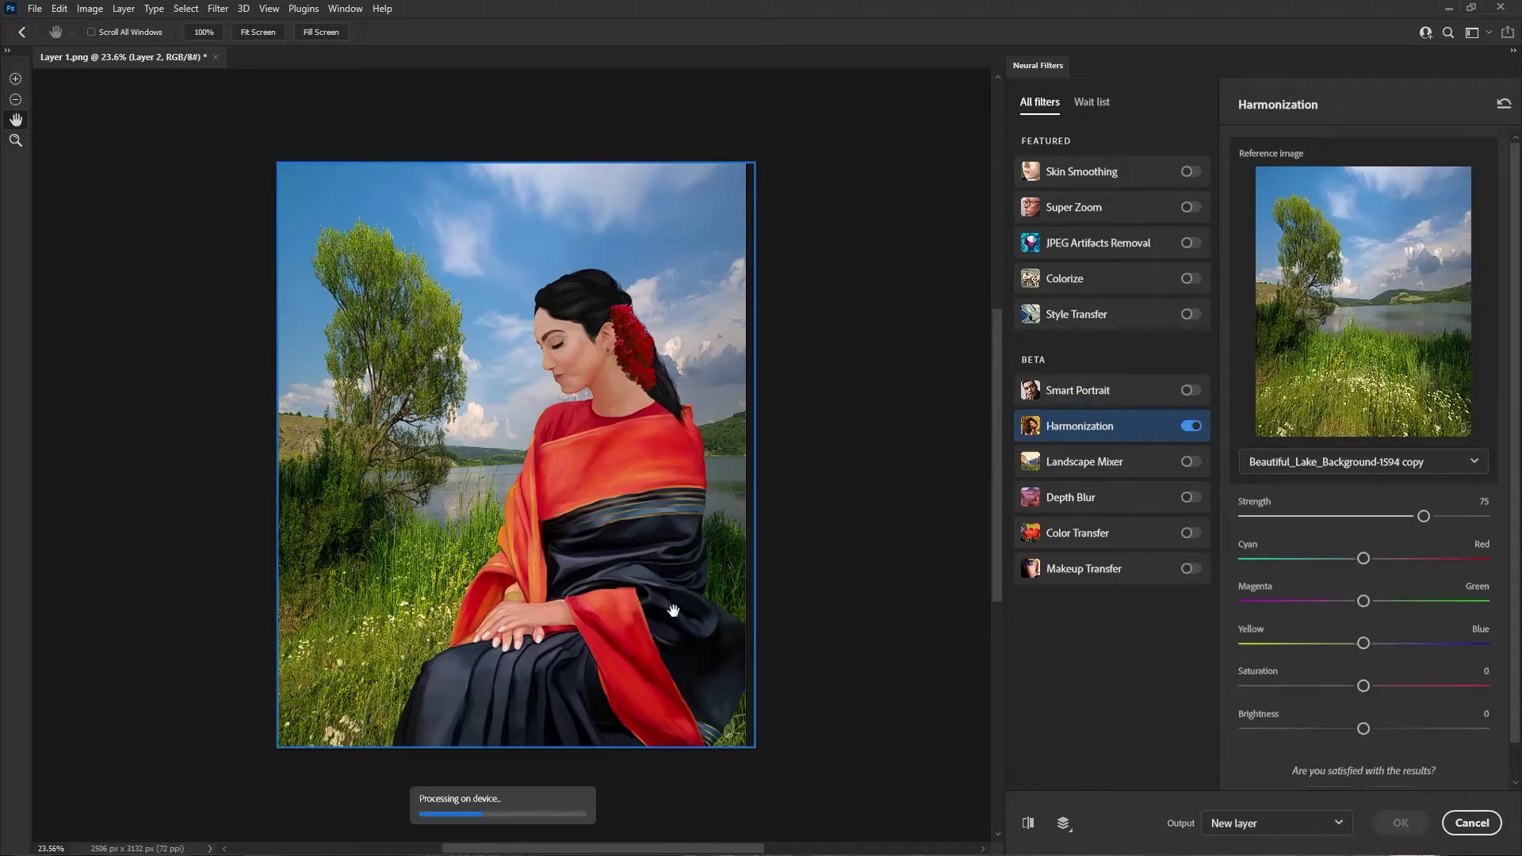
Set Harmonization Strength to 5 and Saturation to +9, and shift the Cyan/Red balance slightly toward red.
{"action": "scroll", "coordinate": [607, 427], "scroll_direction": "up", "scroll_amount": 3}
{"action": "left_click_drag", "start_coordinate": [1423, 516], "coordinate": [1252, 515]}
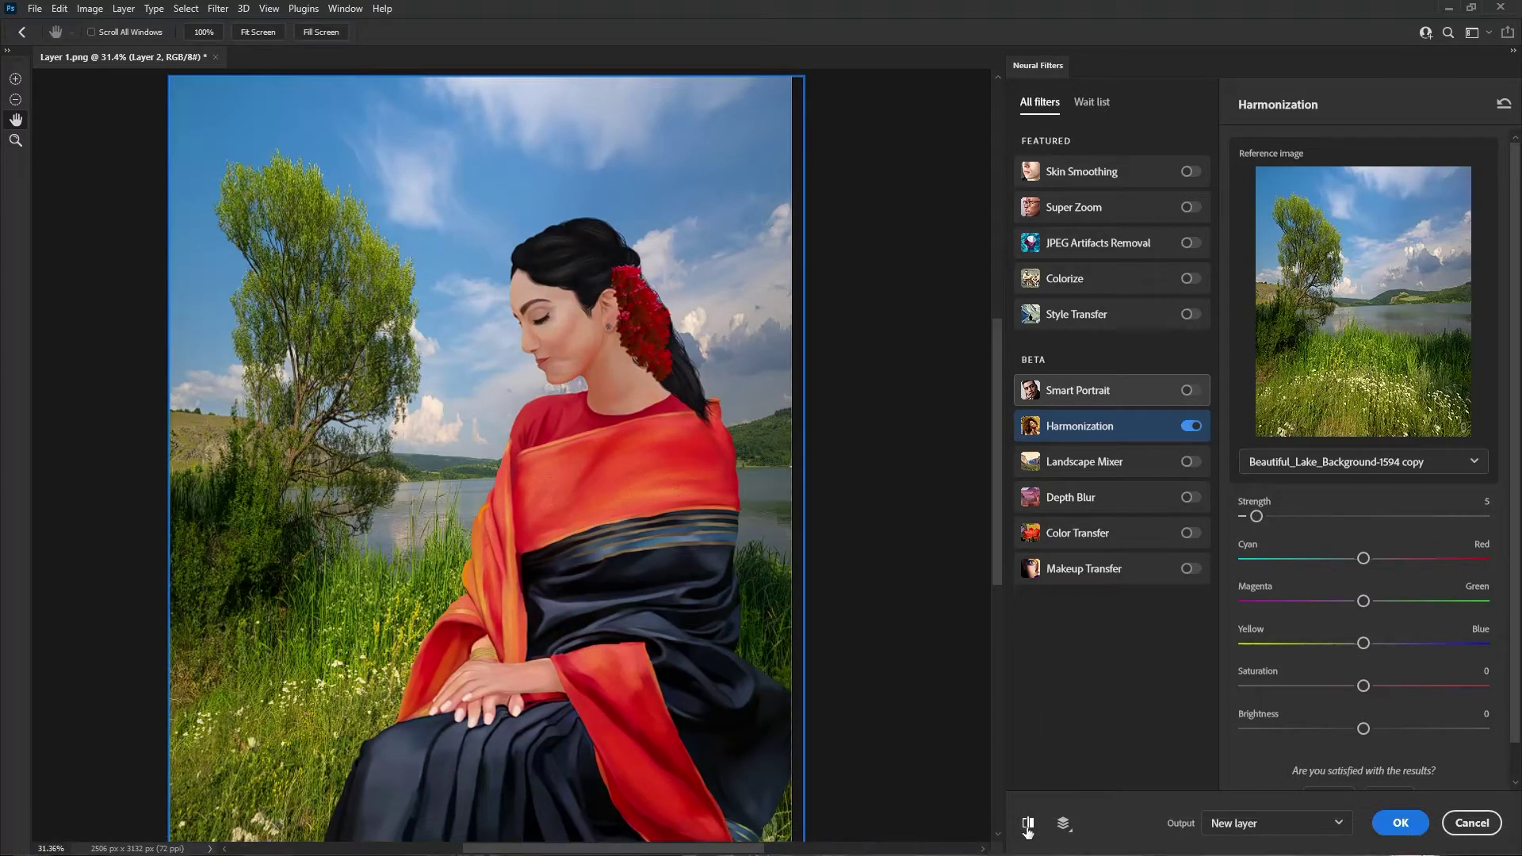
{"action": "left_click_drag", "start_coordinate": [1364, 558], "coordinate": [1393, 560]}
{"action": "left_click_drag", "start_coordinate": [1364, 686], "coordinate": [1386, 686]}
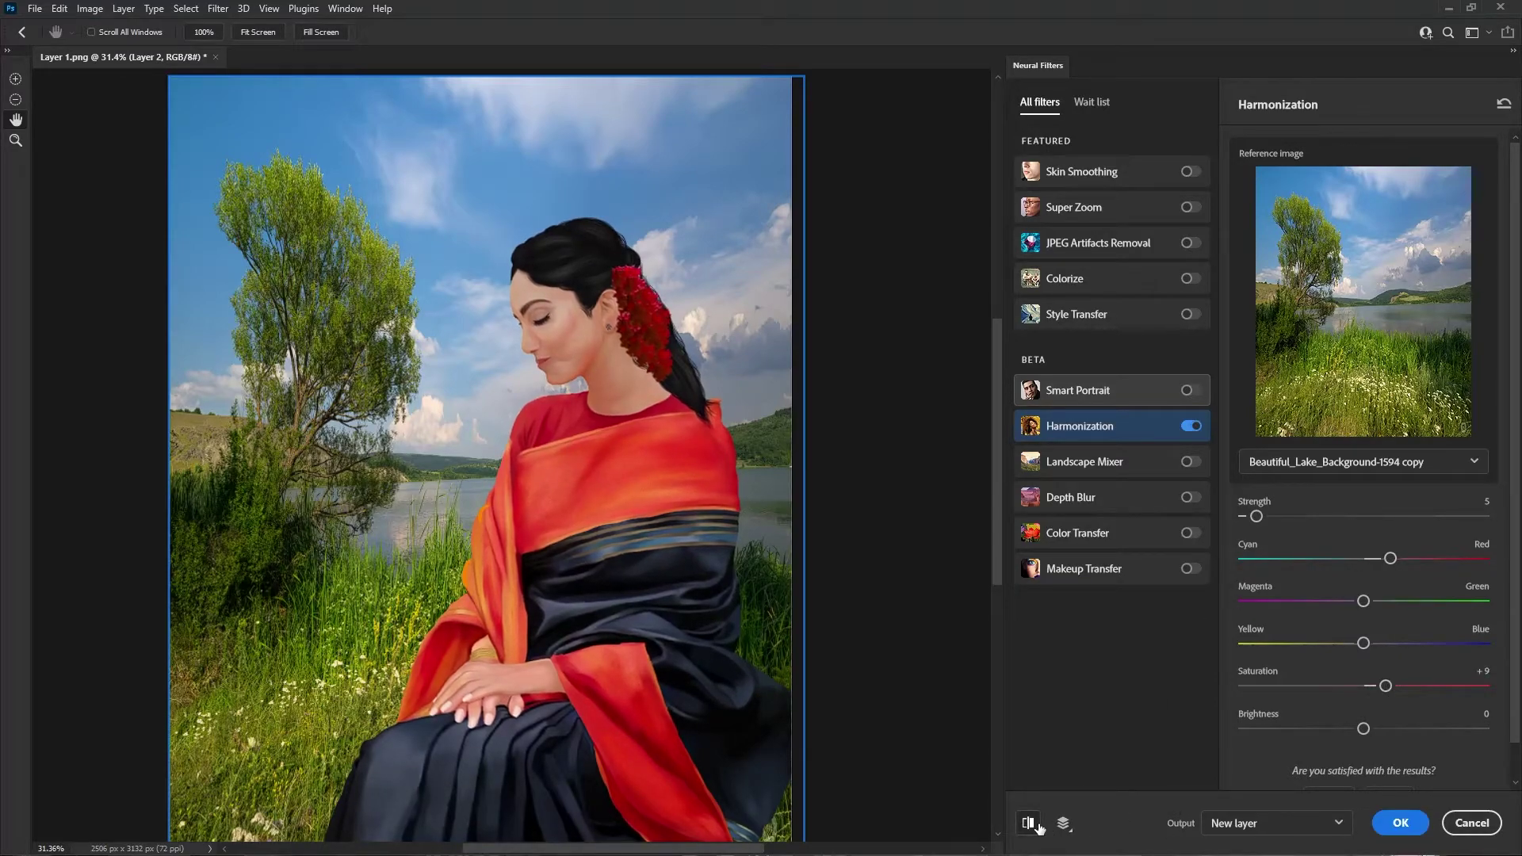
Apply the Harmonization result as a new layer, duplicate that layer, and hide Layer 1 copy 2.
{"action": "left_click", "coordinate": [1401, 823]}
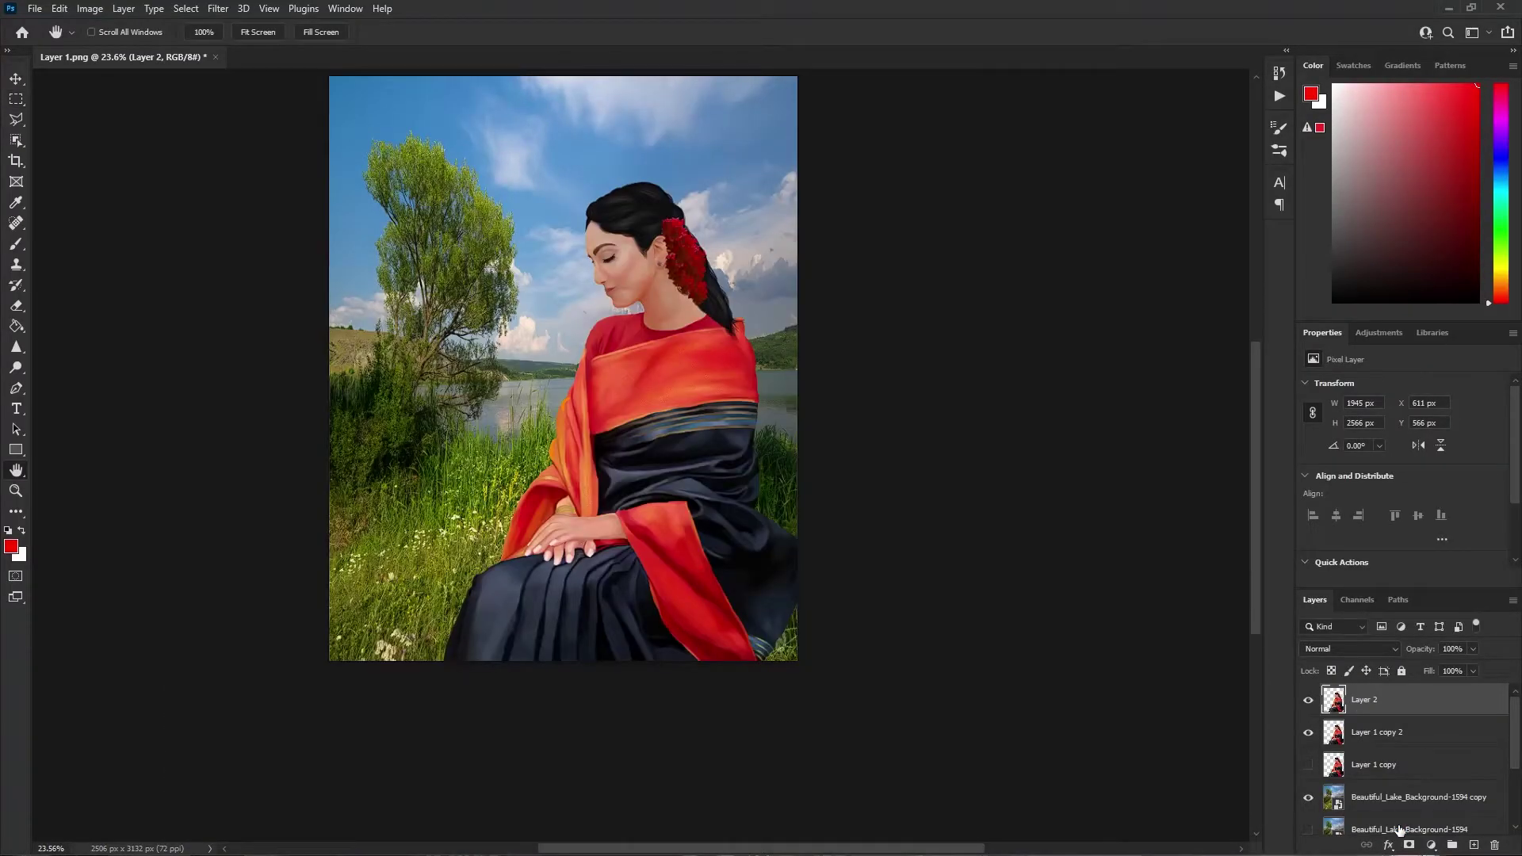
{"action": "scroll", "coordinate": [1003, 539], "scroll_direction": "up", "scroll_amount": 1}
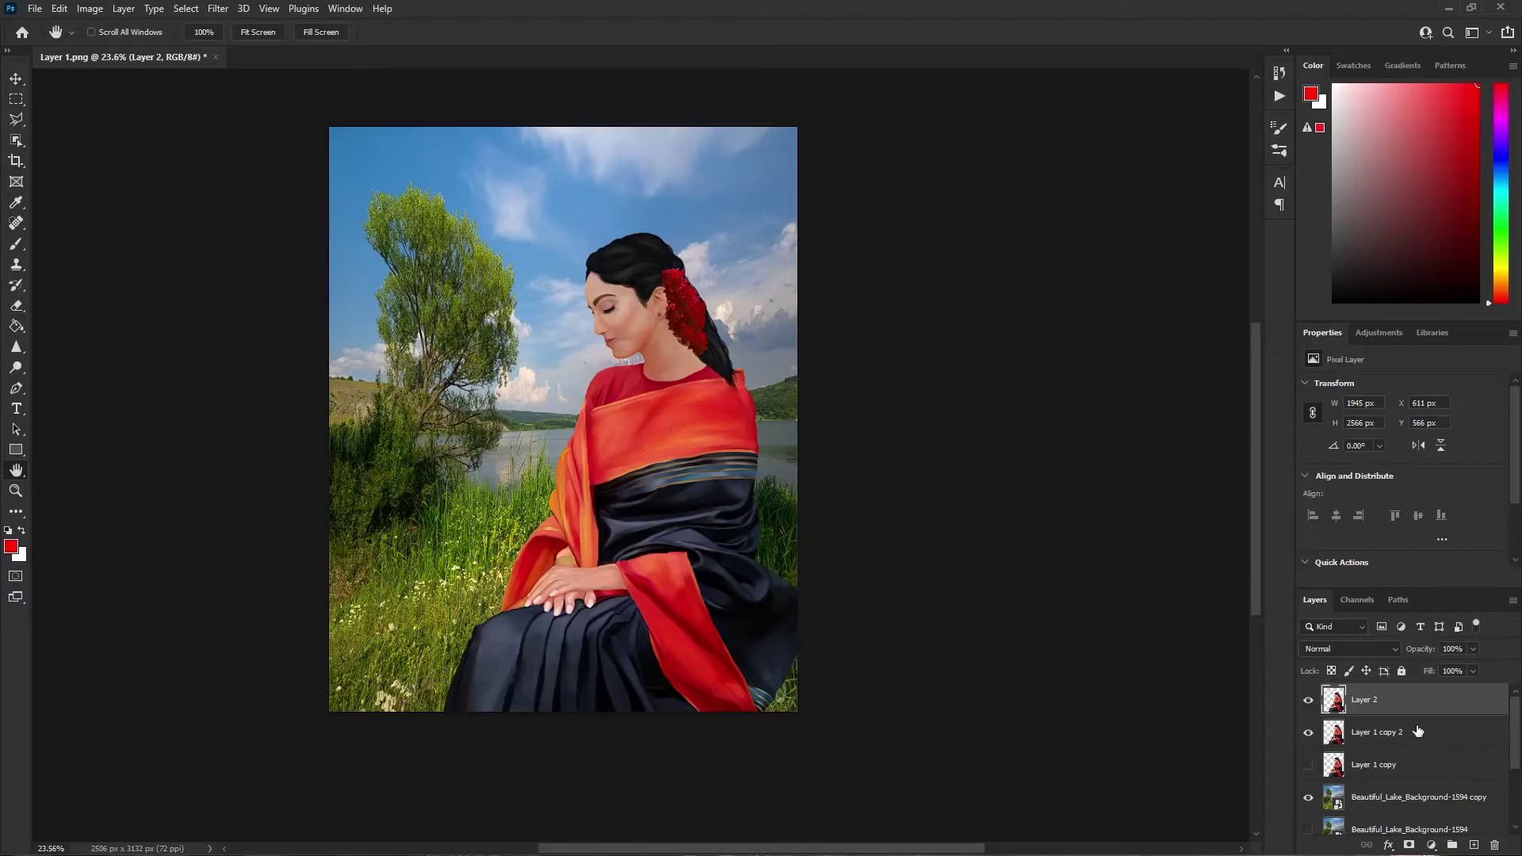
{"action": "key", "text": "ctrl+j"}
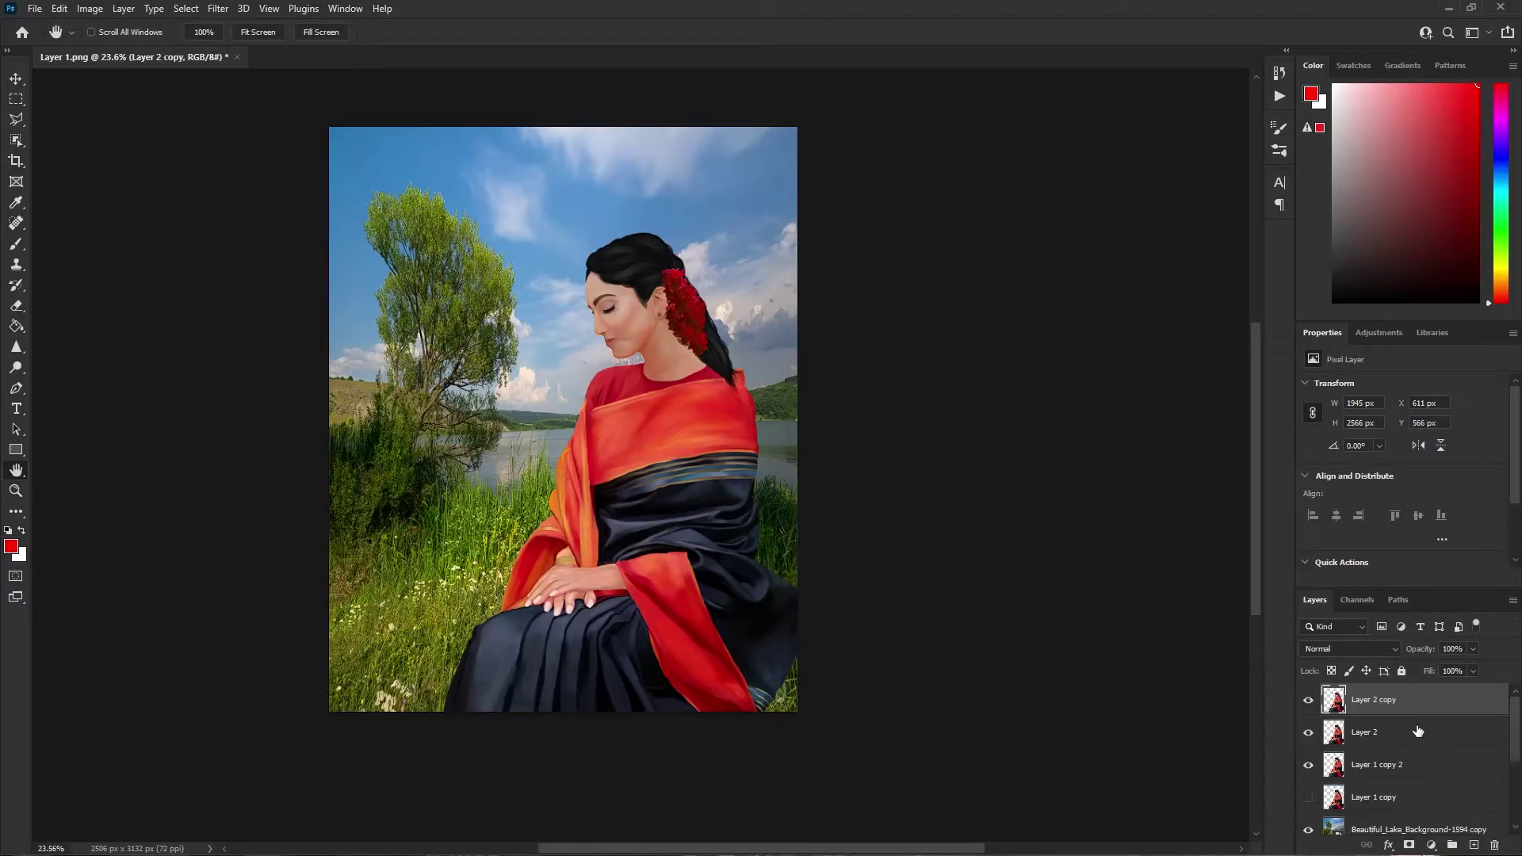
{"action": "left_click", "coordinate": [1320, 767]}
{"action": "left_click", "coordinate": [1309, 766]}
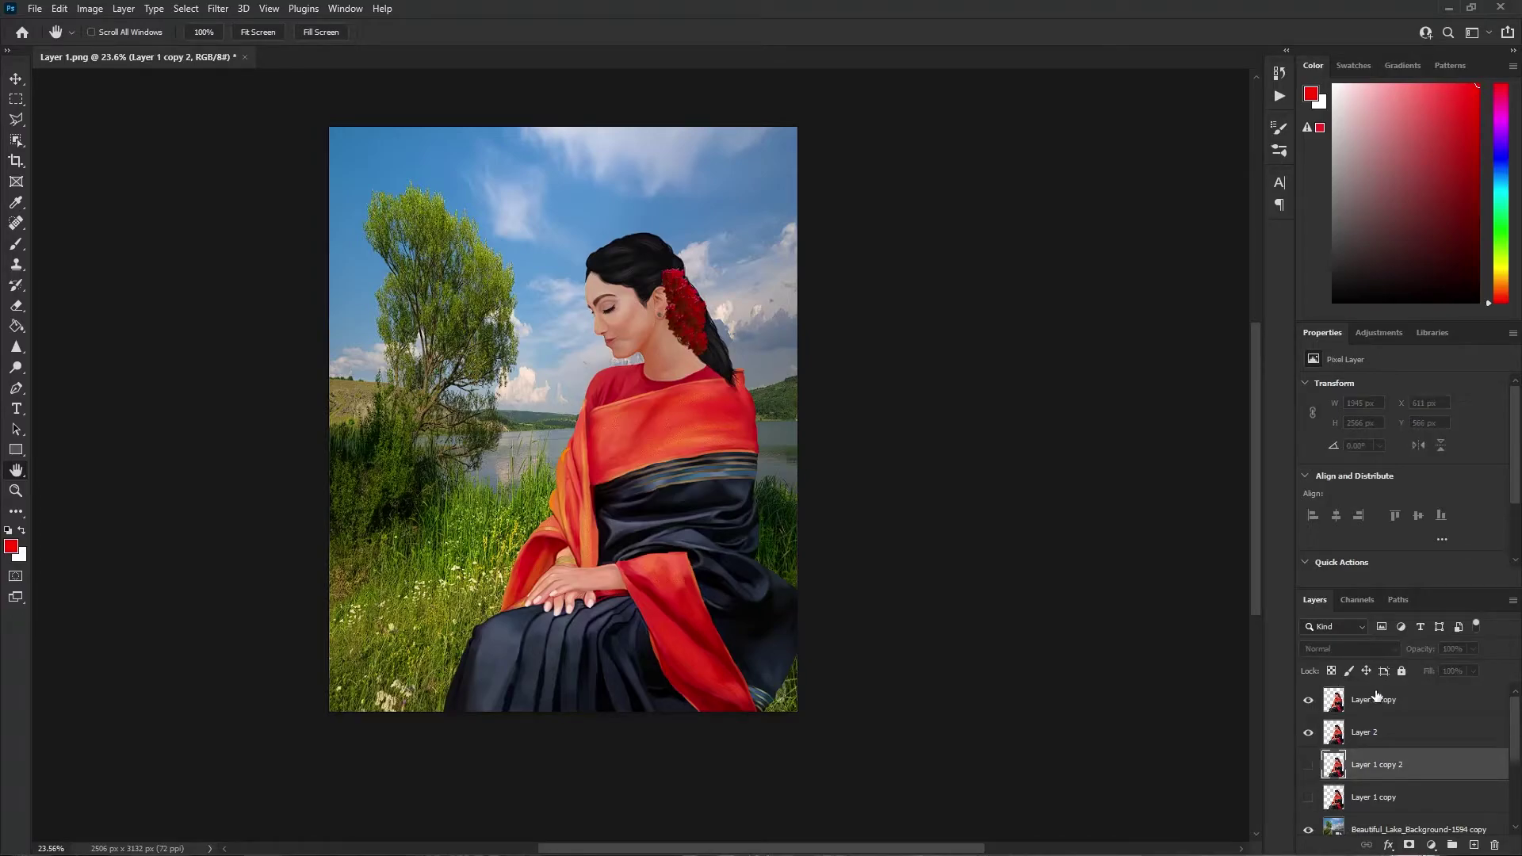
Blur Layer 2 copy with a Gaussian Blur of 7.0 pixels radius and place it beneath Layer 2.
{"action": "left_click", "coordinate": [1376, 697]}
{"action": "left_click", "coordinate": [218, 8]}
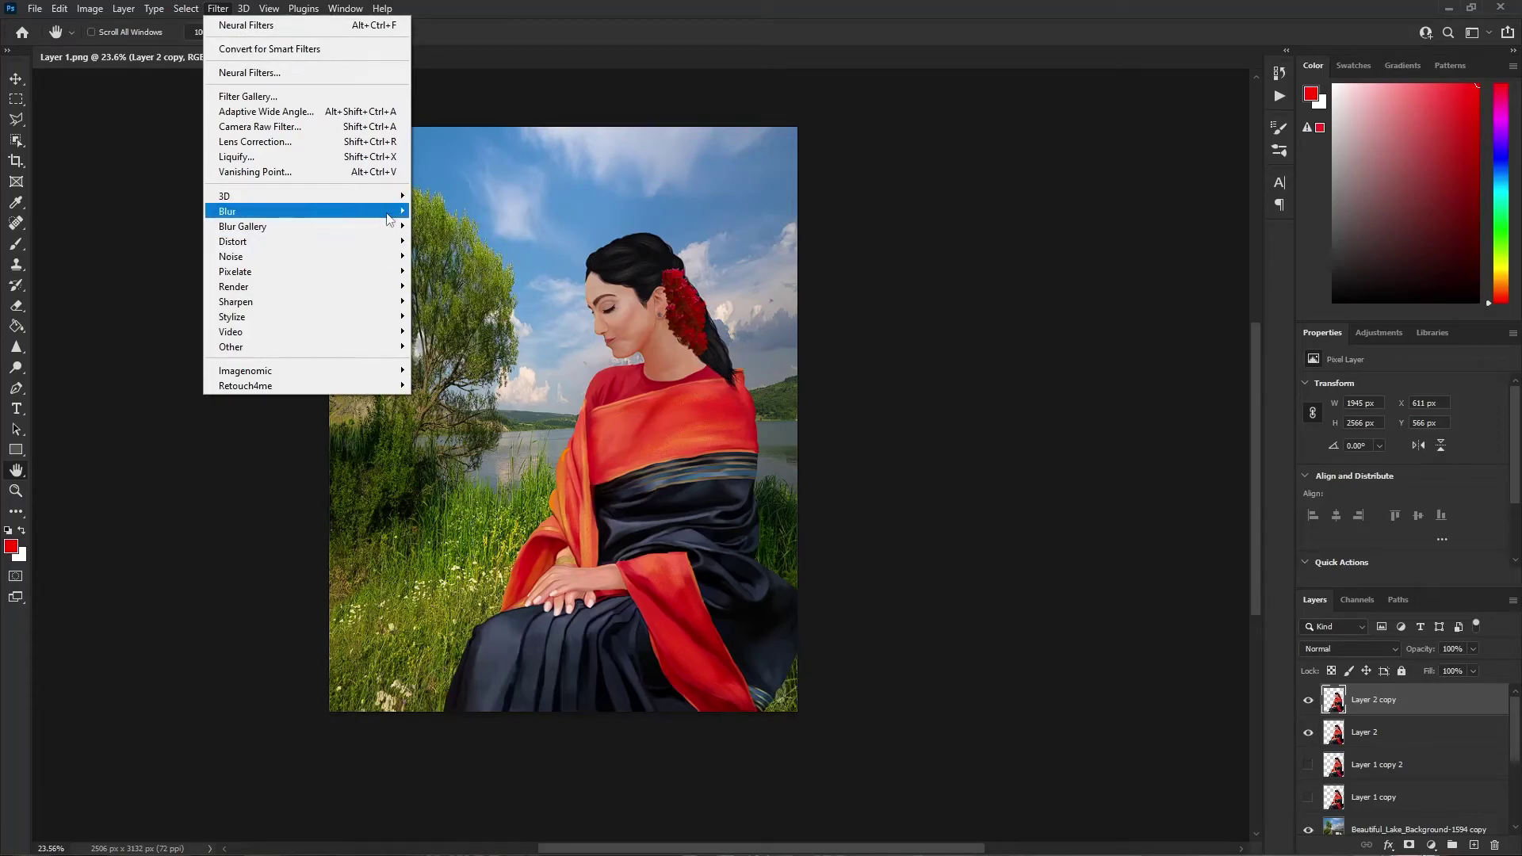
{"action": "mouse_move", "coordinate": [392, 212]}
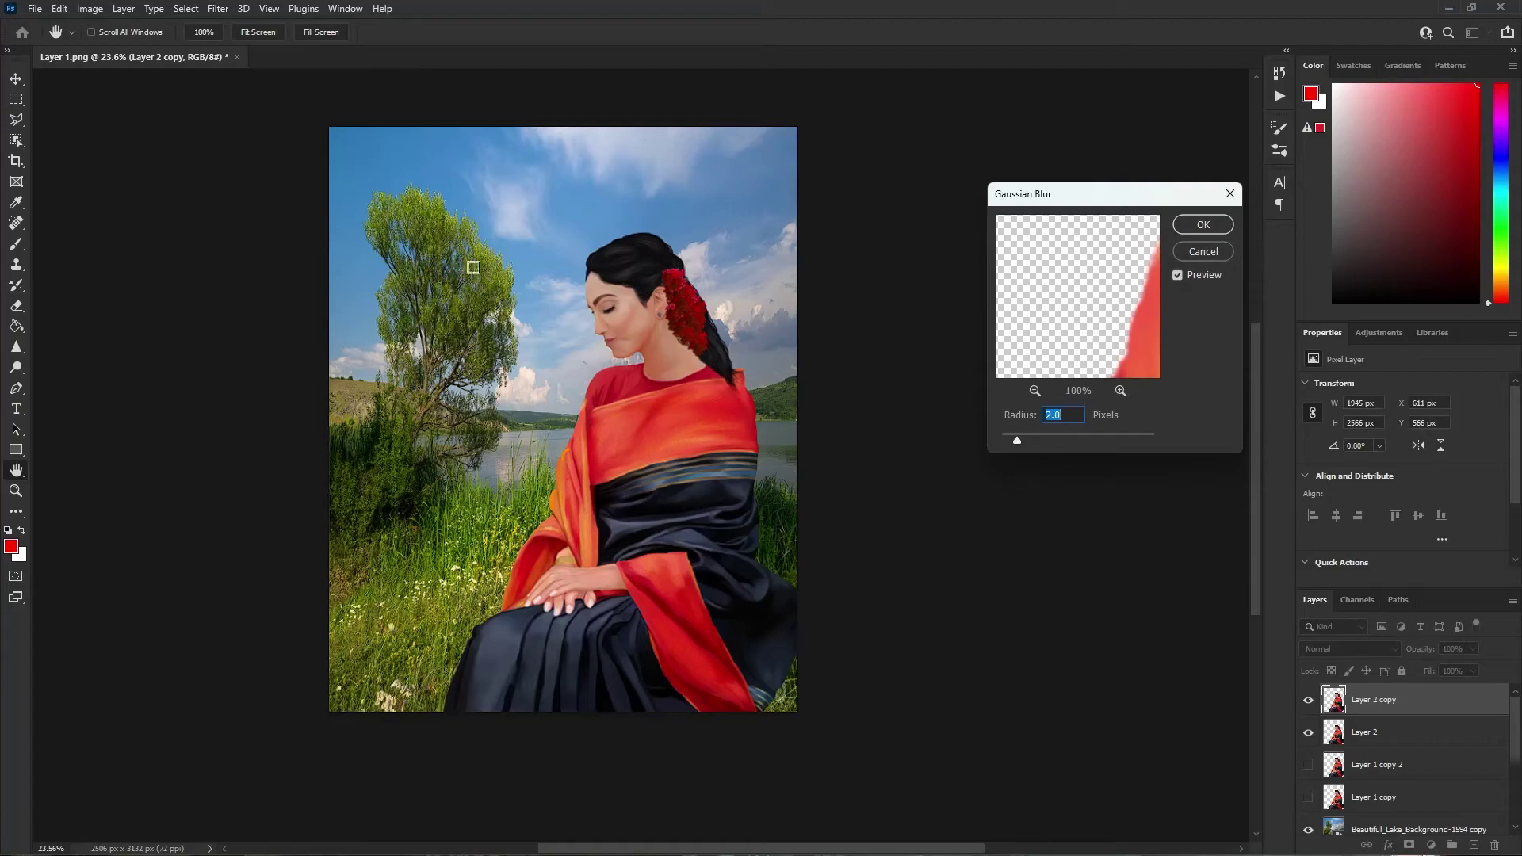
{"action": "left_click", "coordinate": [1031, 441]}
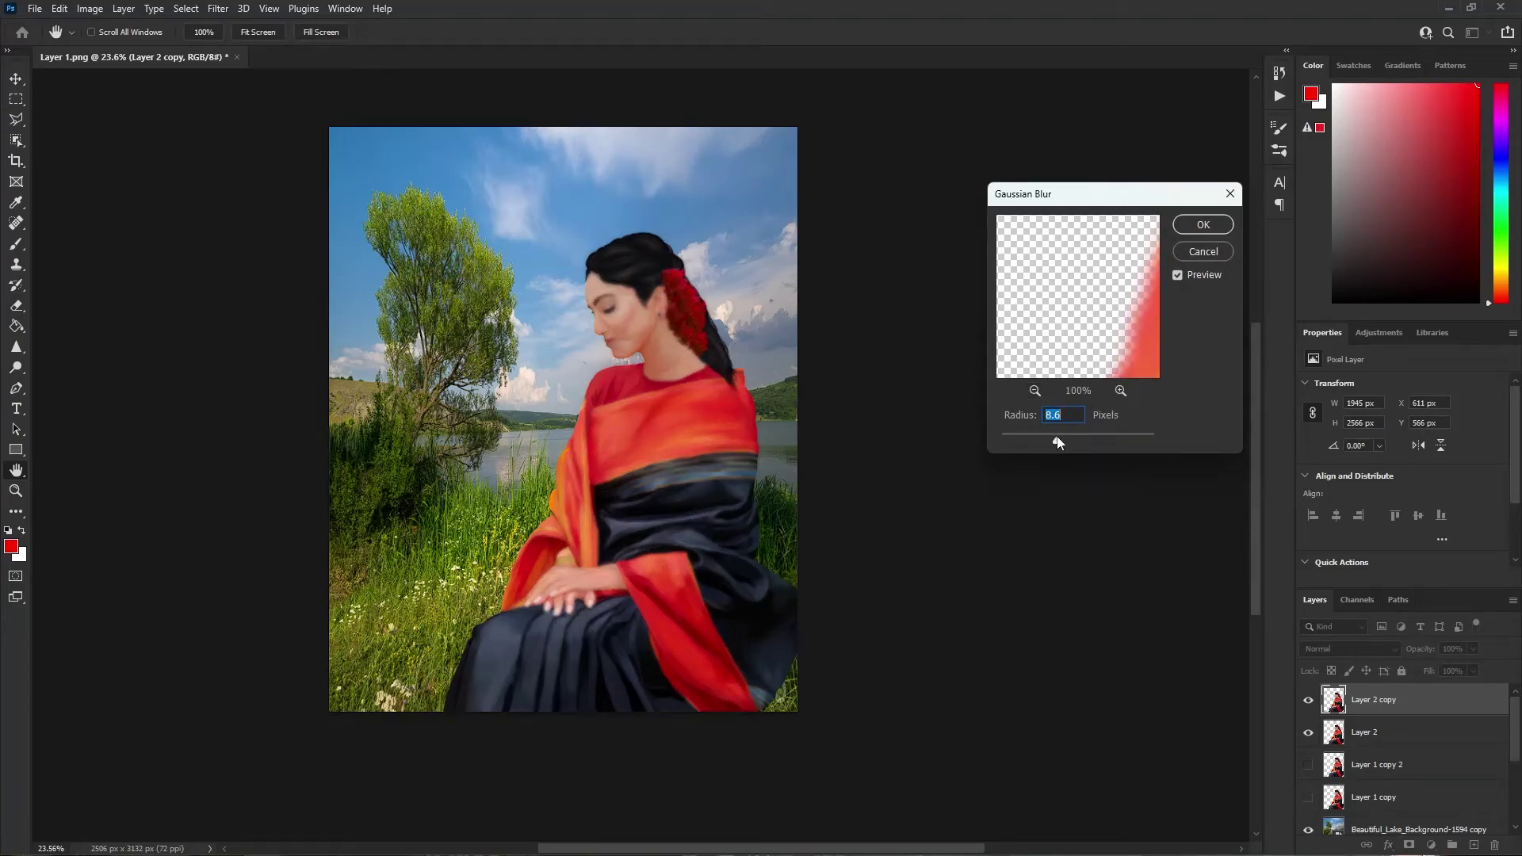
{"action": "mouse_move", "coordinate": [1053, 441]}
{"action": "left_mouse_down"}
{"action": "mouse_move", "coordinate": [1092, 442]}
{"action": "mouse_move", "coordinate": [1039, 441]}
{"action": "left_mouse_up"}
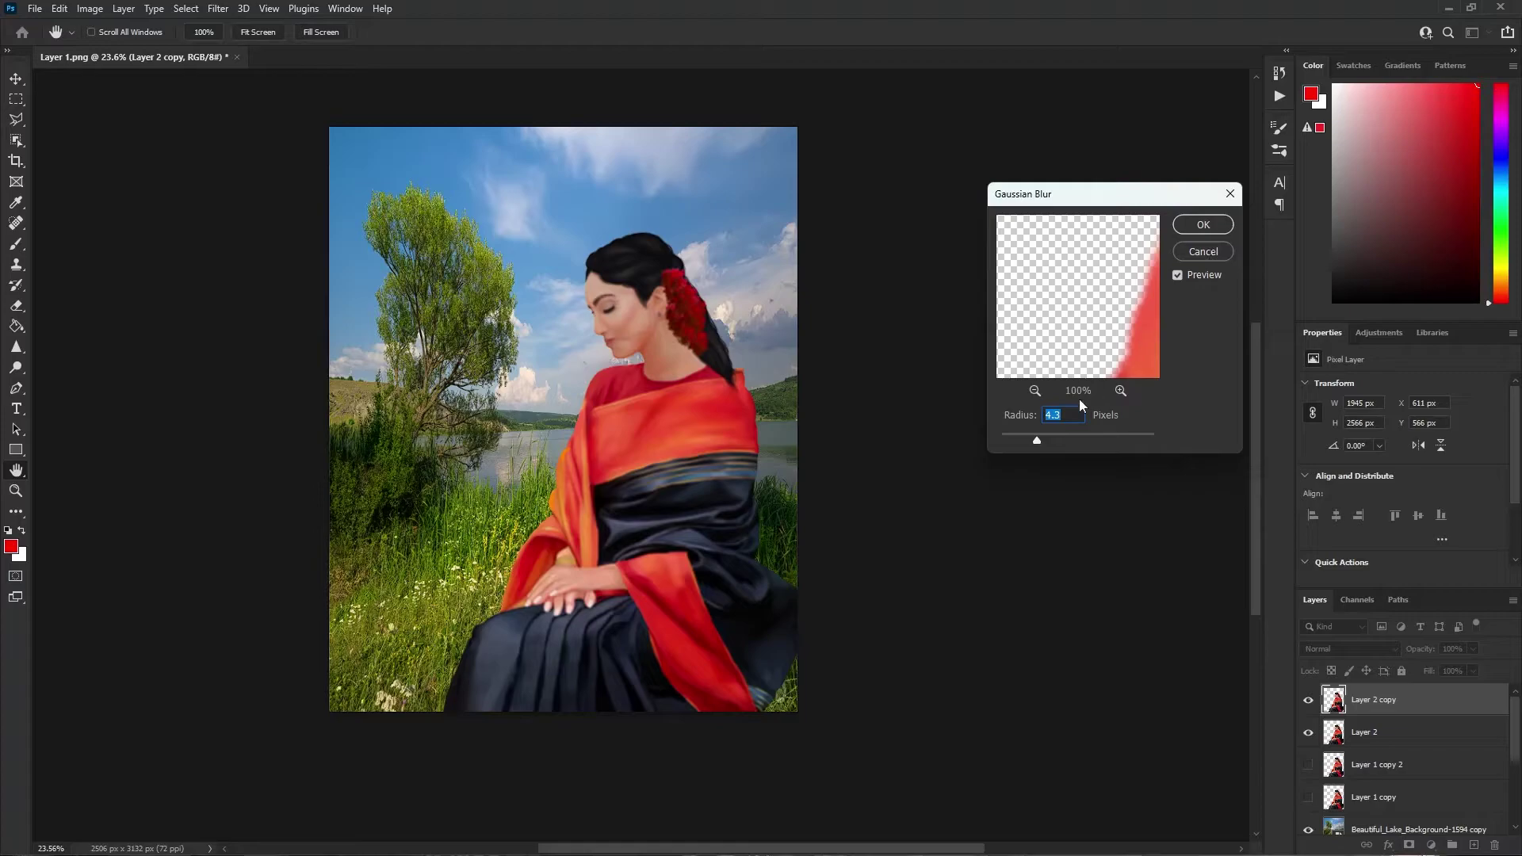
{"action": "left_click_drag", "start_coordinate": [1041, 441], "coordinate": [1051, 441]}
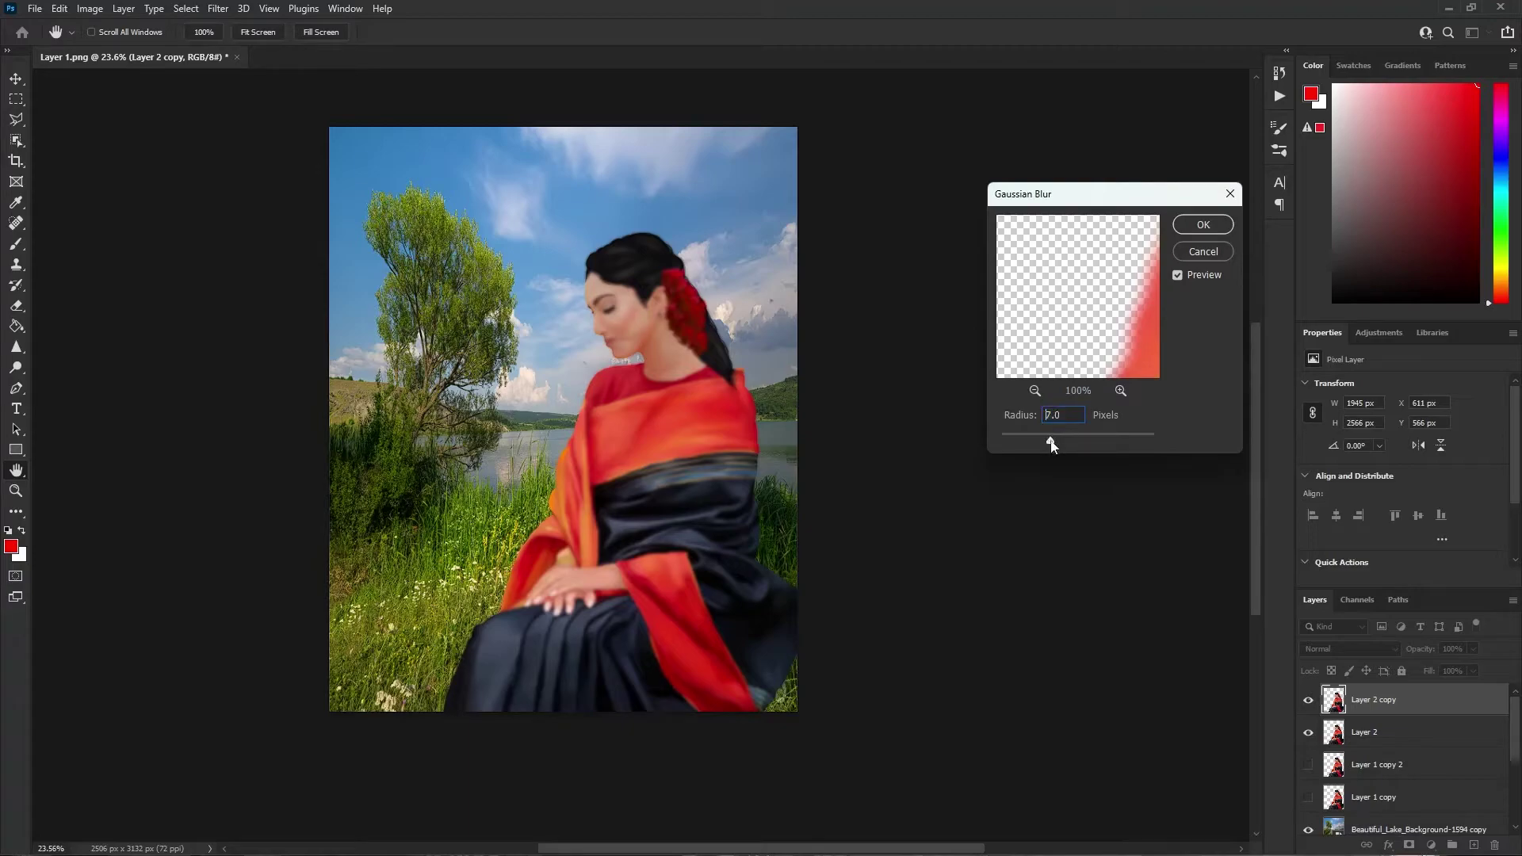
{"action": "left_click", "coordinate": [1212, 230]}
{"action": "left_click_drag", "start_coordinate": [1439, 708], "coordinate": [1437, 741]}
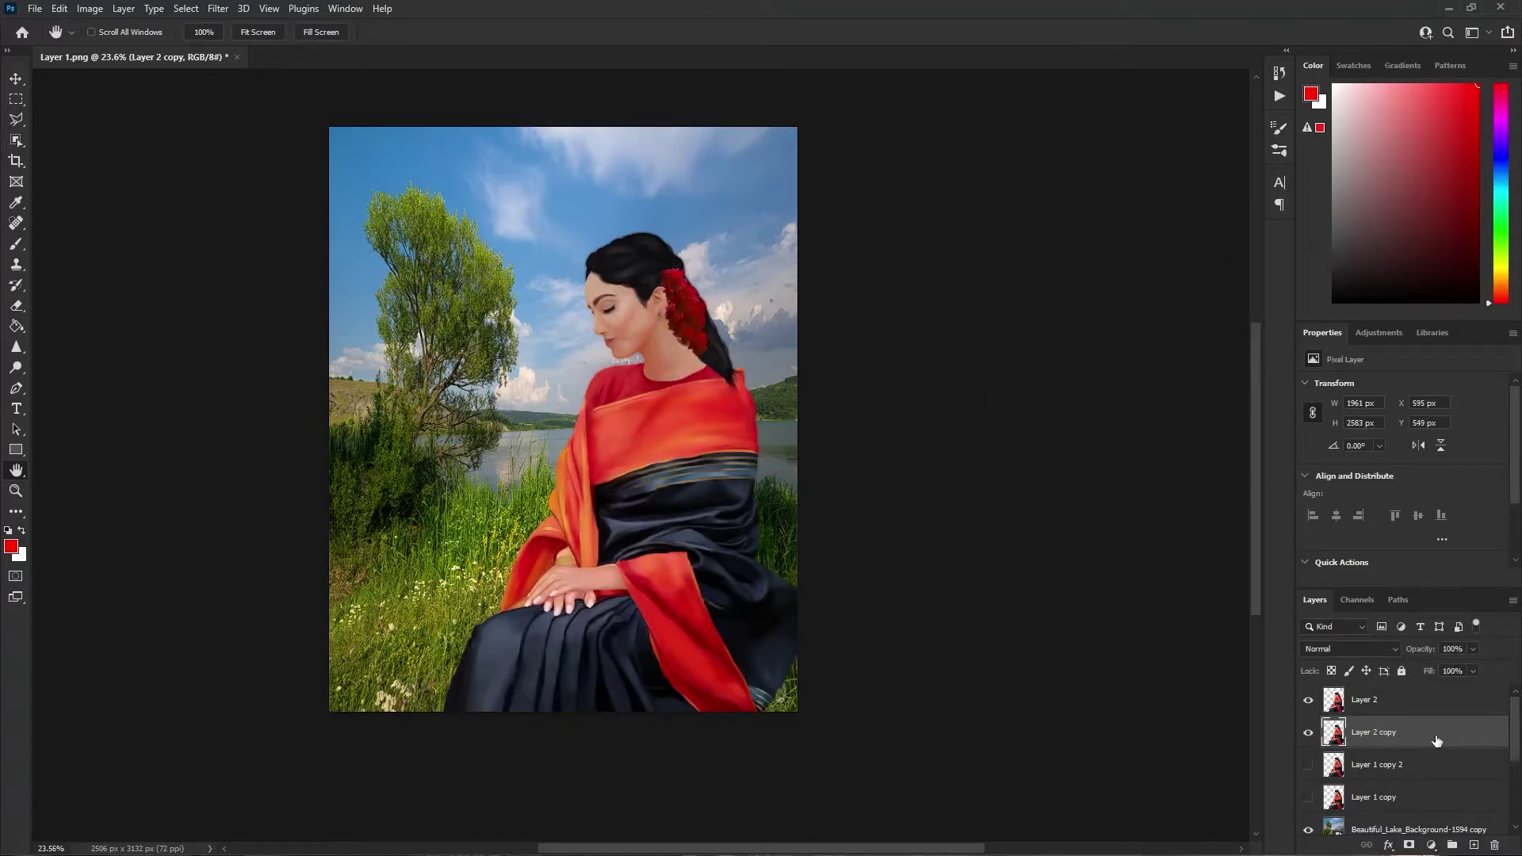
Darken and deepen the colors of the Beautiful_Lake_Background-1594 copy layer with the Camera Raw Filter.
{"action": "scroll", "coordinate": [1439, 810], "scroll_direction": "down", "scroll_amount": 1}
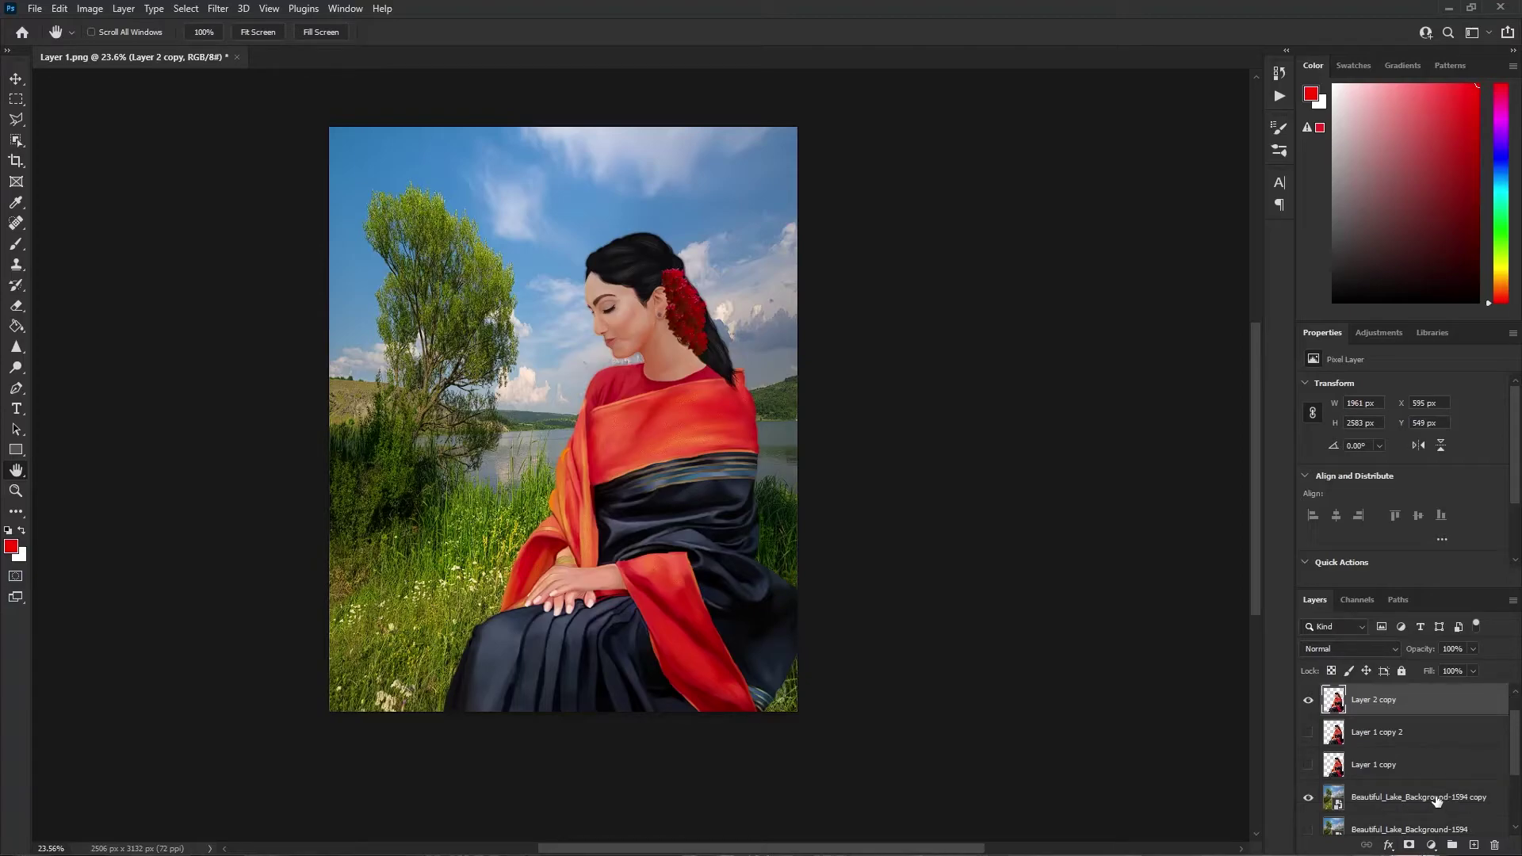
{"action": "left_click", "coordinate": [1437, 799]}
{"action": "left_click", "coordinate": [219, 8]}
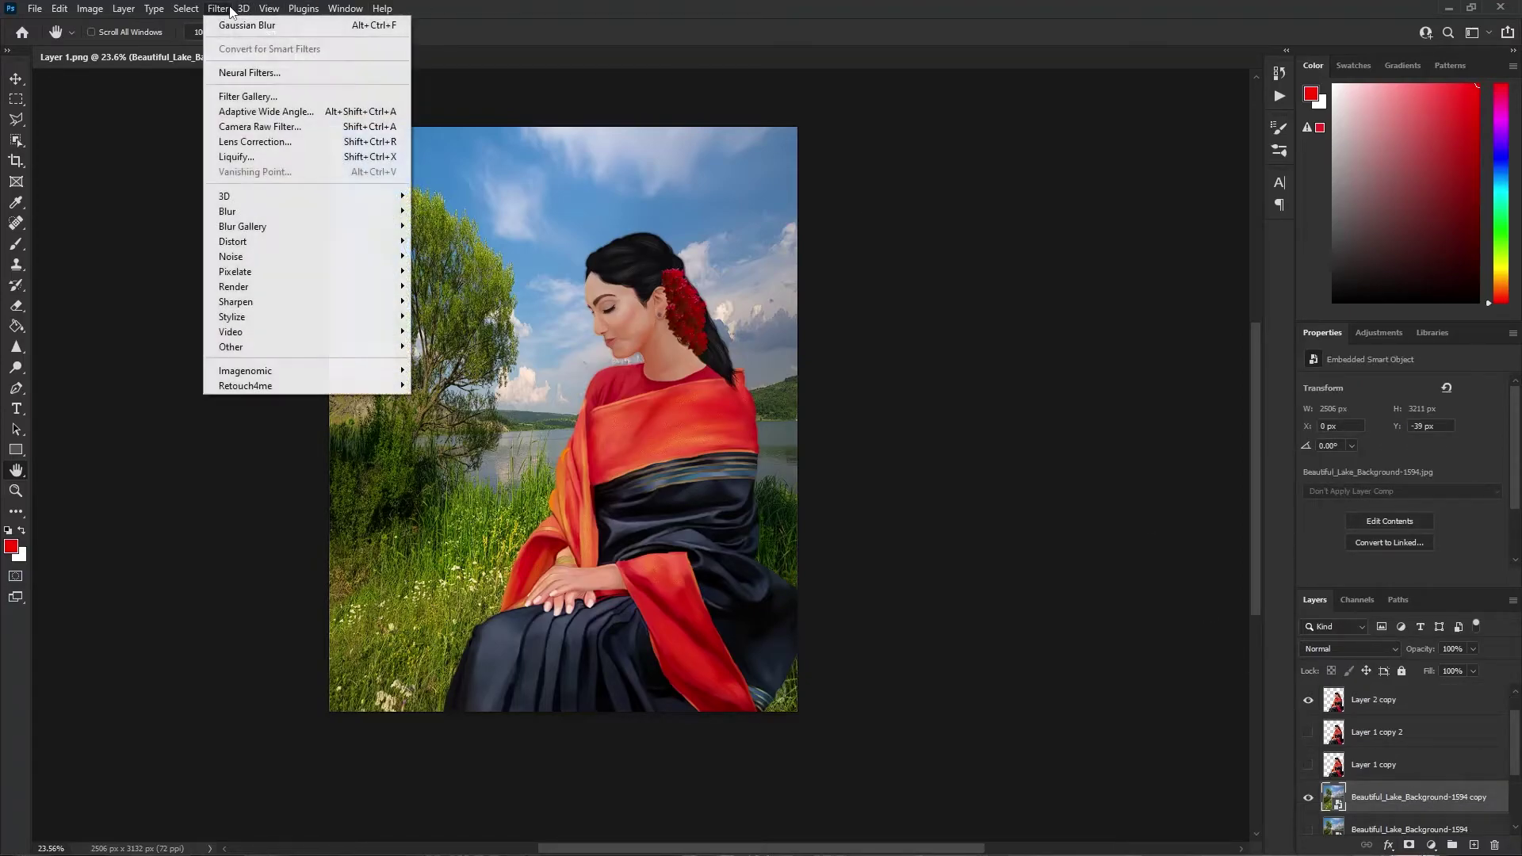
{"action": "mouse_move", "coordinate": [273, 215]}
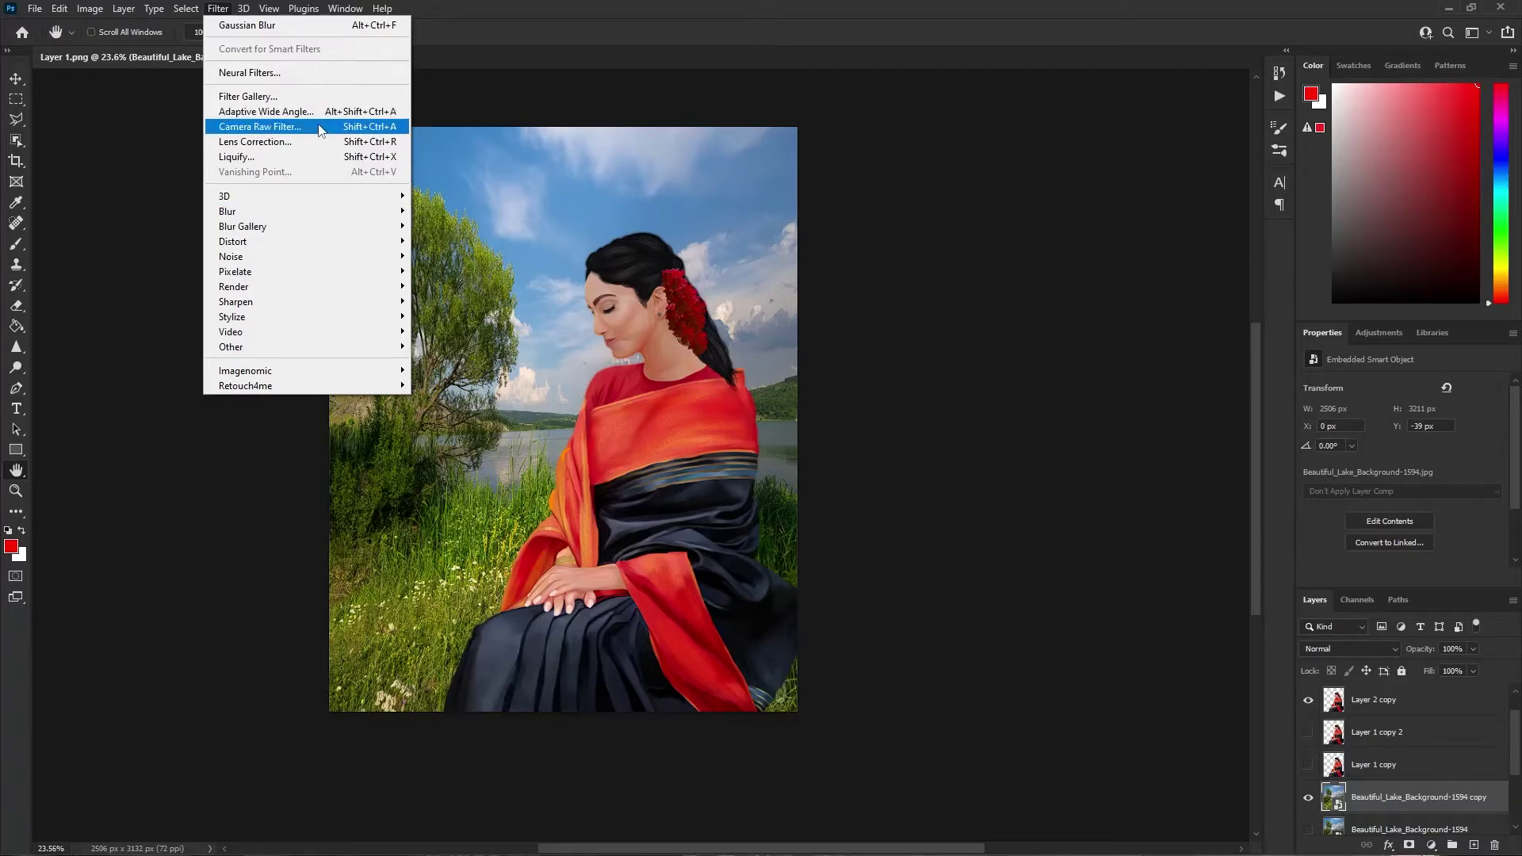
{"action": "left_click", "coordinate": [317, 127]}
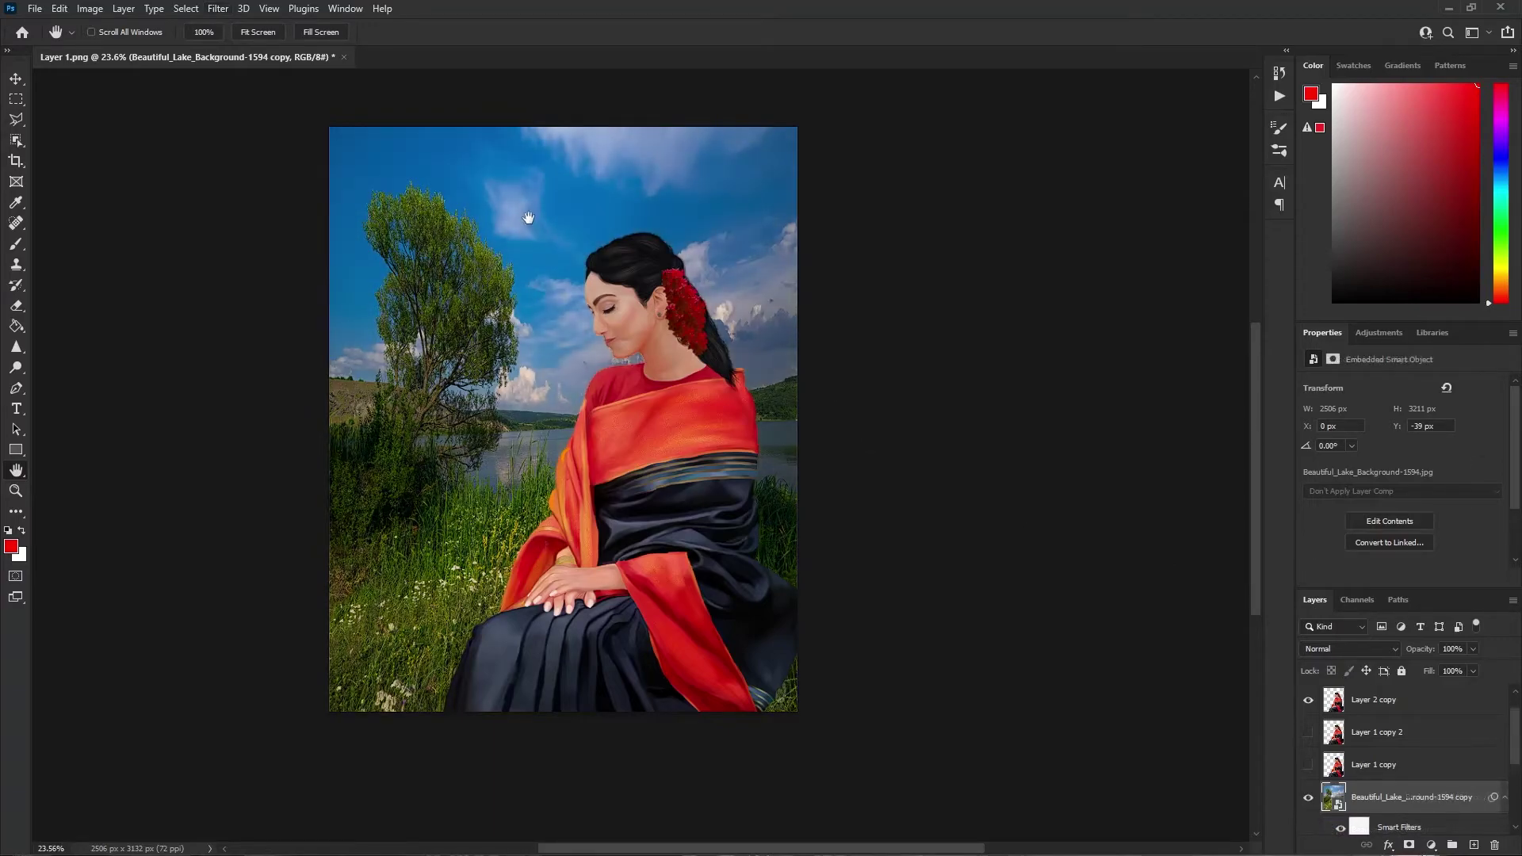
Duplicate the color-graded lake background layer and soften the duplicate with a Gaussian Blur.
{"action": "scroll", "coordinate": [1236, 472], "scroll_direction": "down", "scroll_amount": 1}
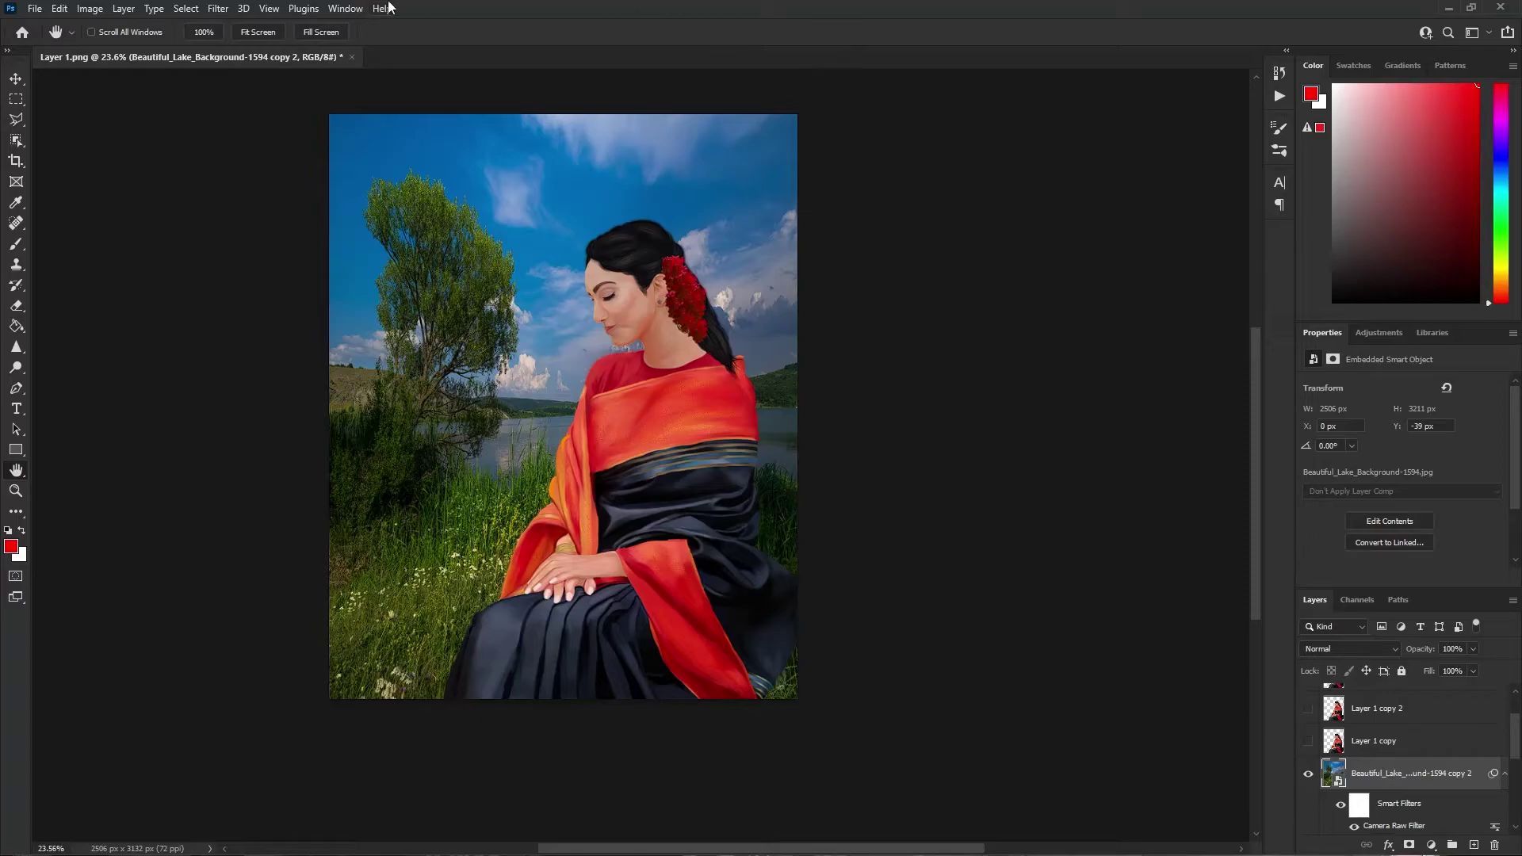
{"action": "left_click", "coordinate": [221, 8]}
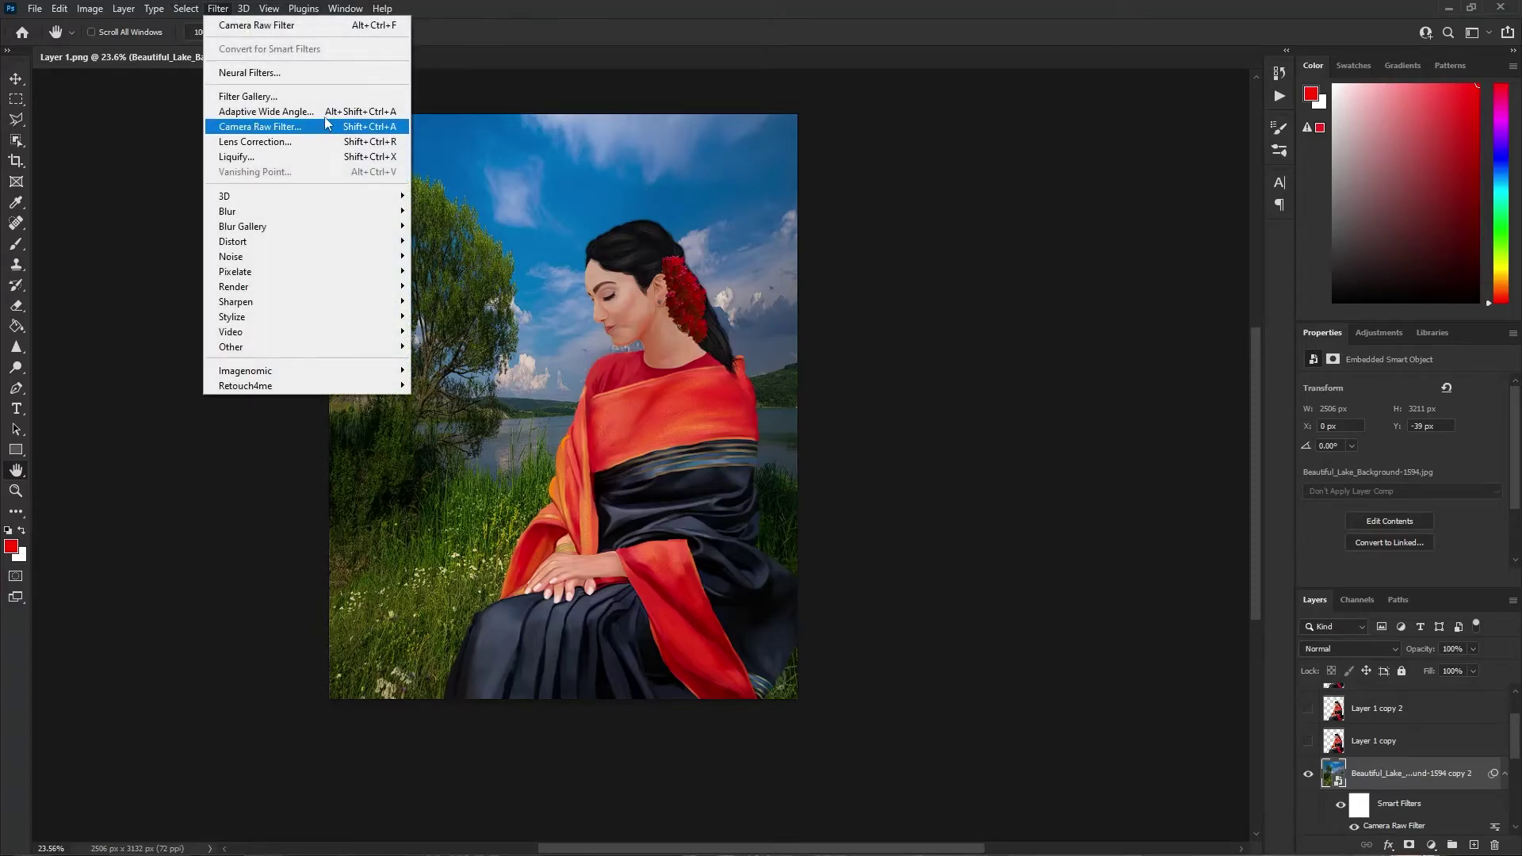
{"action": "mouse_move", "coordinate": [341, 214]}
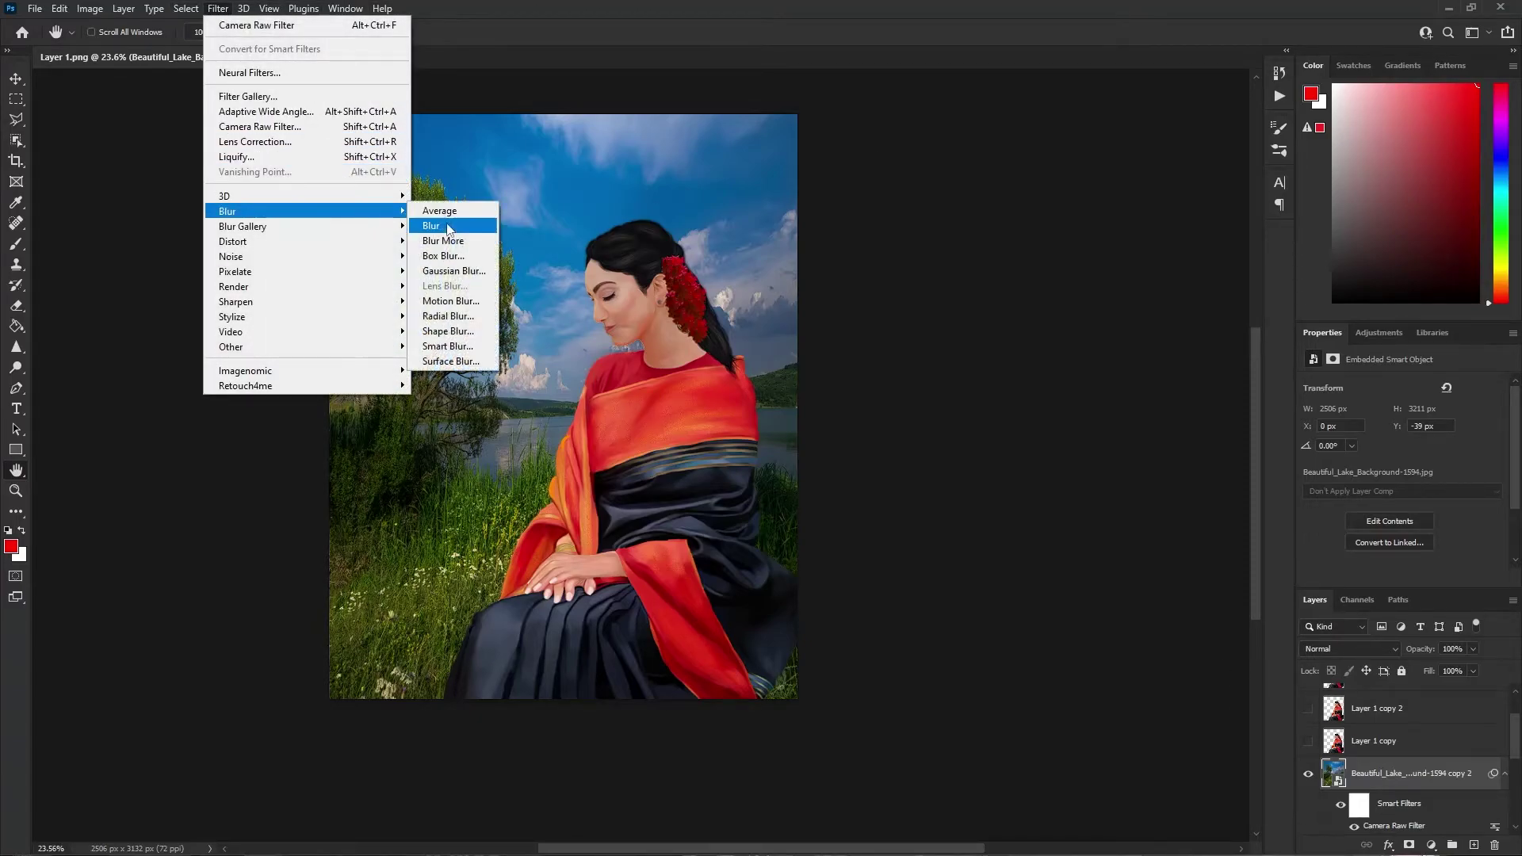
{"action": "left_click", "coordinate": [453, 271]}
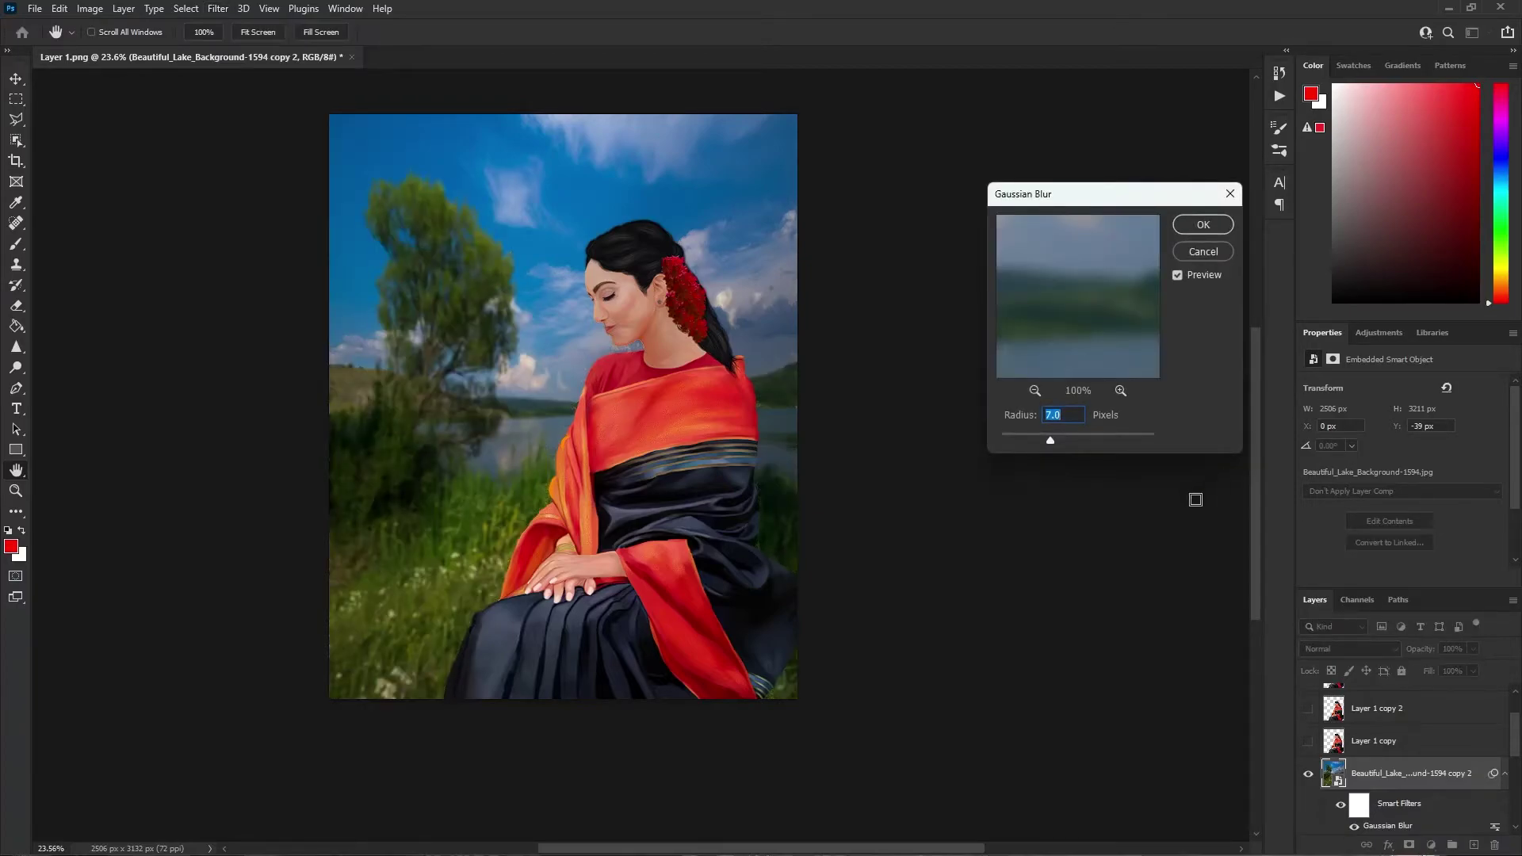
{"action": "left_click", "coordinate": [1085, 438]}
{"action": "left_click_drag", "start_coordinate": [1060, 443], "coordinate": [1051, 441]}
{"action": "left_click", "coordinate": [1203, 225]}
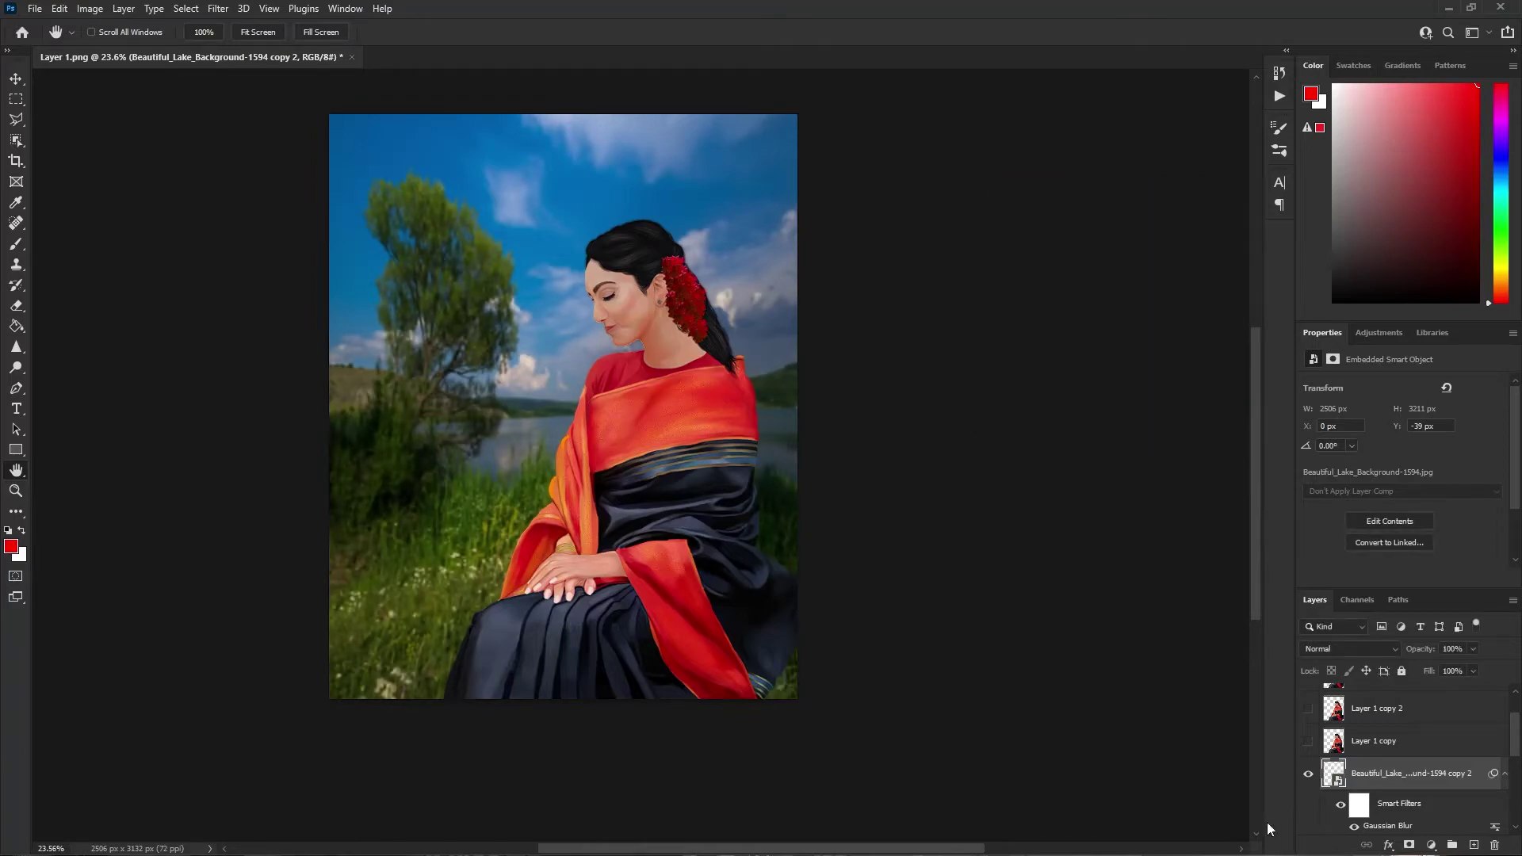
Merge Layer 2 and the blurred Layer 2 copy into a single layer of the woman.
{"action": "scroll", "coordinate": [769, 444], "scroll_direction": "up", "scroll_amount": 2}
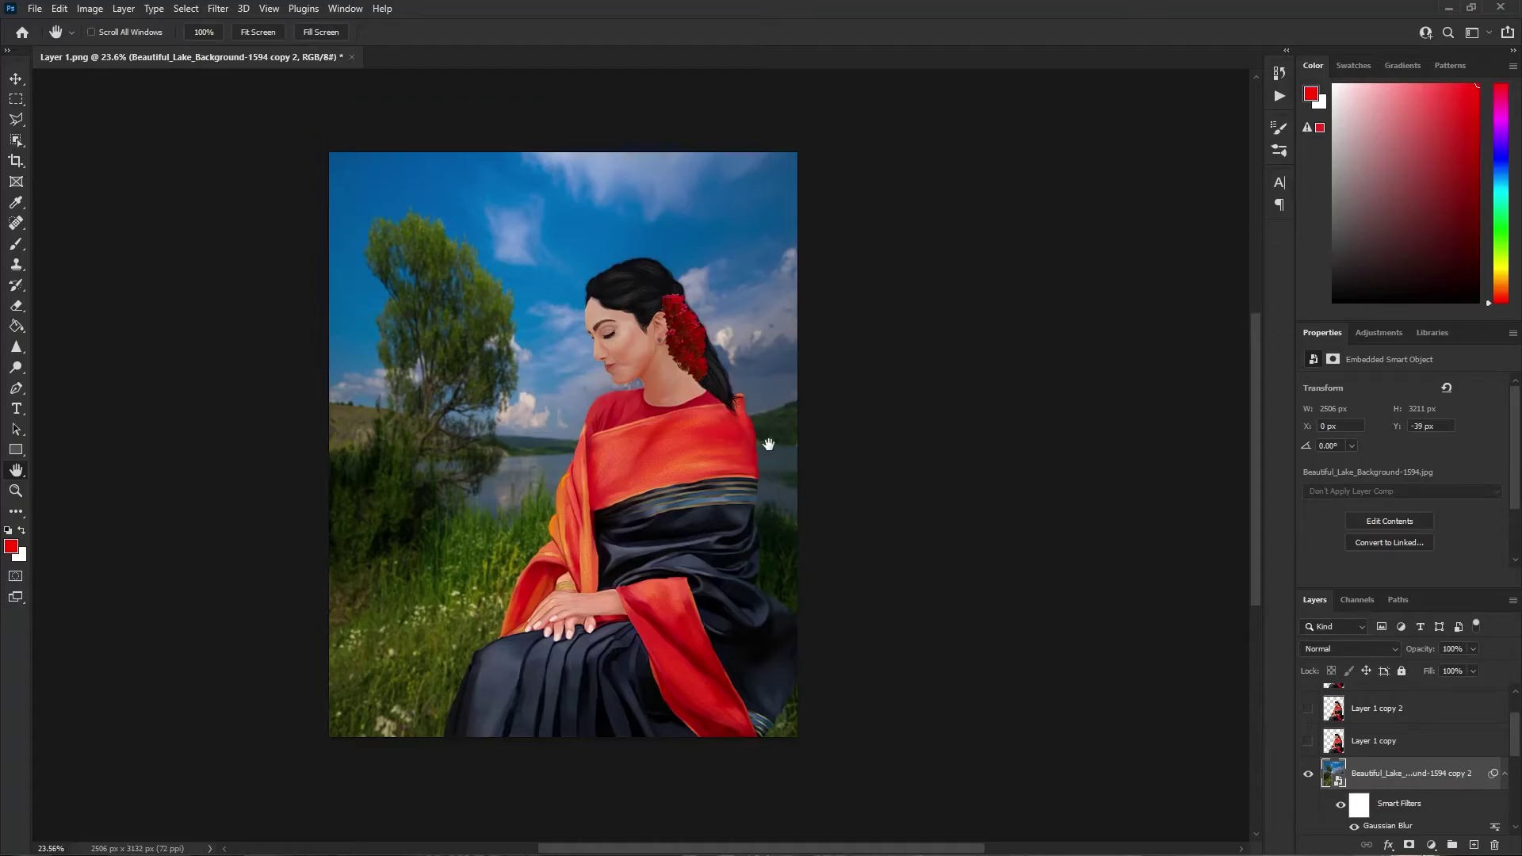
{"action": "scroll", "coordinate": [1412, 733], "scroll_direction": "up", "scroll_amount": 2}
{"action": "left_click", "coordinate": [1407, 712]}
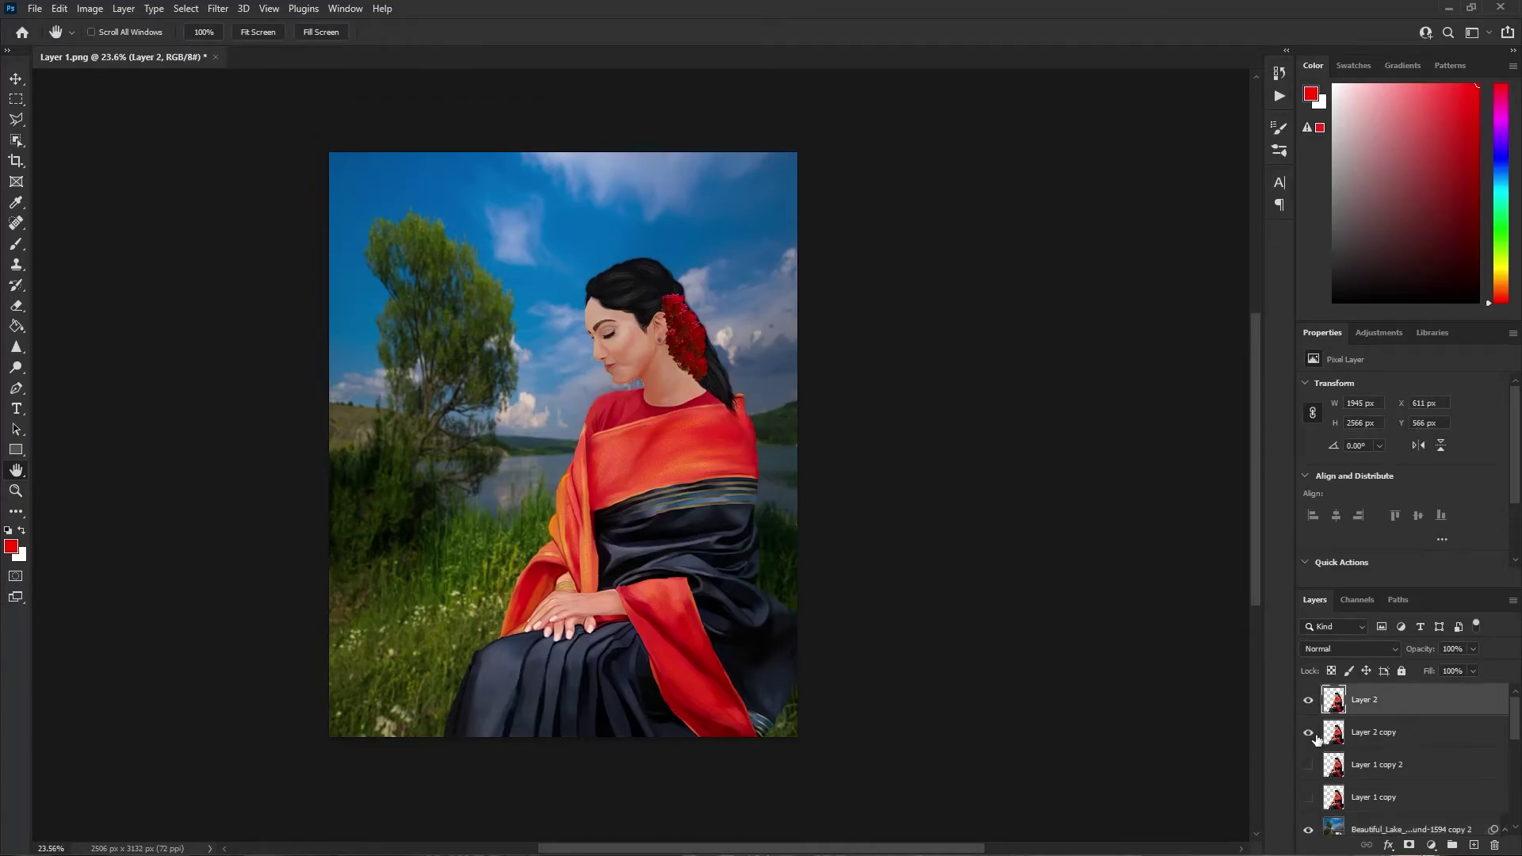
{"action": "left_click", "coordinate": [1383, 736], "text": "shift"}
{"action": "key", "text": "ctrl+e"}
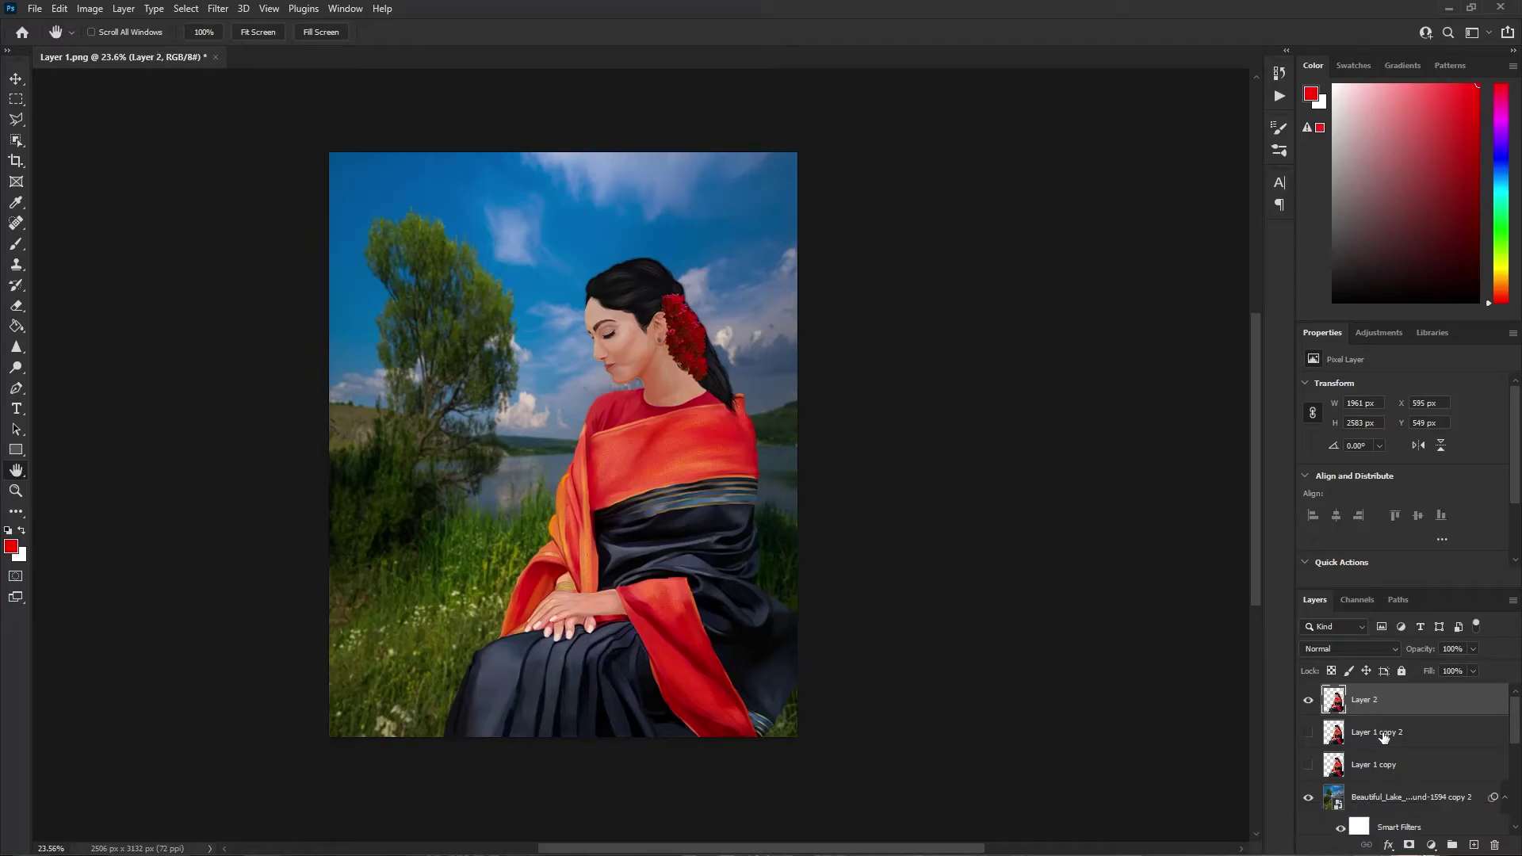
{"action": "key", "text": "ctrl+t"}
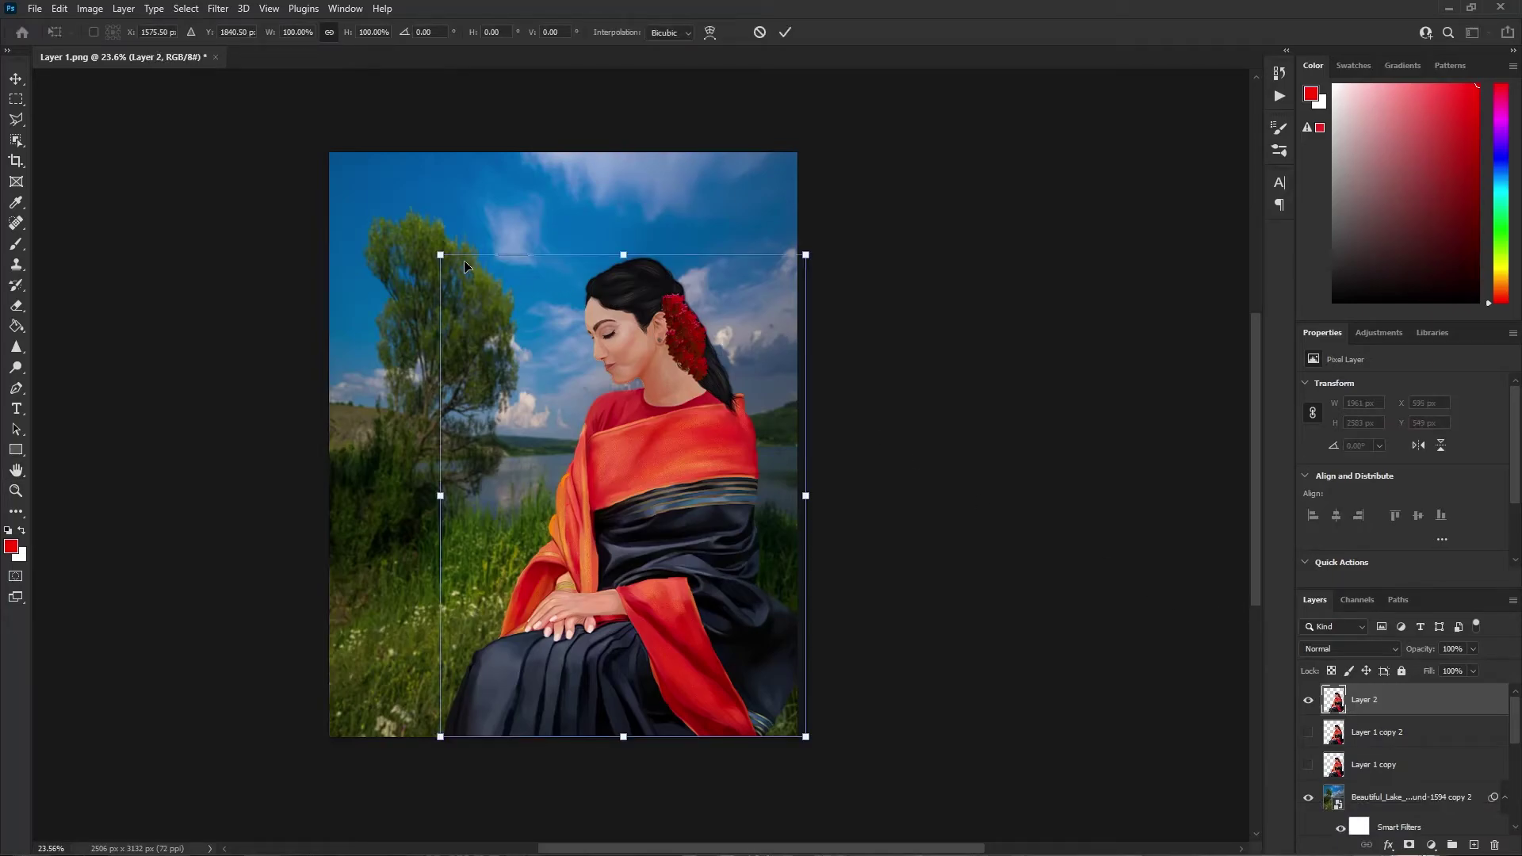
{"action": "left_click_drag", "start_coordinate": [436, 254], "coordinate": [432, 242]}
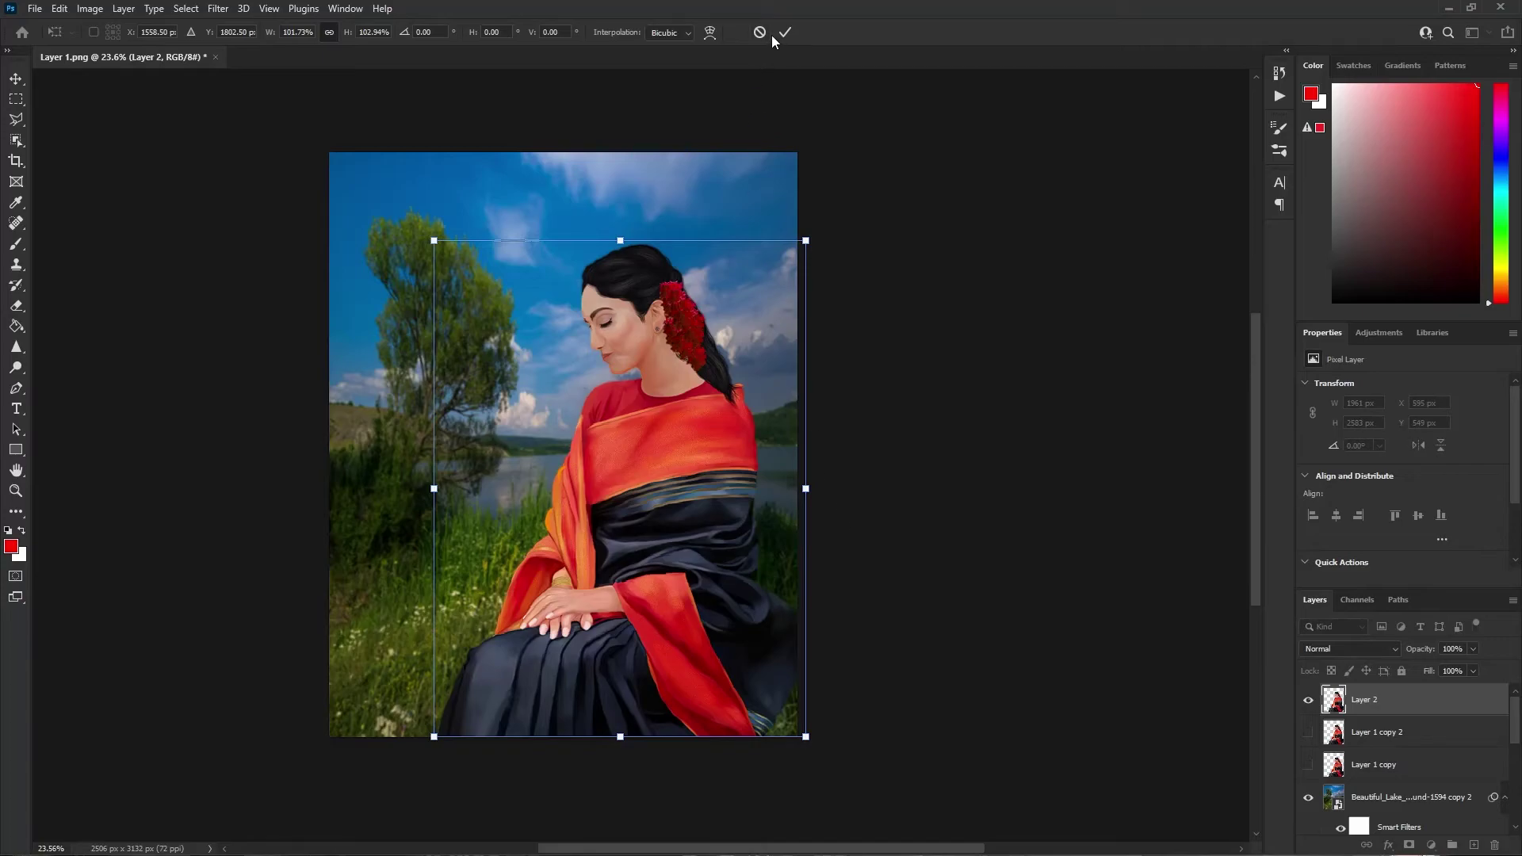
{"action": "key", "text": "ctrl+z"}
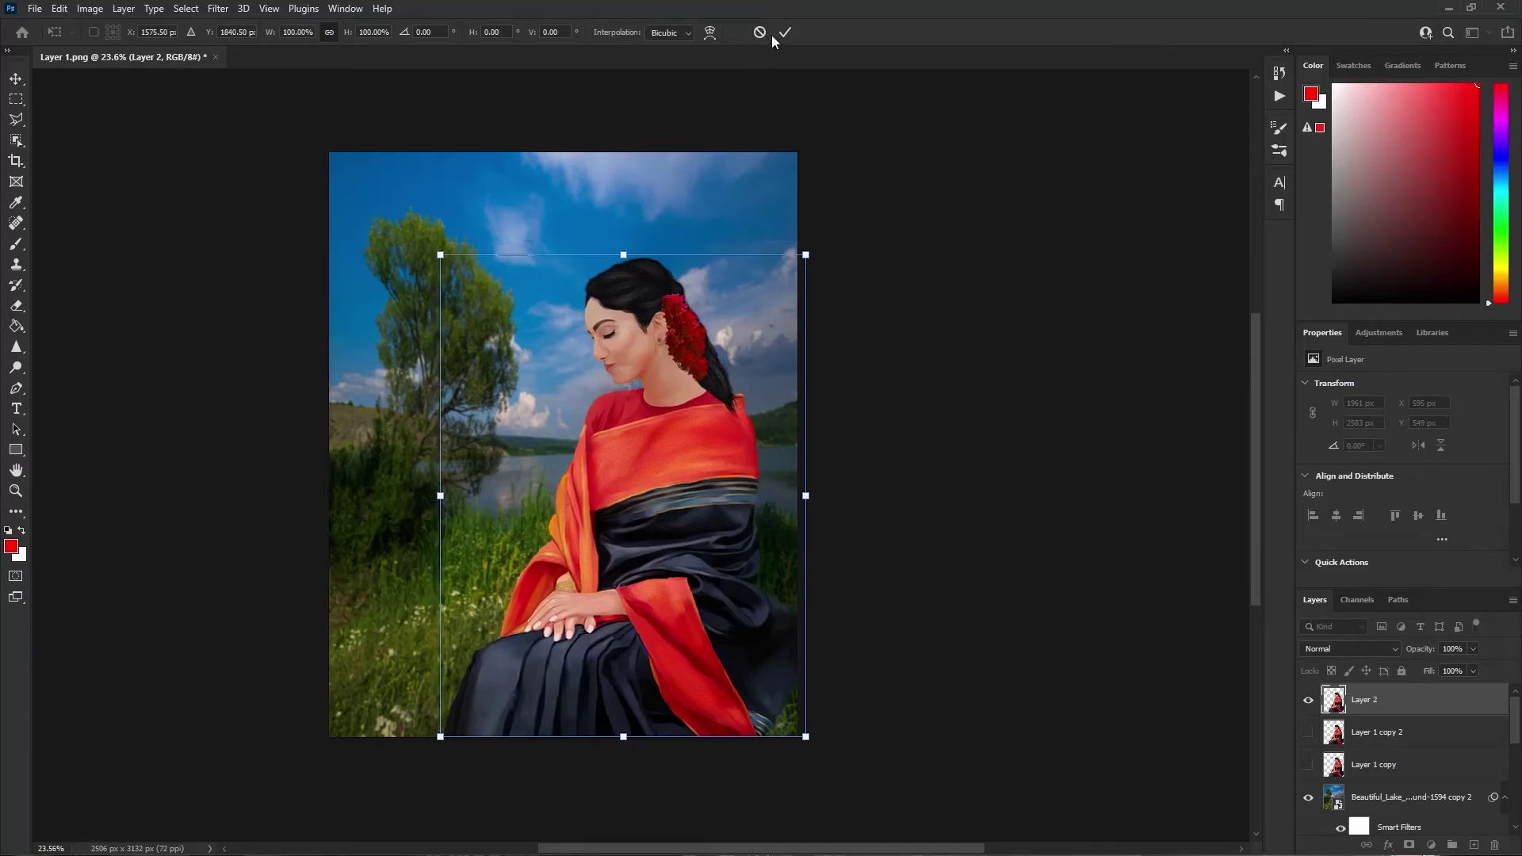
{"action": "left_click", "coordinate": [777, 35]}
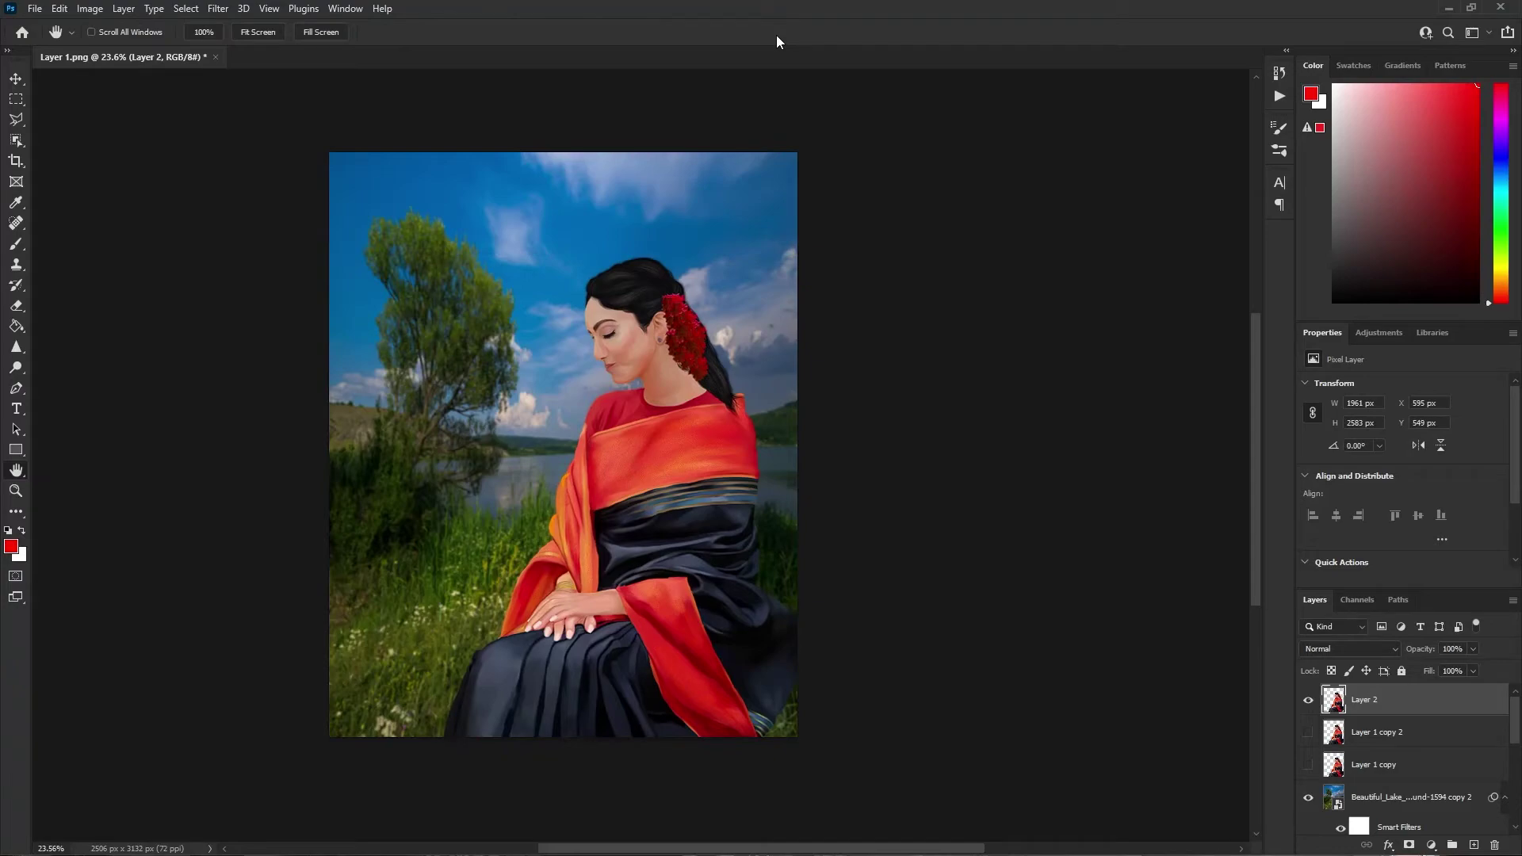